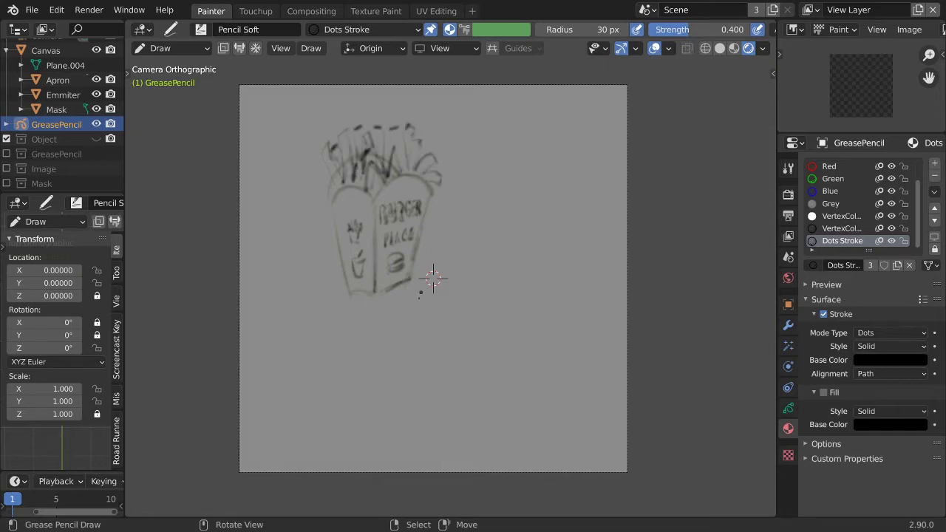
- Lock the Lines layer so its strokes can't be edited
scroll(562, 29, "down", 5)
left_click(676, 29)
left_click(788, 408)
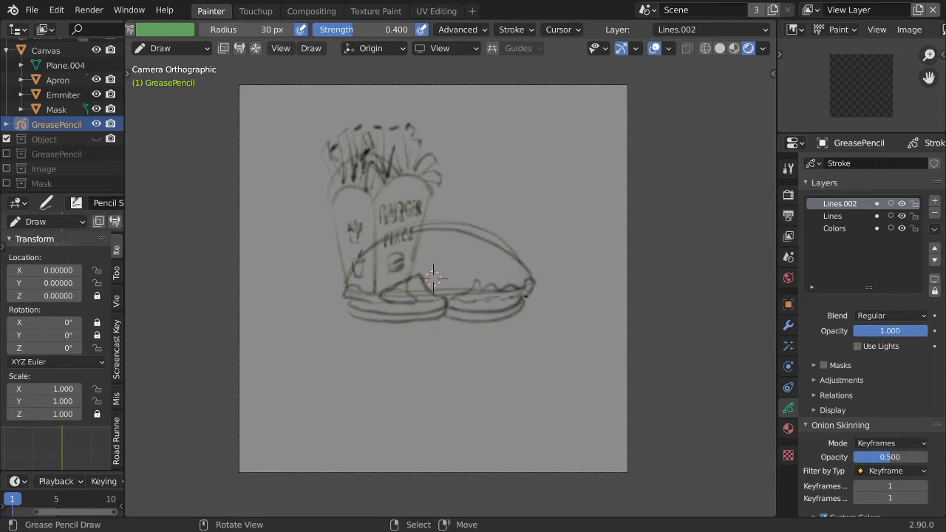
left_click(709, 29)
left_click(781, 78)
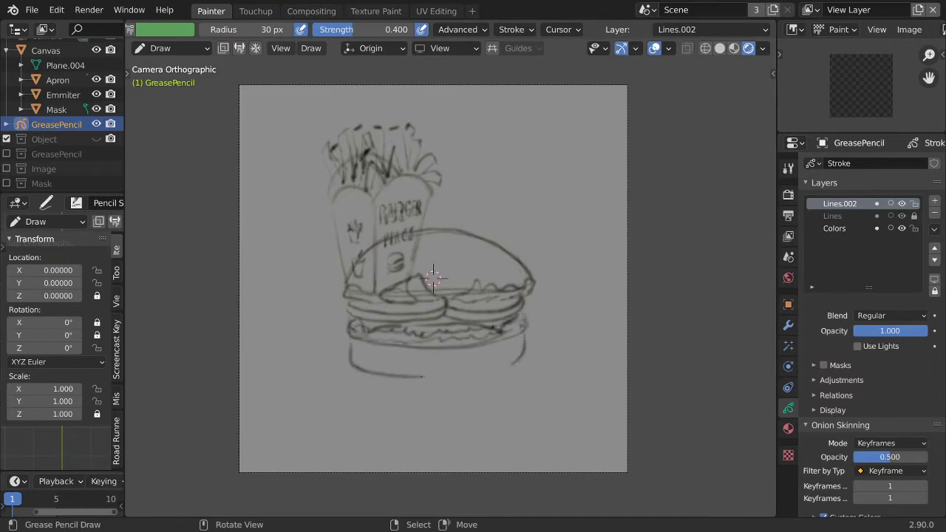
- Erase stray burger strokes with the Eraser, undoing a mistaken erase
key("shift+space")
key("e")
key("shift+space")
key("d")
key("ctrl+z")
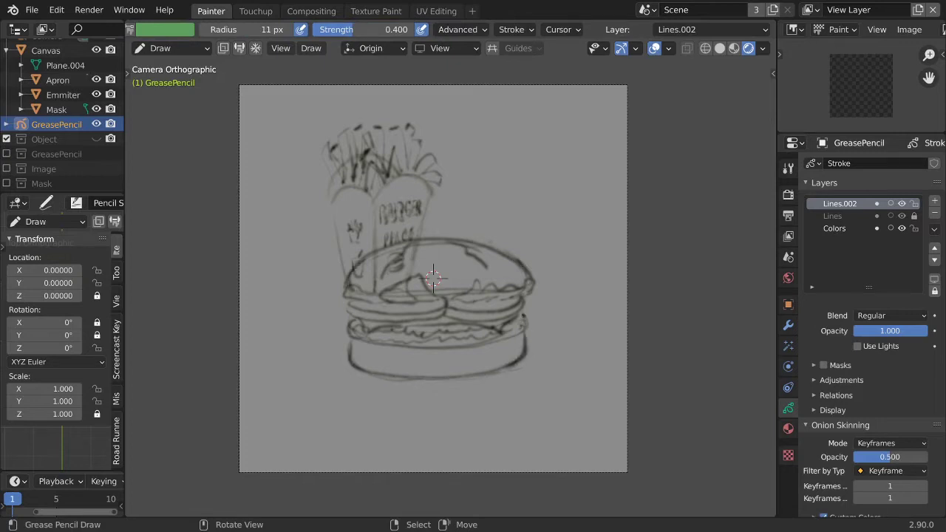
- Add a new layer, Lines.003, below Lines for the drink cup and erase stray strokes
left_click(710, 29)
left_click(813, 28)
left_click(813, 88)
left_click(813, 88)
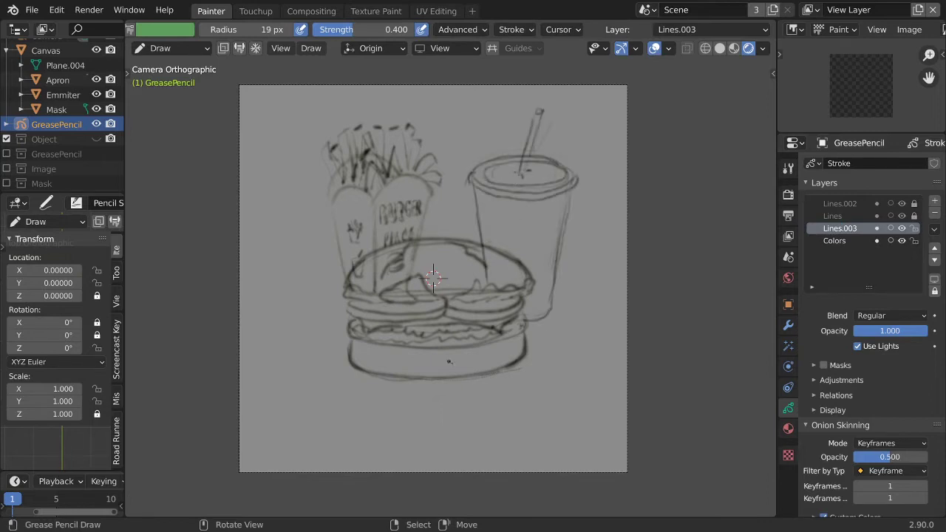
key("shift+space")
left_click(564, 312)
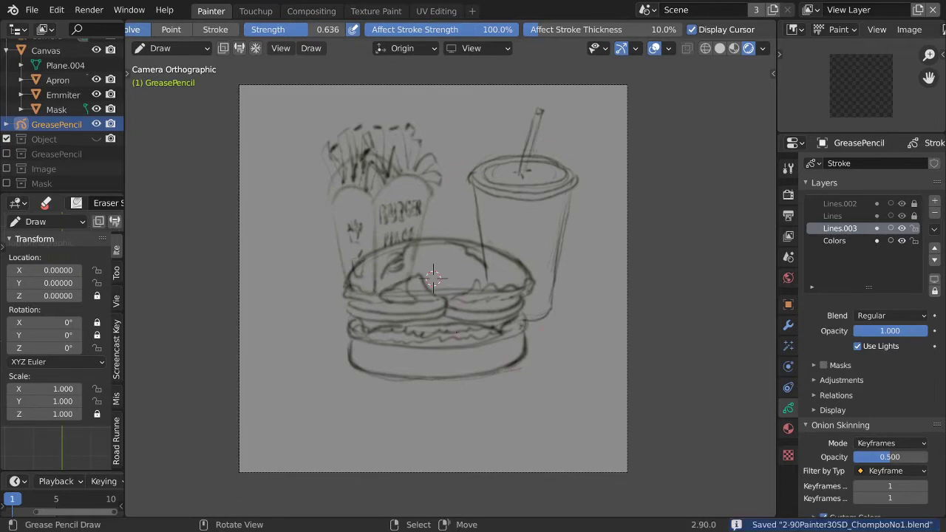
- In Edit Mode, move the cup and fries strokes and try enlarging the burger
key("Tab")
key("g")
key("Escape")
key("g")
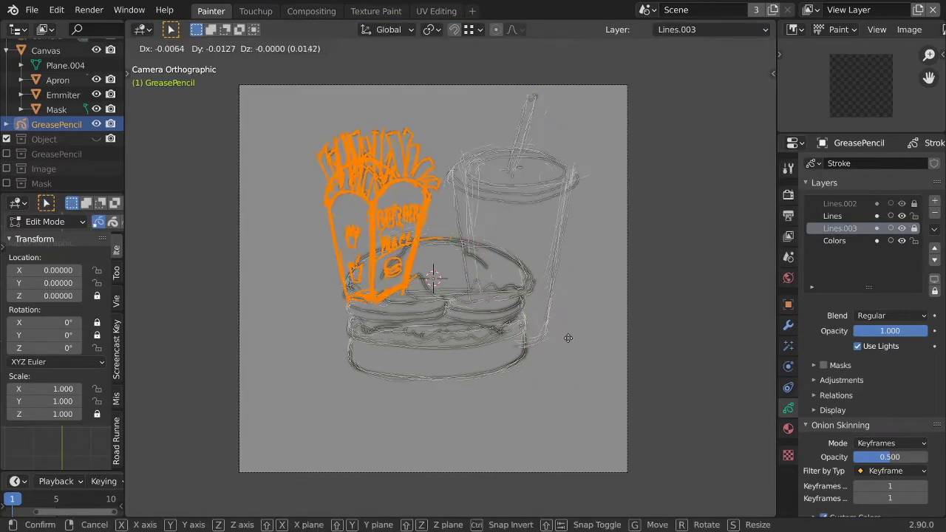
key("Escape")
key("s")
key("g")
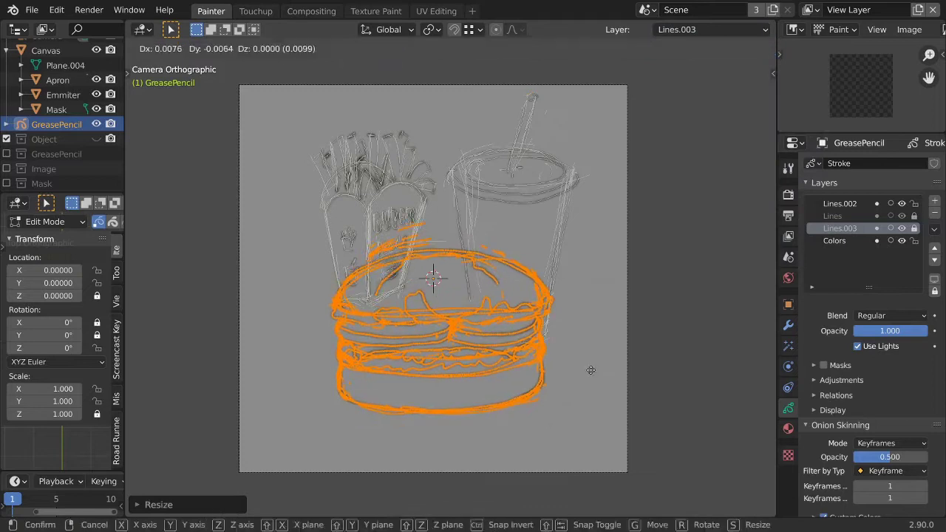
key("Escape")
key("ctrl+z")
key("ctrl+z")
key("ctrl+z")
key("ctrl+shift+z")
key("ctrl+shift+z")
key("ctrl+shift+z")
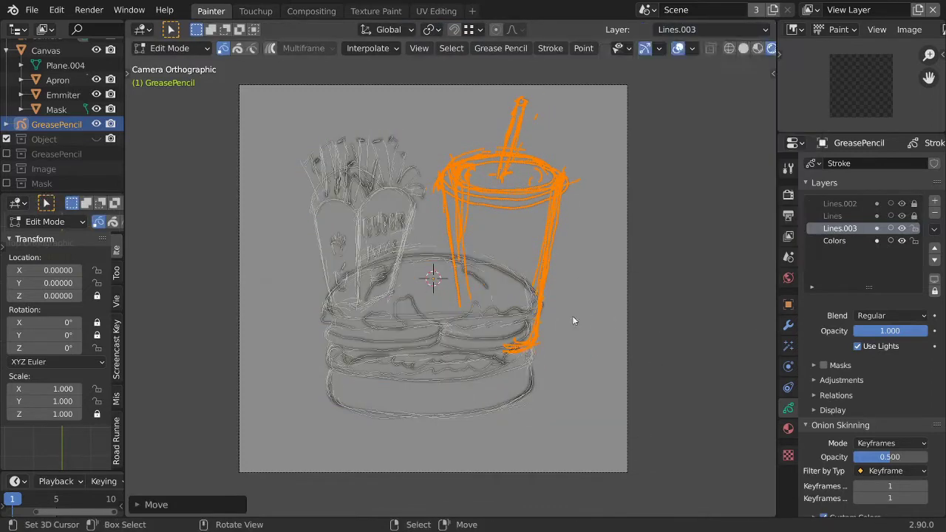
- Enlarge and reposition the fries, then save the file
key("s")
key("g")
key("Escape")
key("ctrl+s")
- Trial-scale all strokes, cancel, and return to Object Mode
key("a")
key("s")
key("Escape")
key("Tab")
key("shift+a")
- Add a text object reading 'CHOMPBO No 1' and place it at the canvas bottom
left_click(444, 296)
key("Tab")
key("BackSpace")
key("BackSpace")
key("BackSpace")
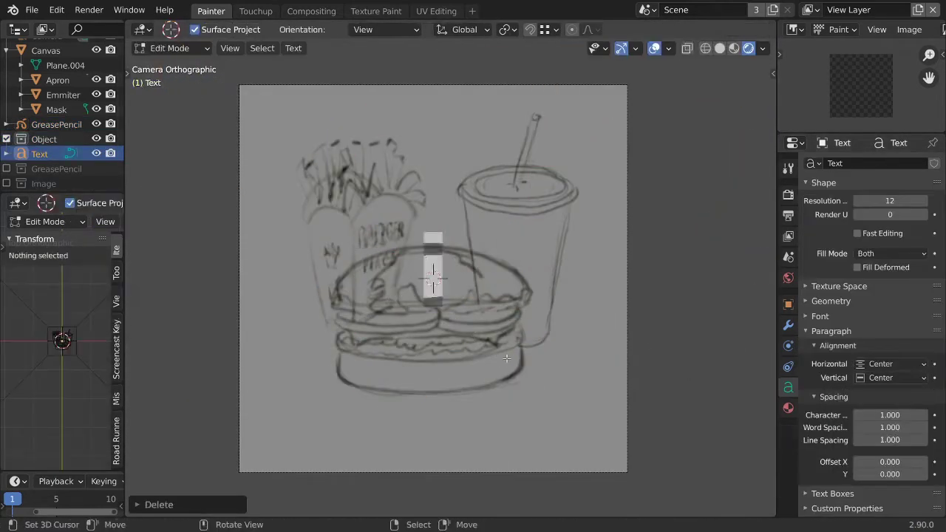
type("CHOMPBO No 1")
key("Tab")
key("g")
left_click(527, 394)
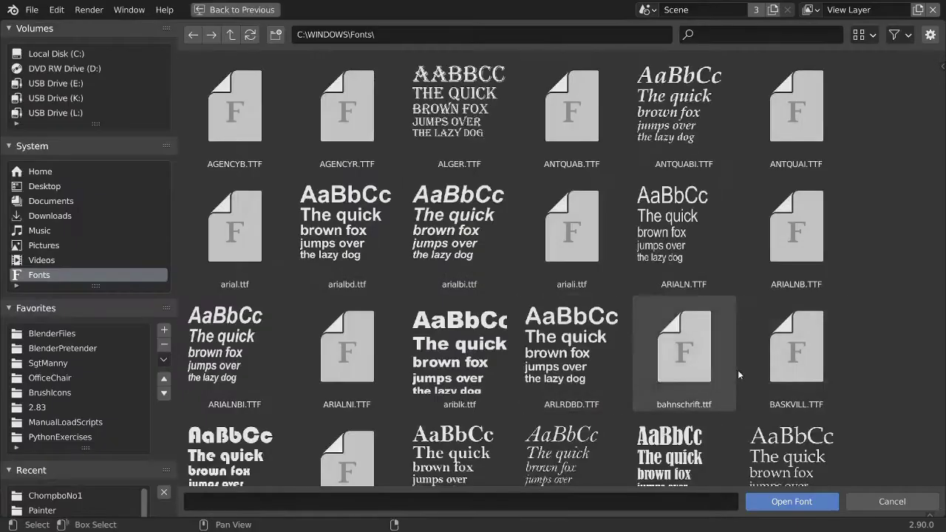
- Give the title a bold font and a dark red Emission material
double_click(460, 347)
left_click(788, 408)
left_click(895, 311)
left_click(910, 151)
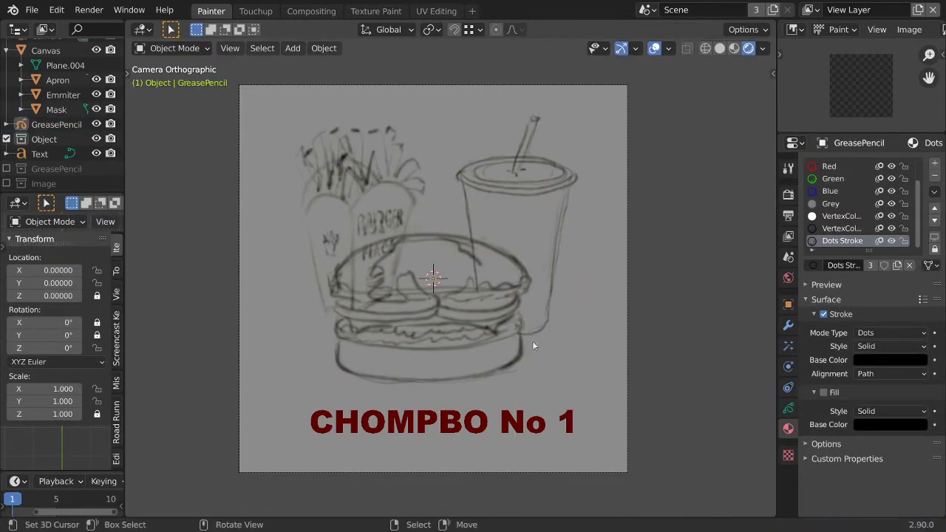
- Make Colors the active layer of the drawing and pick the Ink Pen brush
left_click(527, 300)
key("ctrl+Tab")
left_click(635, 303)
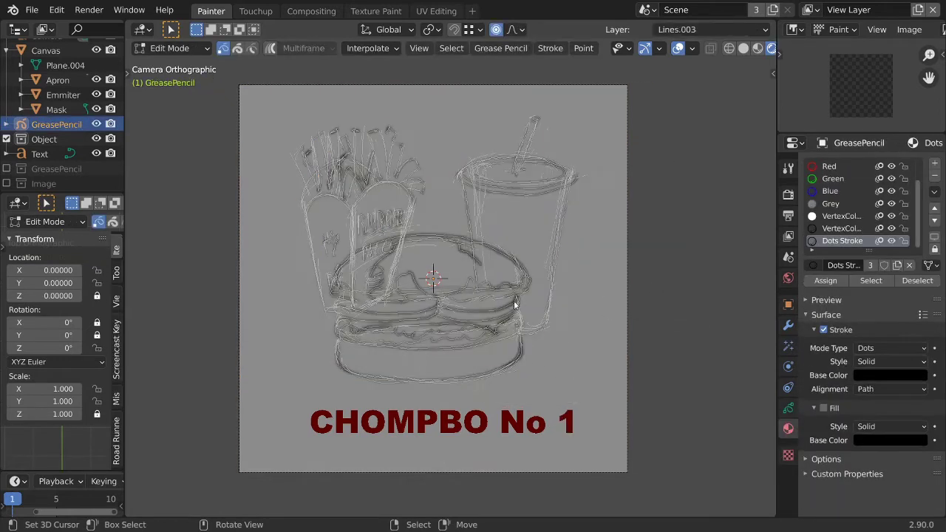
left_click(711, 30)
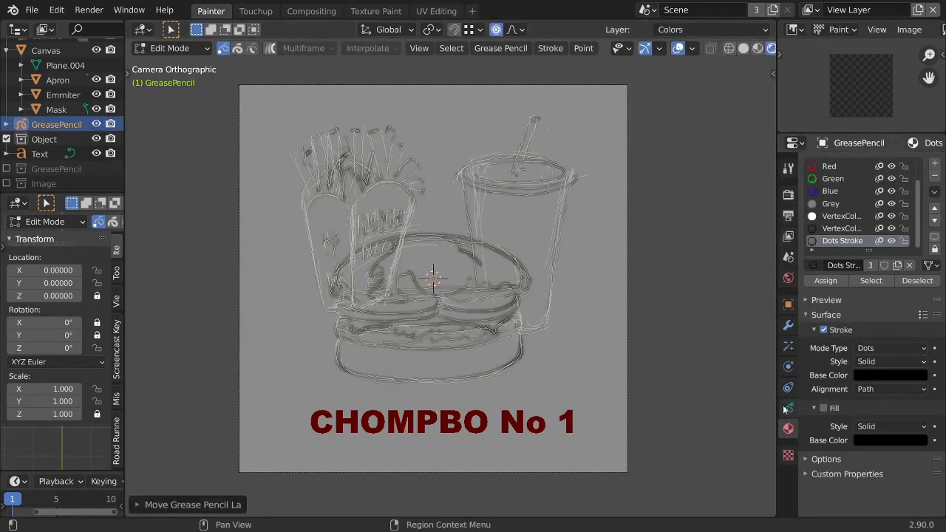
left_click(841, 216)
left_click(711, 30)
key("ctrl+Tab")
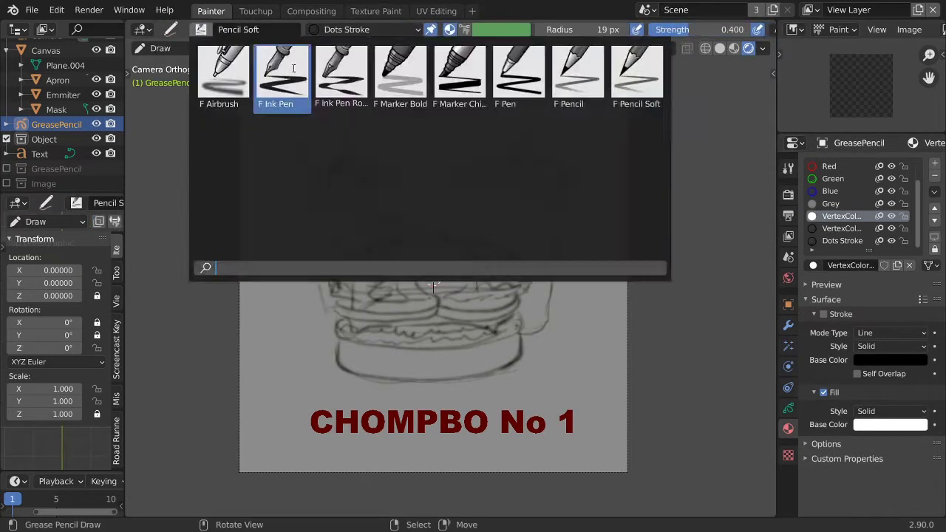
left_click(274, 74)
left_click(364, 33)
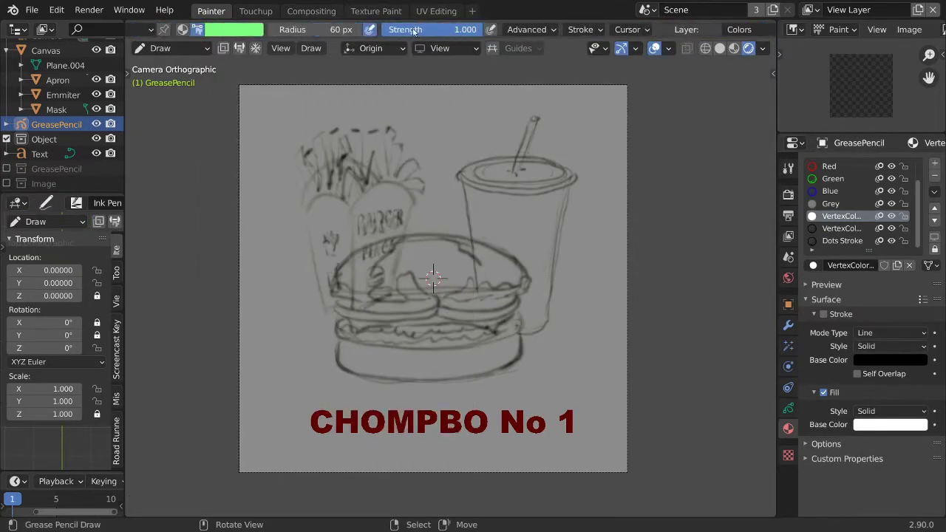
- Fill the bottom bun shape with orange and sculpt its strokes
left_click(318, 29)
left_click(355, 300)
left_click_drag(347, 369, 509, 347)
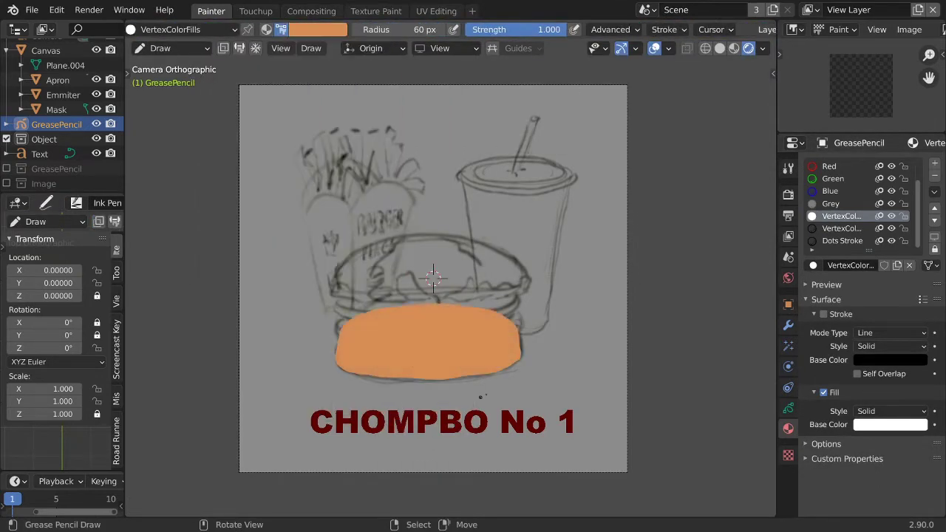
scroll(509, 346, "up", 4)
scroll(522, 304, "down", 5)
key("ctrl+Tab")
left_click(511, 450)
key("shift+space")
key("ctrl+Tab")
- Paint a lighter peach top on the bun and reshape the orange outline
left_click(490, 301)
left_click(502, 30)
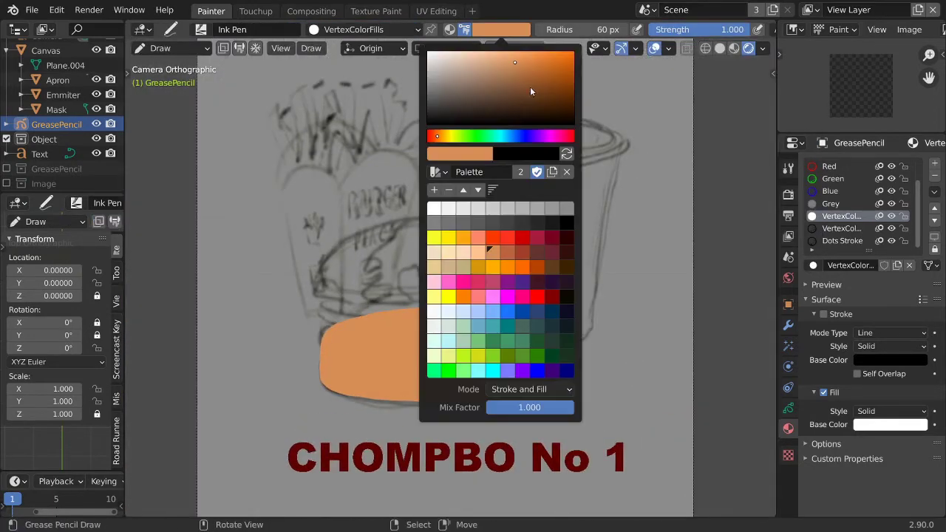
left_click(490, 253)
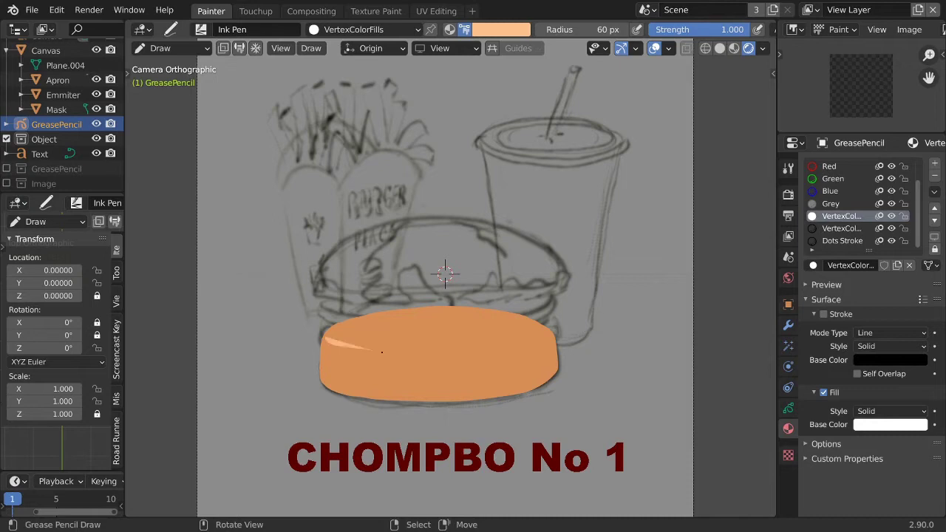
left_click_drag(381, 352, 547, 325)
key("ctrl+Tab")
scroll(526, 359, "up", 1)
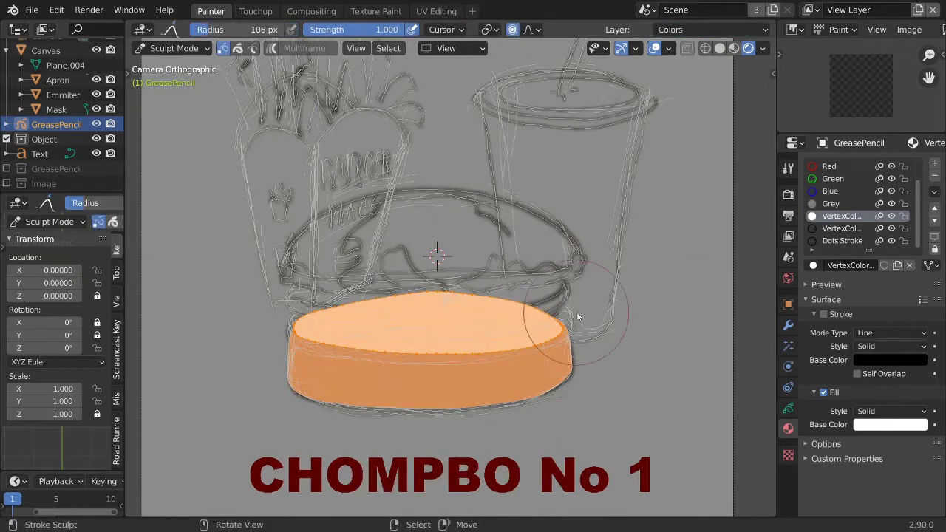
left_click_drag(454, 363, 386, 388)
key("ctrl+Tab")
- Add a new layer, Colors.001, and paint a dark brown patty over the bun
left_click(482, 300)
left_click(710, 30)
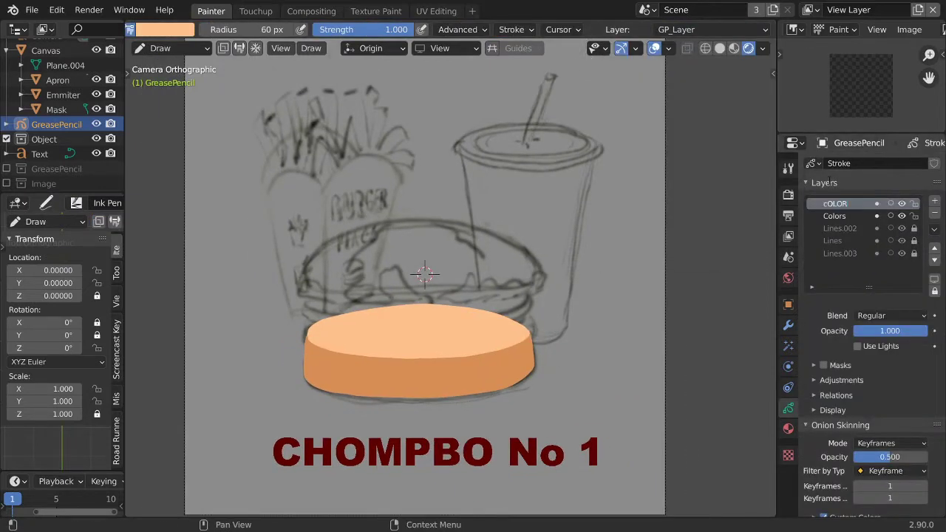
left_click(709, 29)
left_click(503, 29)
left_click(547, 355)
mouse_move(296, 325)
left_mouse_down()
mouse_move(331, 344)
mouse_move(296, 325)
left_mouse_up()
scroll(443, 333, "up", 1)
- Sculpt the brown patty's outline into shape
key("ctrl+Tab")
left_click(535, 365)
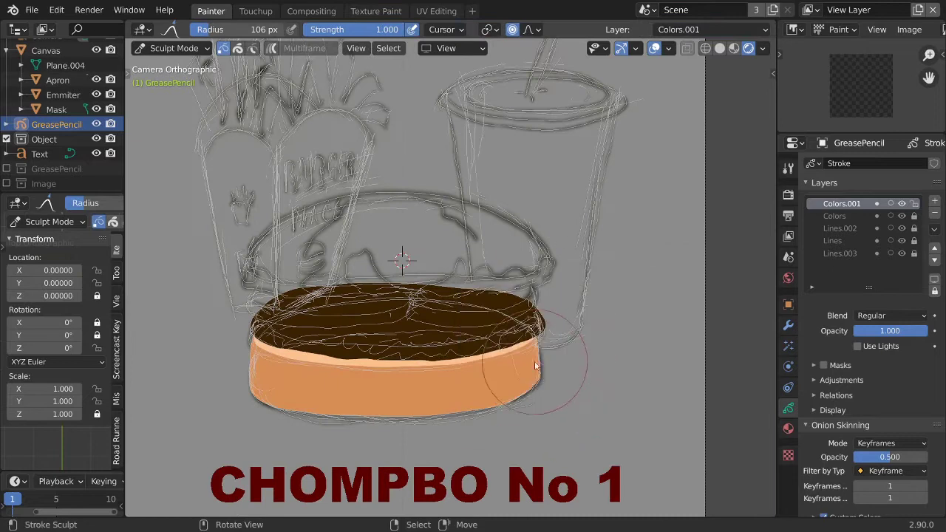
left_click_drag(548, 332, 279, 281)
key("ctrl+Tab")
key("ctrl+Tab")
key("ctrl+Tab")
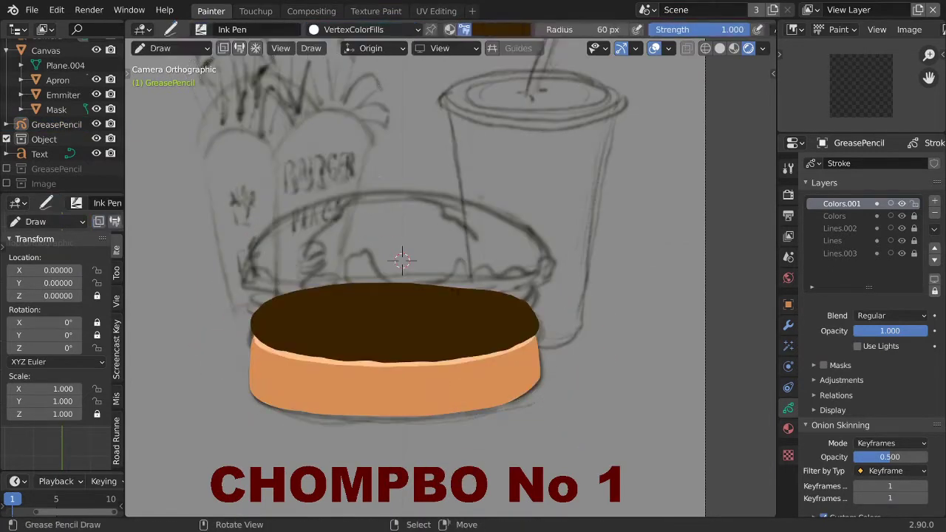
- Add a new layer and paint a yellow cheese slice over the patty
left_click(934, 201)
left_click(503, 29)
key("shift+z")
left_click(503, 29)
left_click(458, 238)
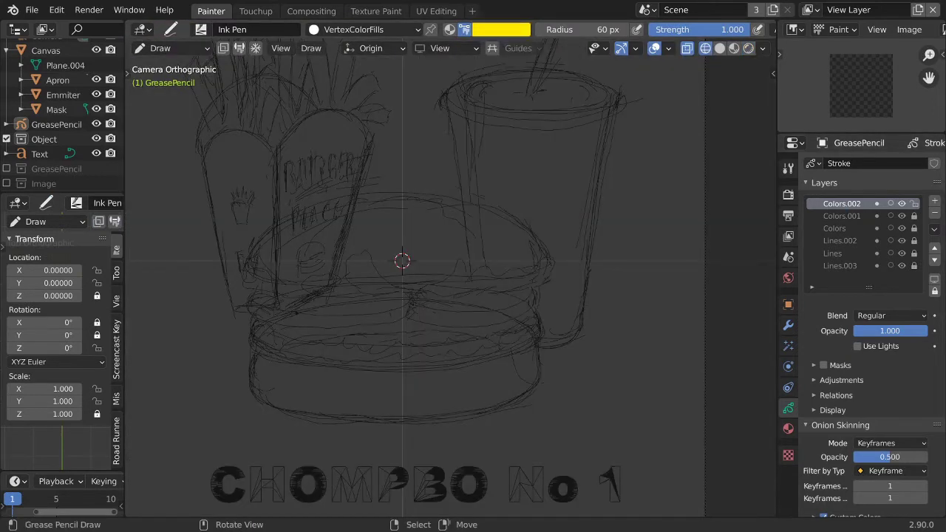
key("shift+z")
key("ctrl+Tab")
left_click(433, 370)
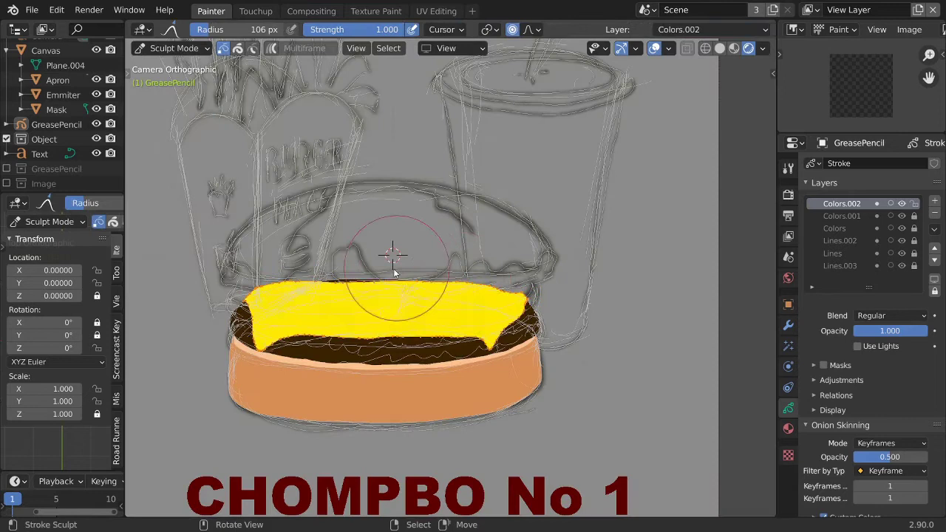
scroll(465, 274, "up", 3)
scroll(485, 329, "up", 2)
scroll(485, 328, "down", 5)
key("ctrl+z")
key("ctrl+z")
- Paint two red tomato slices over the cheese and shape them with an enlarged sculpt brush
left_click(502, 29)
left_click(430, 154)
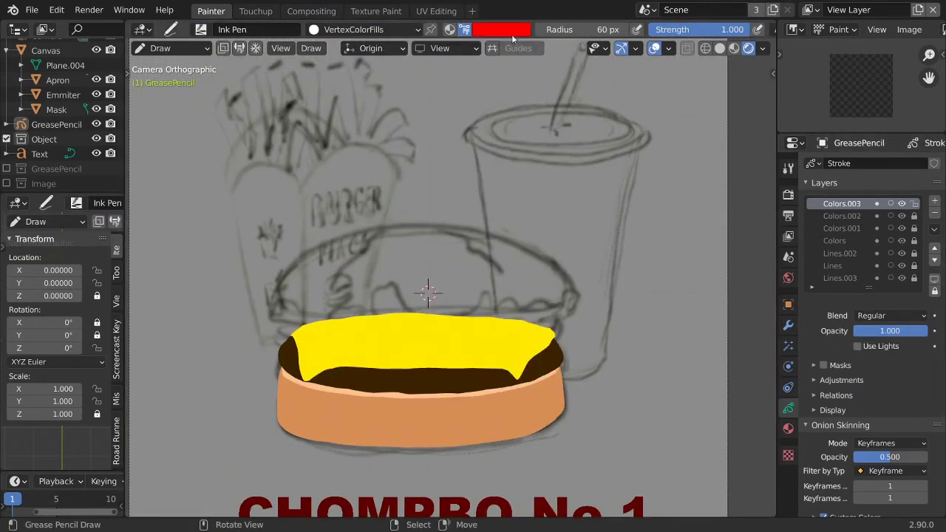
mouse_move(282, 327)
left_mouse_down()
mouse_move(429, 340)
mouse_move(555, 325)
left_mouse_up()
key("ctrl+Tab")
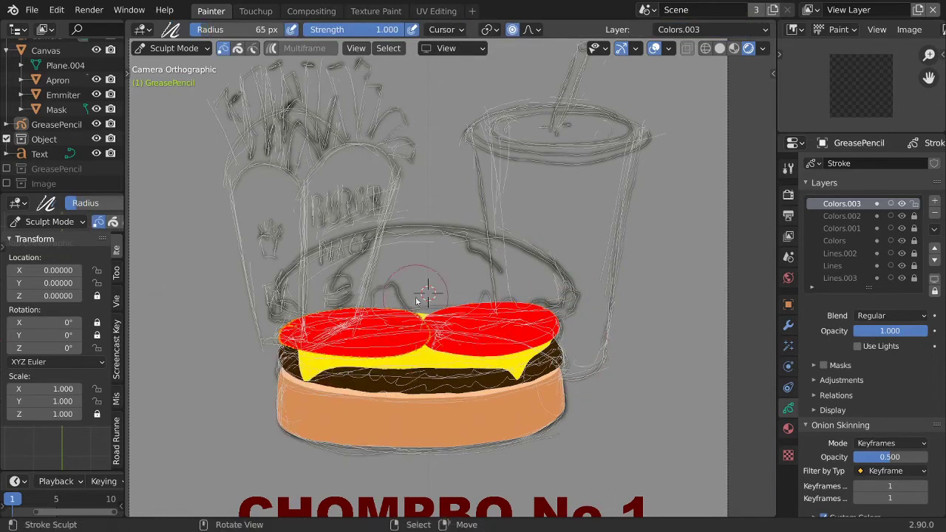
scroll(416, 300, "up", 2)
key("f")
left_click(411, 364)
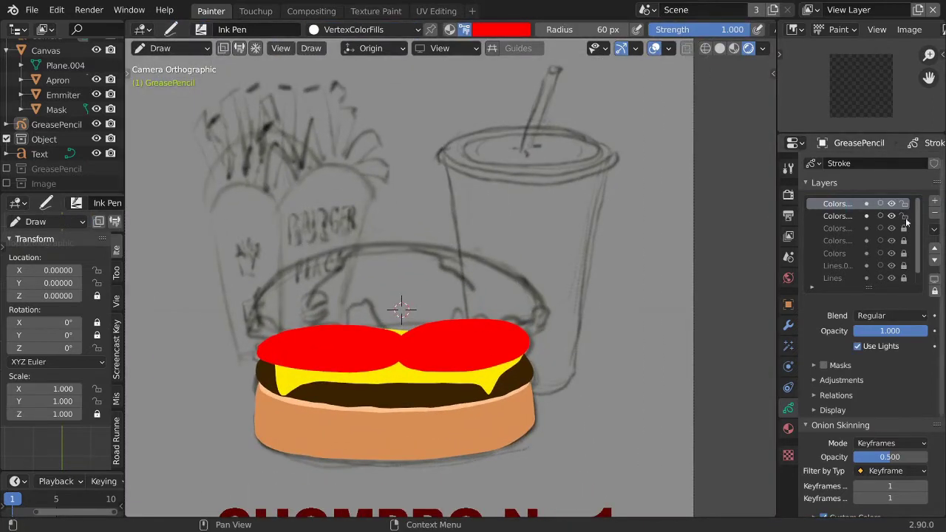
left_click(501, 30)
left_click(517, 81)
- Lower the brush strength to 0.345 and repaint the bun surface to remove the seam line
left_click(501, 30)
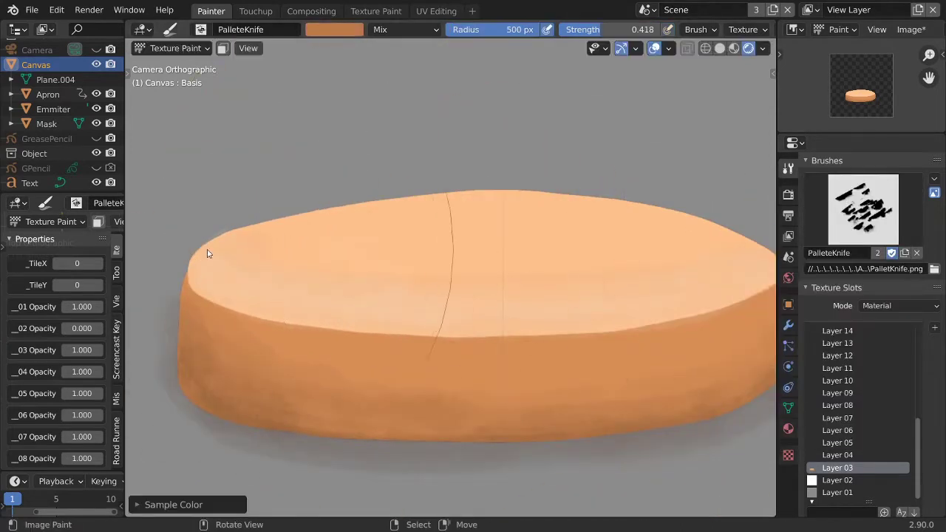
key("shift+f")
left_click(616, 310)
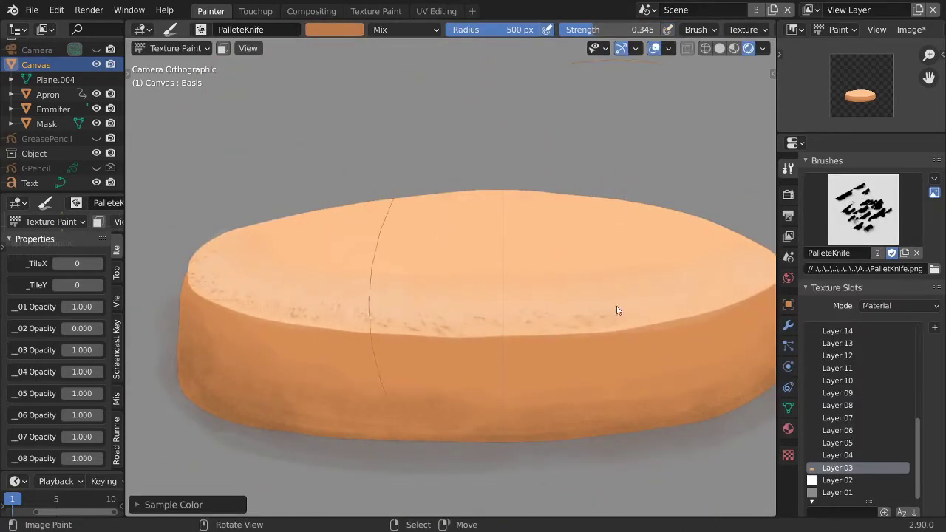
scroll(558, 347, "down", 2)
scroll(558, 348, "down", 2)
left_click_drag(338, 308, 477, 333)
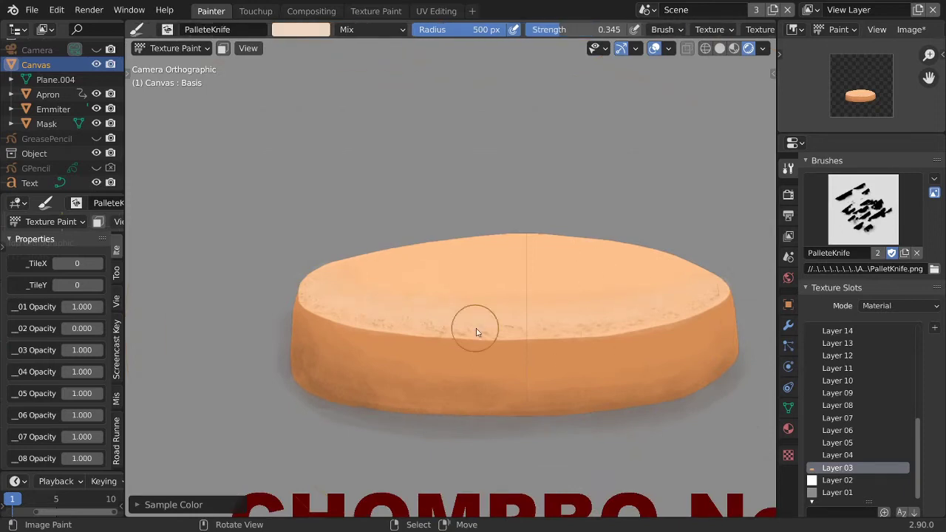
- Try an erasing brush, then switch to the PalleteKnife brush and bring up its colour options
key("e")
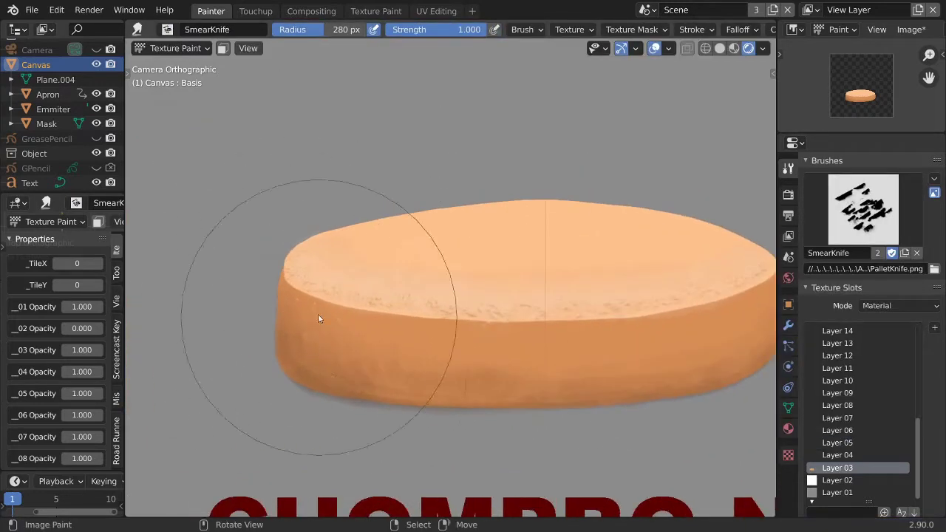
scroll(517, 310, "up", 4)
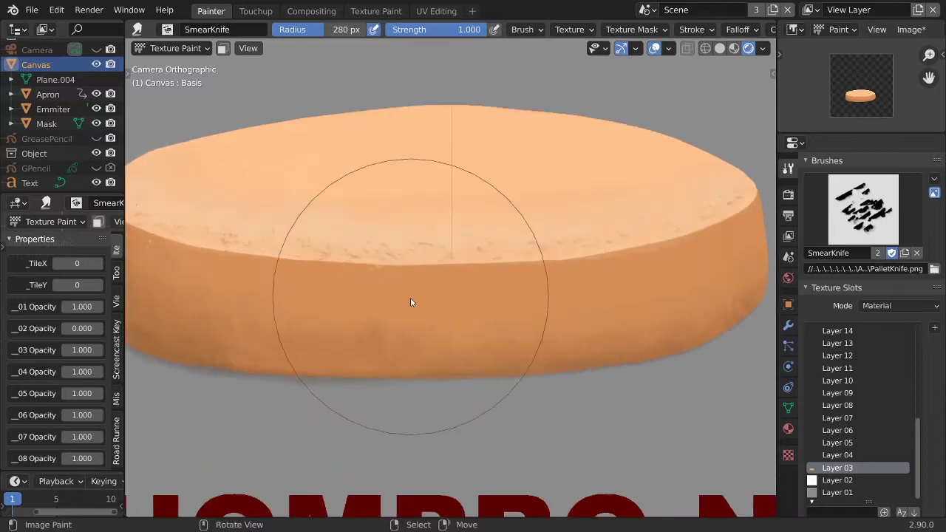
scroll(368, 287, "down", 2)
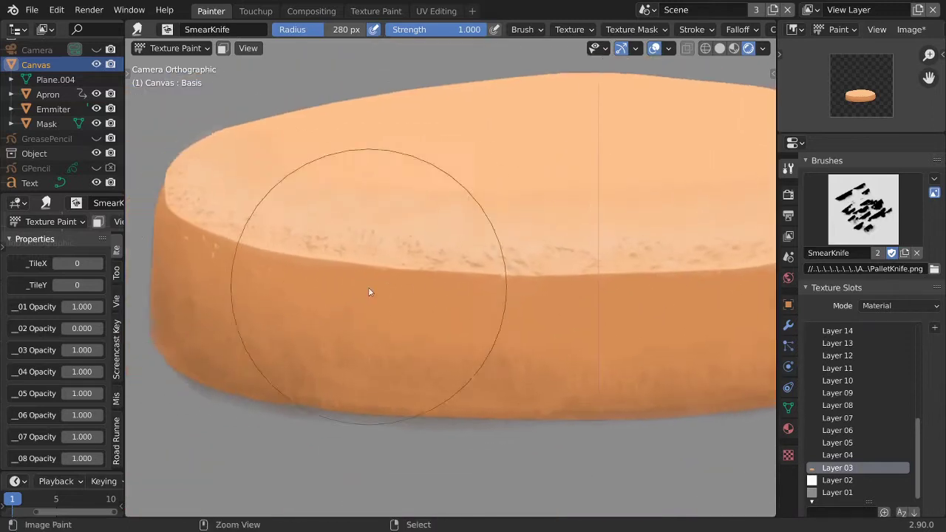
scroll(584, 294, "down", 2)
scroll(579, 300, "down", 2)
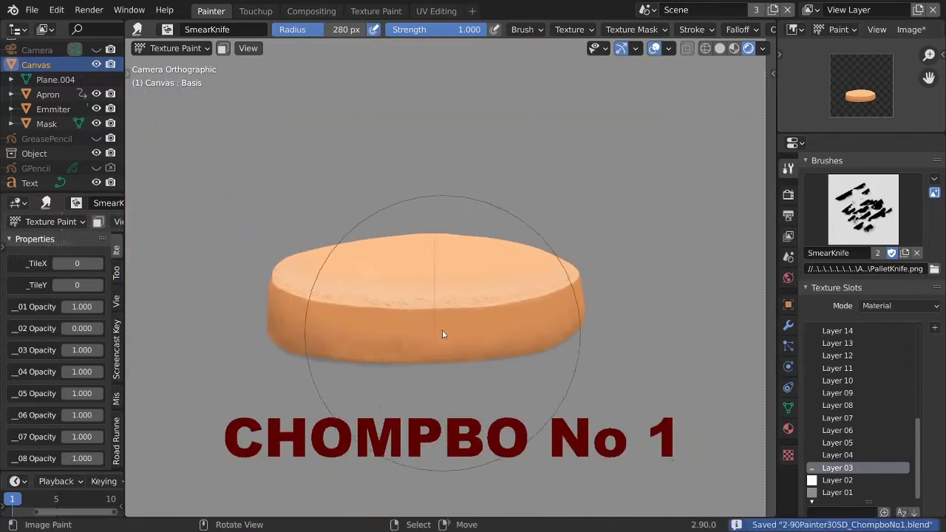
left_click(863, 210)
right_click(340, 148)
scroll(278, 318, "up", 1)
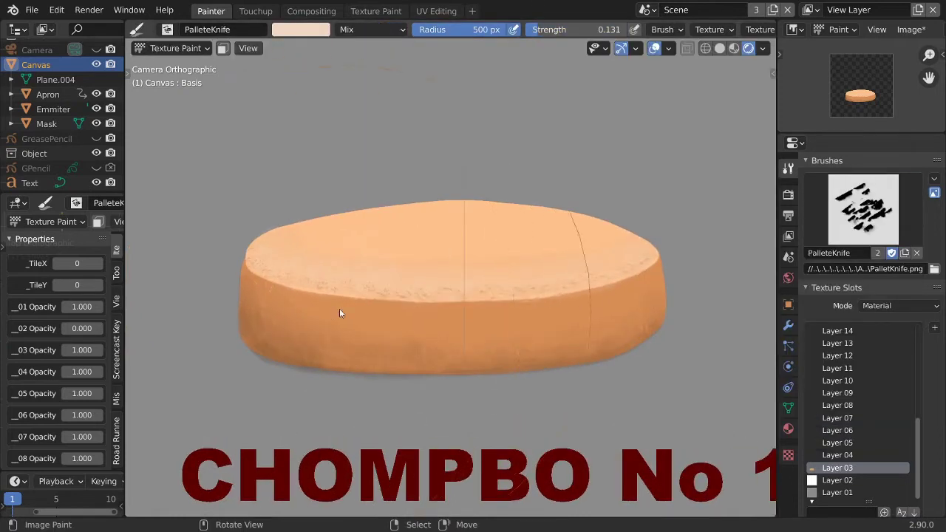
scroll(340, 308, "up", 1)
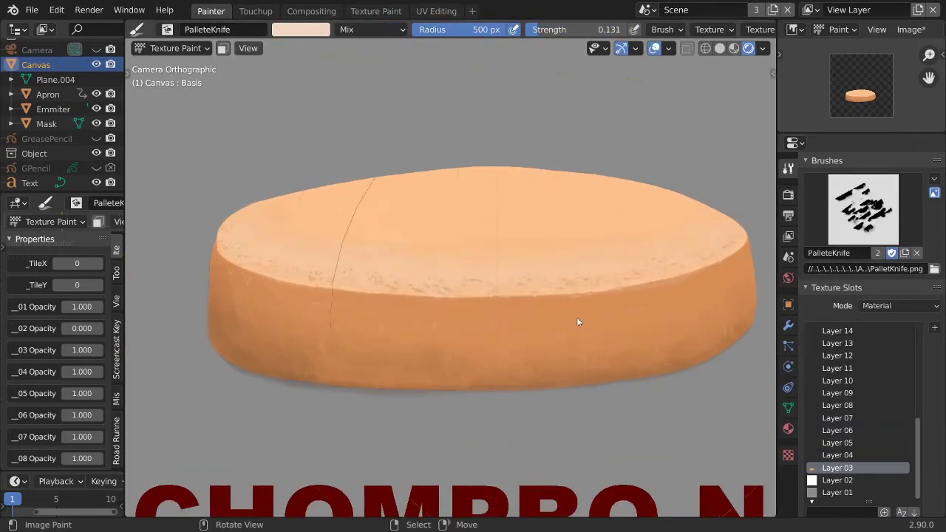
scroll(679, 254, "up", 1)
scroll(410, 332, "down", 1)
scroll(428, 368, "down", 2)
scroll(428, 368, "up", 3)
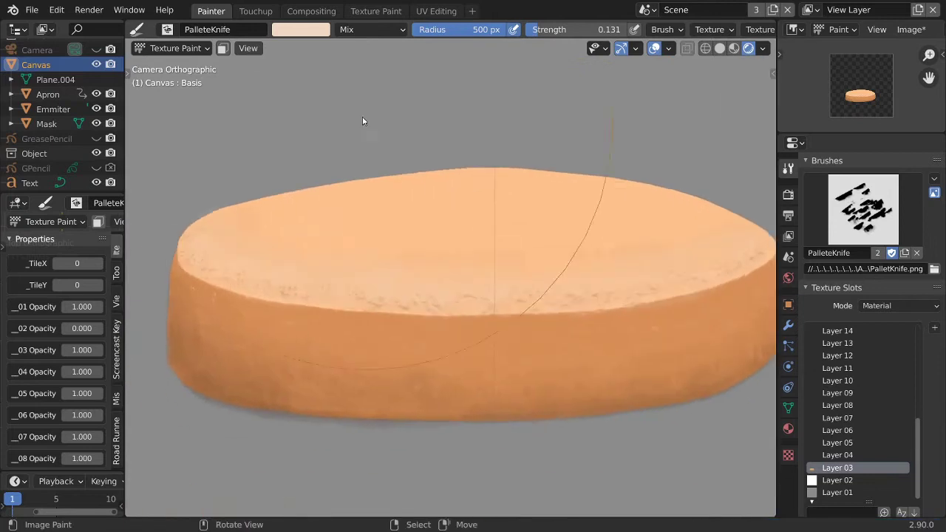
scroll(156, 239, "up", 1)
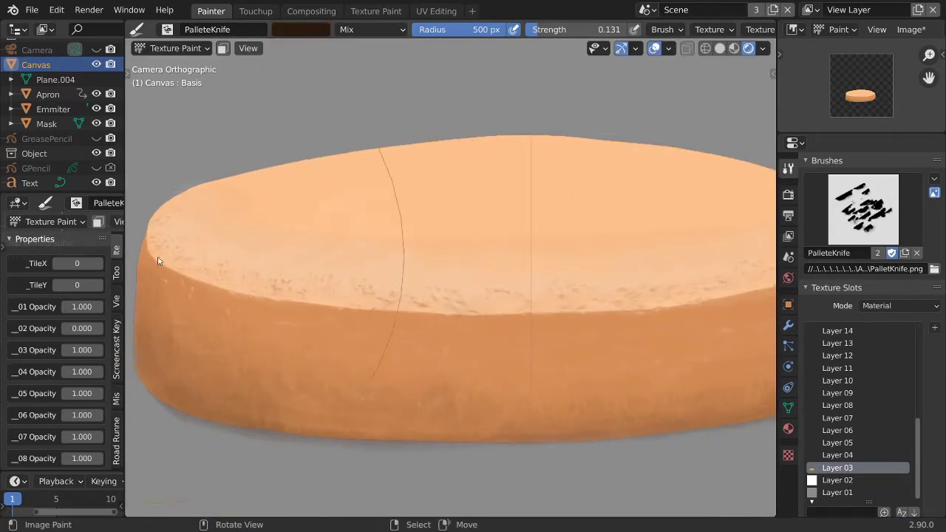
scroll(638, 307, "down", 1)
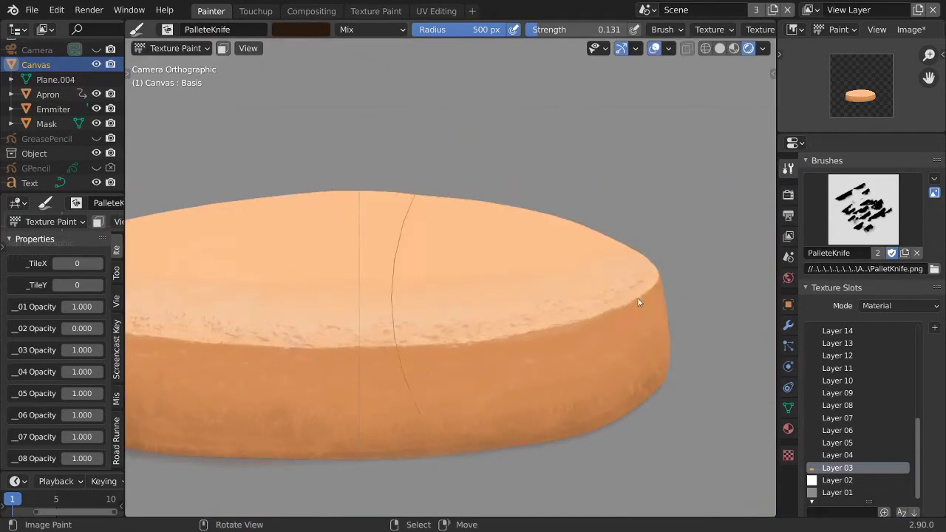
scroll(640, 302, "down", 5)
- Make the grease pencil active, save, and set Colors.001 as the drawing layer
key("ctrl+Tab")
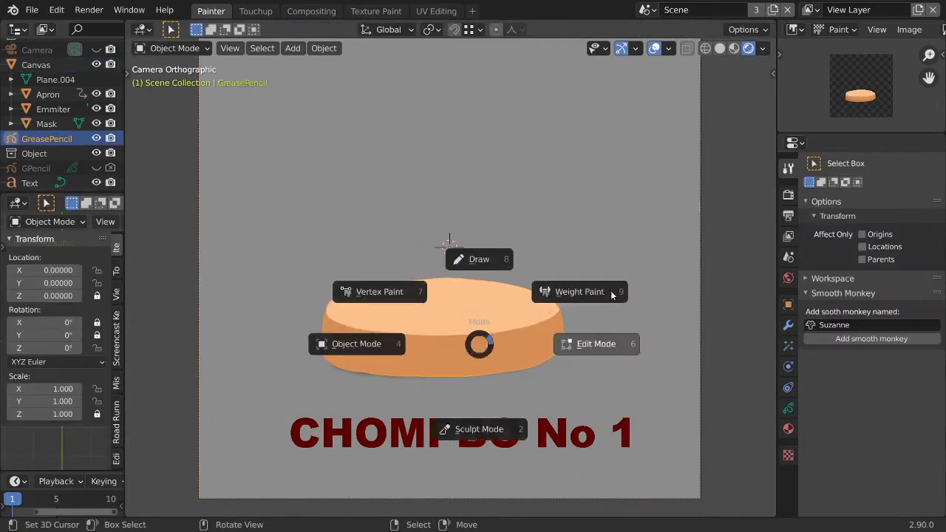
key("6")
scroll(432, 311, "down", 1)
key("ctrl+s")
left_click(712, 29)
left_click(665, 121)
key("ctrl+Tab")
- Paint patty strokes in light tan and darker brown with the Ink Pen
left_click(503, 29)
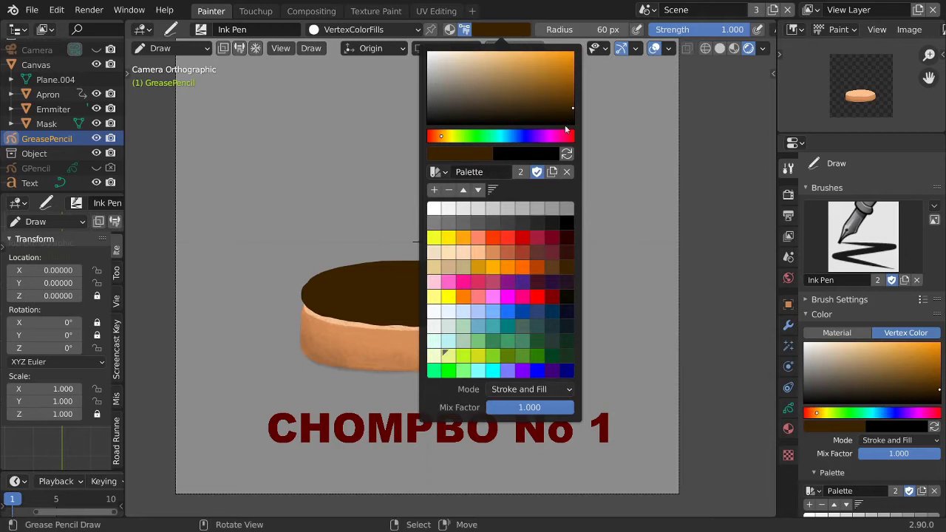
left_click(494, 84)
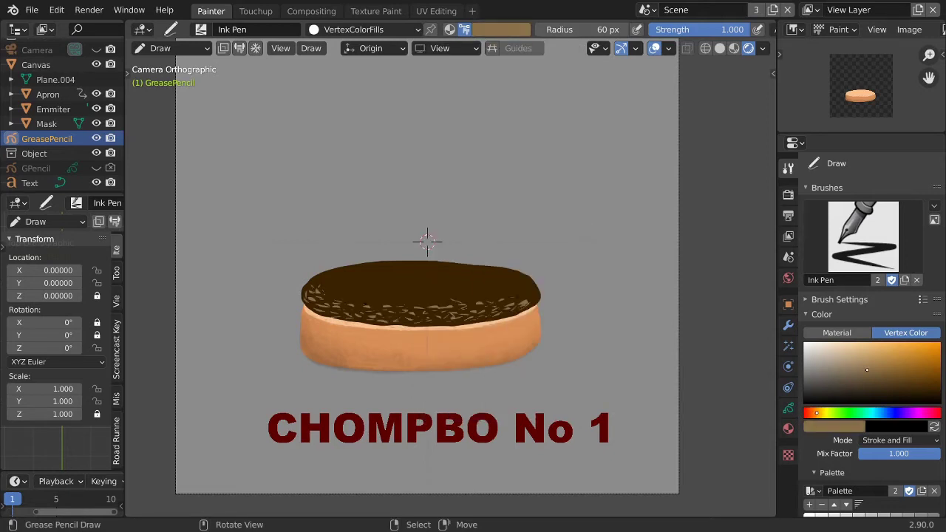
scroll(746, 34, "down", 5)
left_click(747, 30)
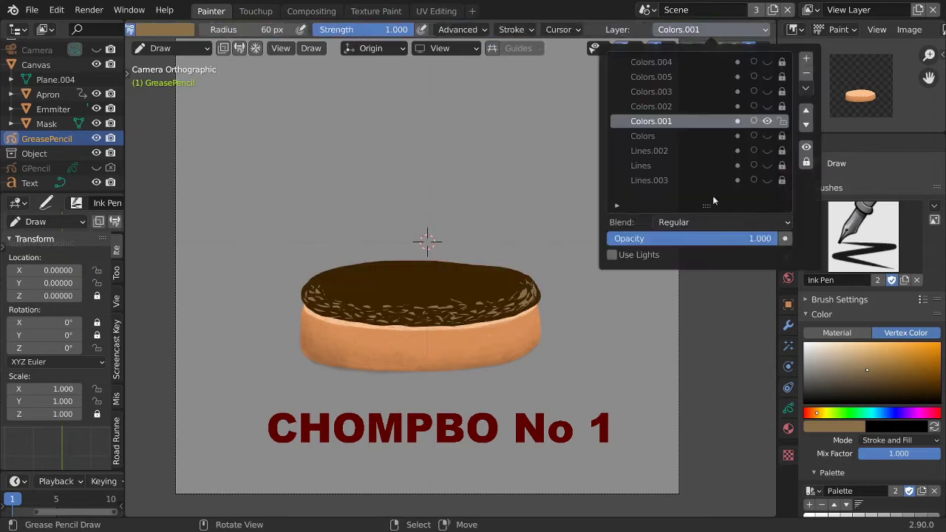
scroll(518, 30, "up", 5)
left_click(502, 29)
left_click(510, 102)
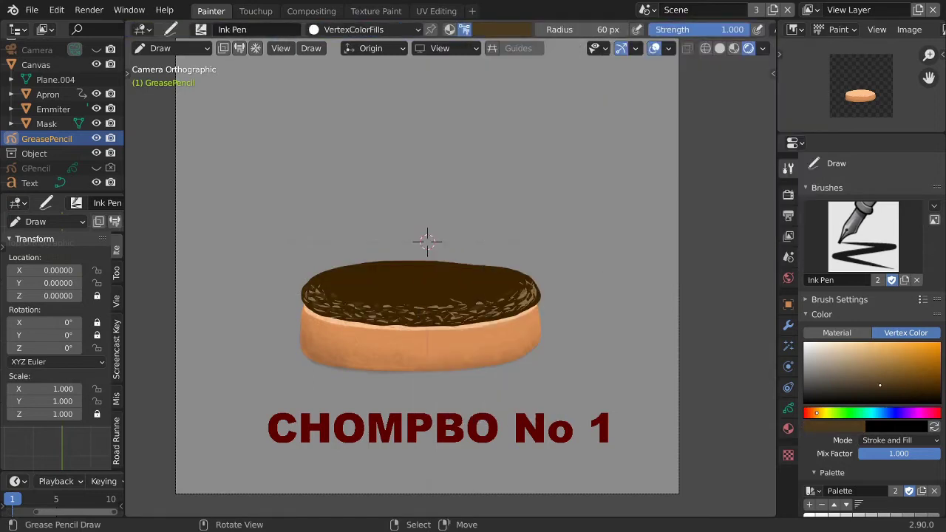
left_click(503, 29)
left_click(494, 154)
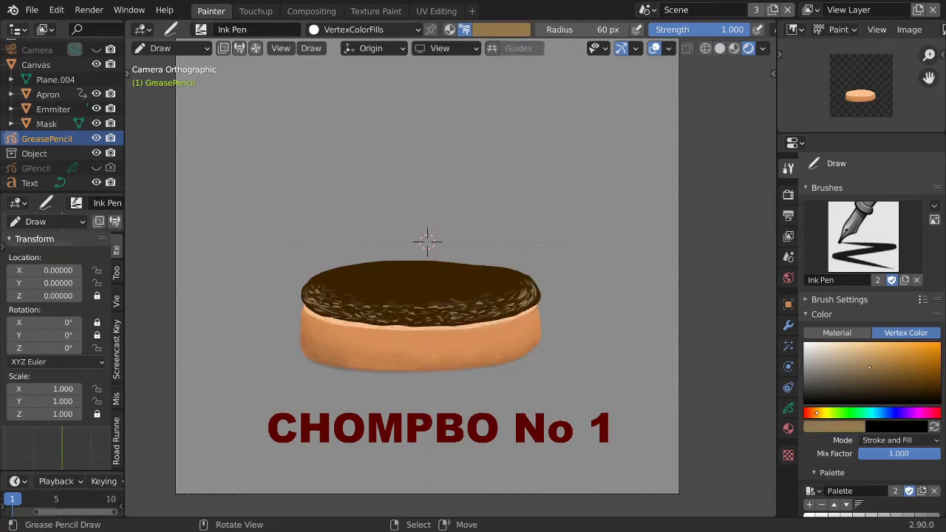
- On GP_Layer, add dark brown, light tan and orange streaks across the patty
scroll(746, 29, "down", 5)
left_click(747, 29)
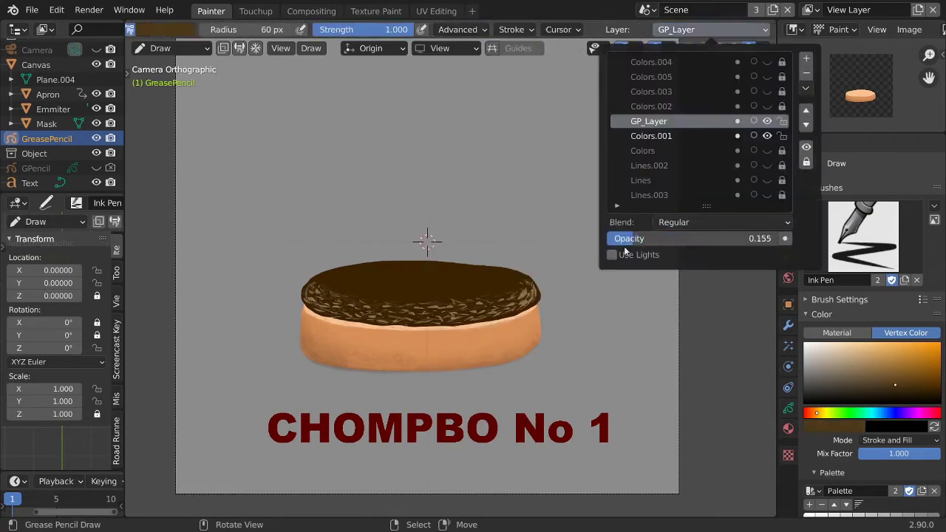
left_click(747, 30)
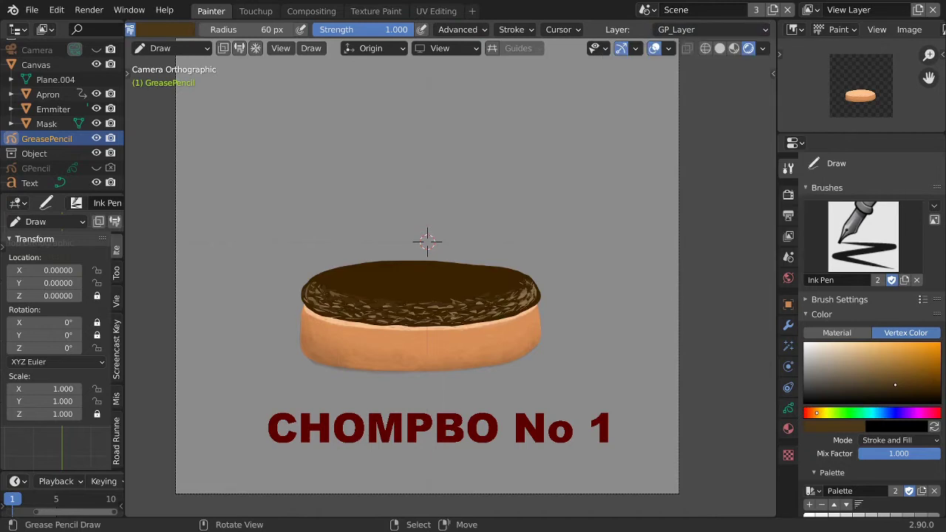
scroll(443, 30, "up", 5)
left_click(503, 28)
left_click(554, 113)
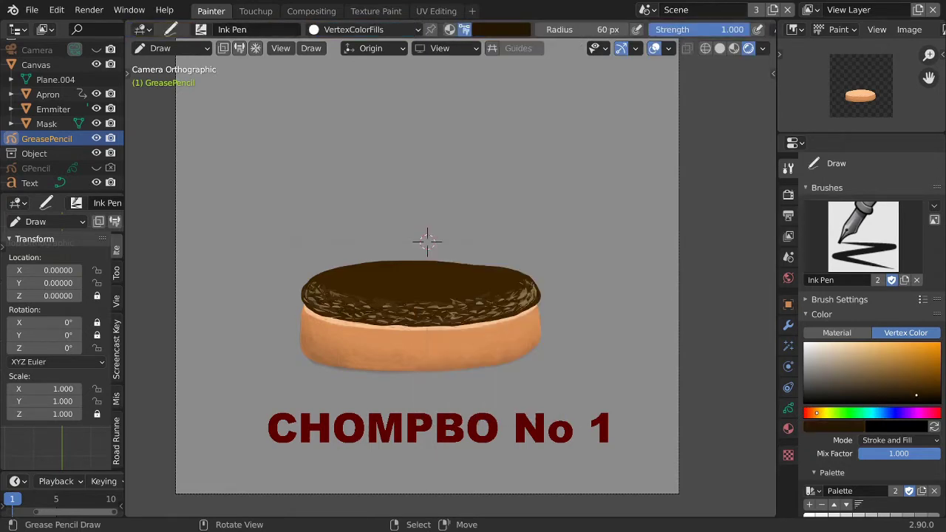
left_click(525, 29)
left_click(494, 154)
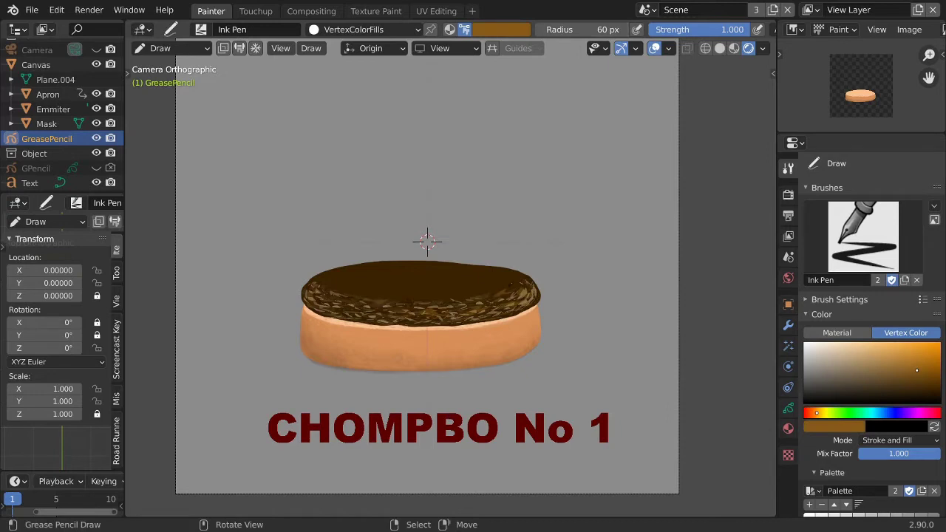
left_click(501, 30)
left_click(517, 111)
left_click(502, 29)
left_click(519, 115)
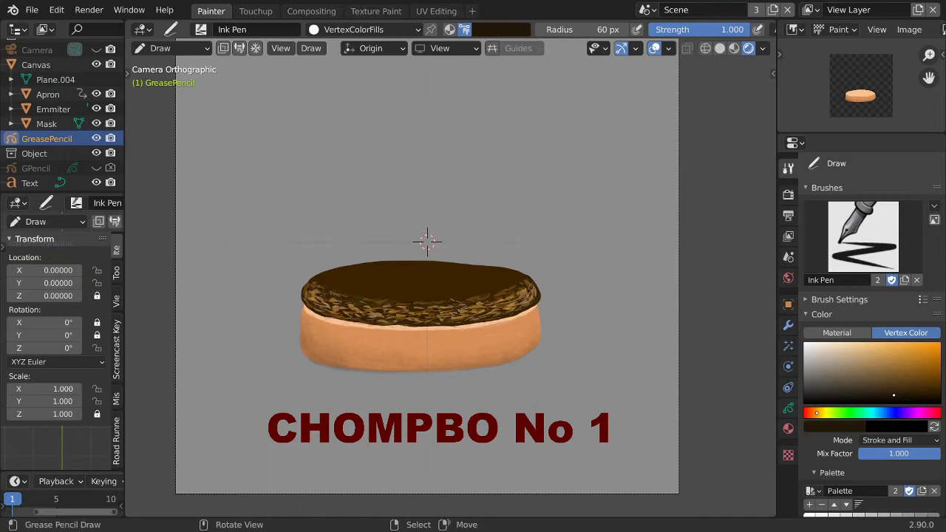
- Save the blend file and save the merged image as MergeTemp4.png
key("ctrl+s")
key("ctrl+Page_Down")
key("ctrl+Page_Down")
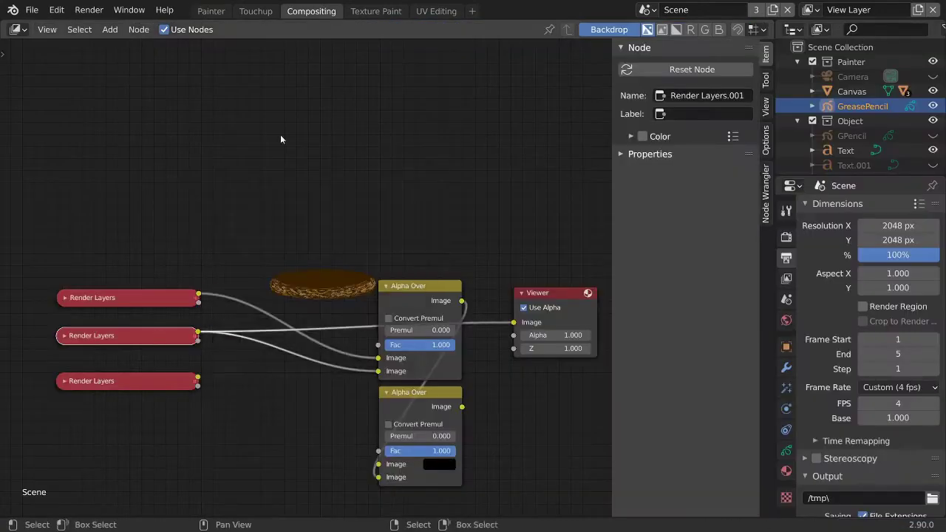
key("ctrl+Page_Up")
left_click(132, 30)
left_click(148, 131)
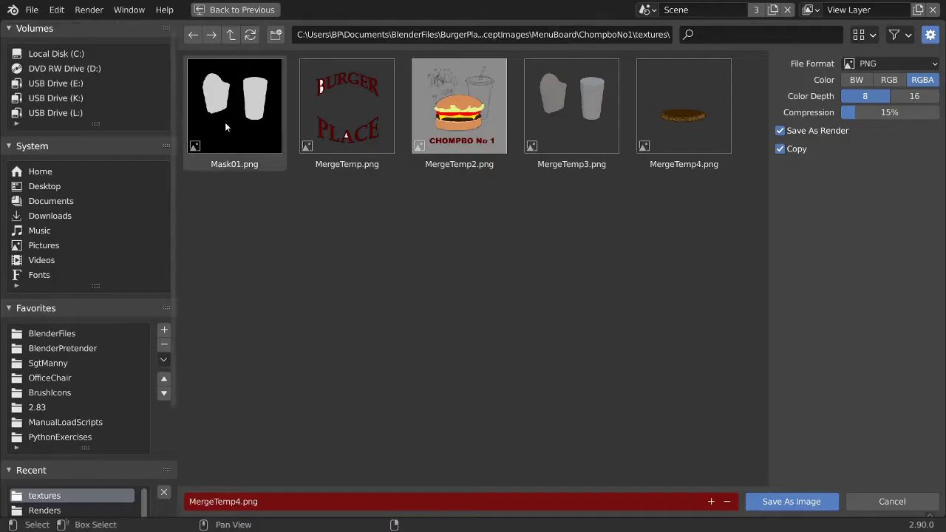
left_click(225, 122)
key("KP_Add")
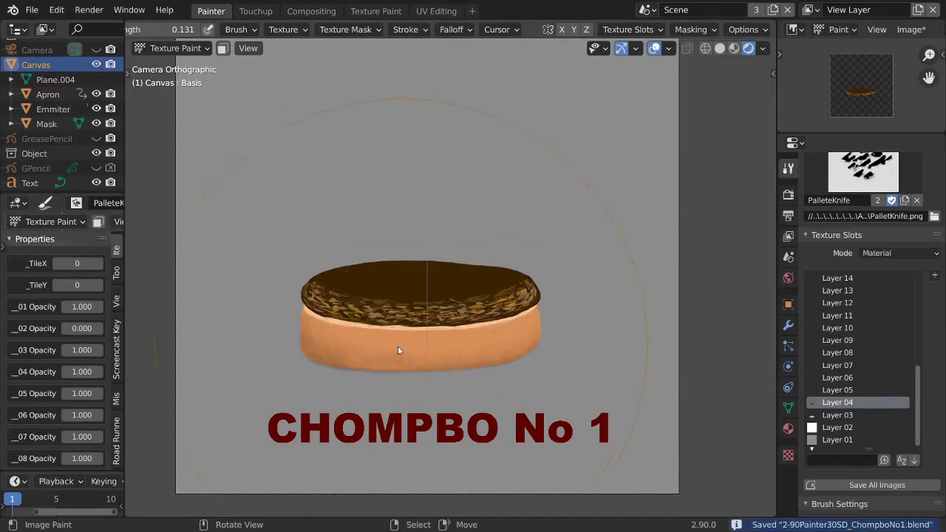
- Set the smear brush to strength 0.422, rotate its texture angle, and sample the crust brown
key("3")
scroll(456, 308, "up", 4)
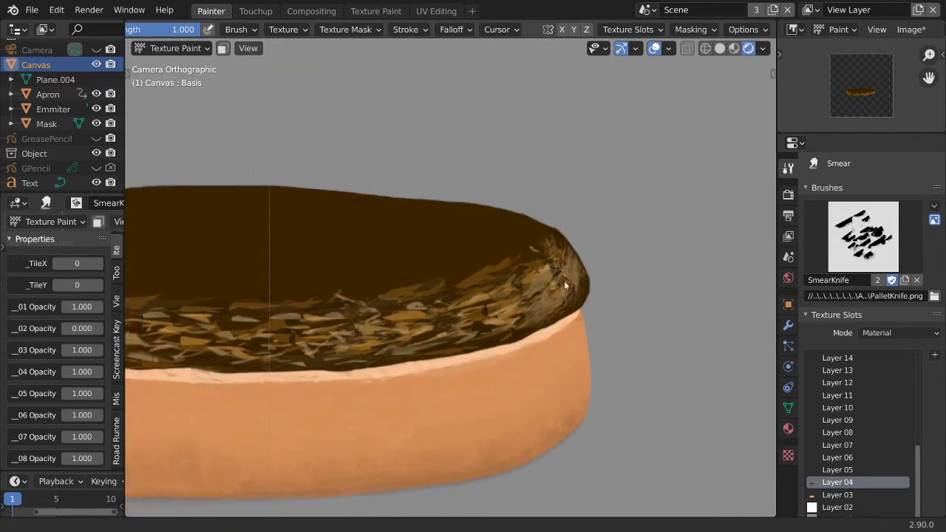
key("shift+f")
left_click(302, 310)
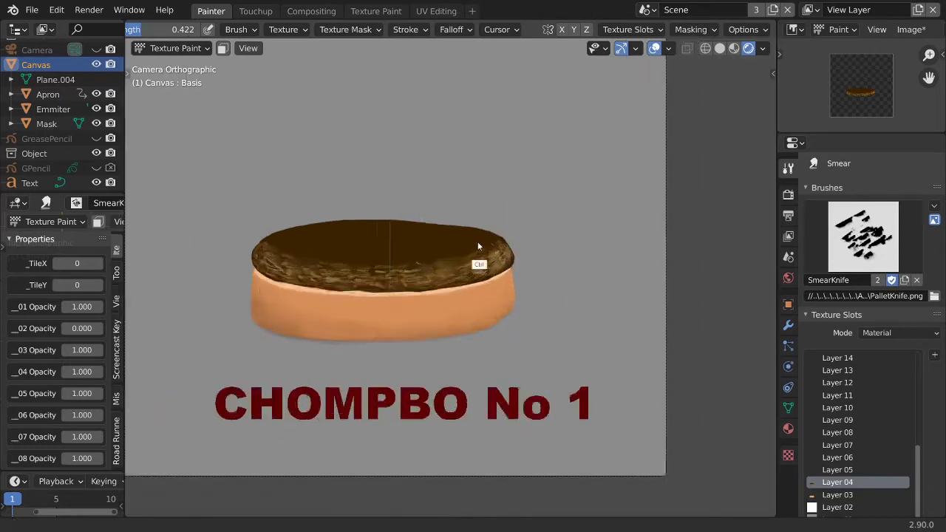
left_click(514, 294)
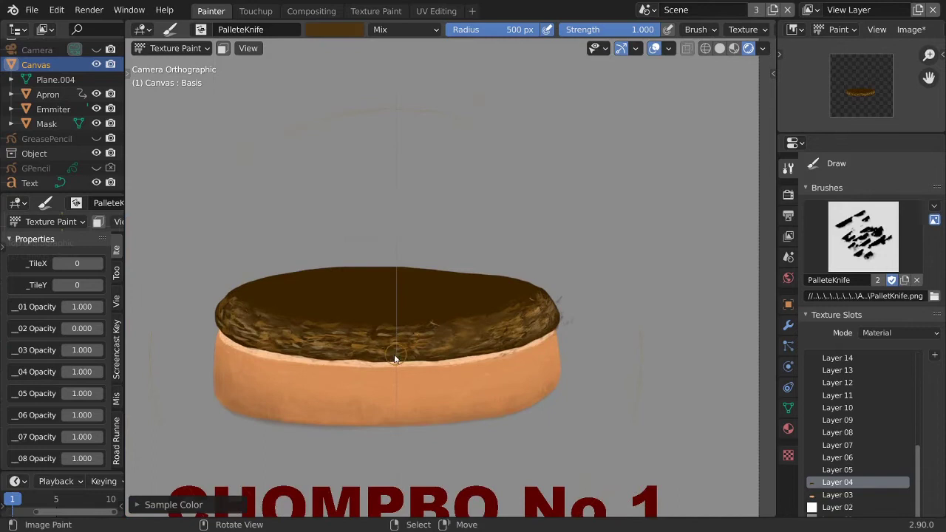
key("ctrl+f")
left_click(298, 367)
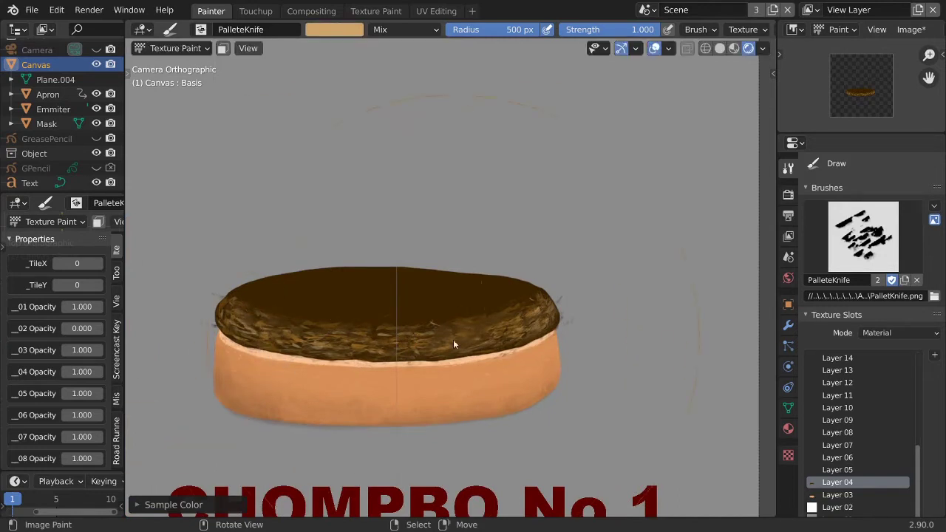
key("s")
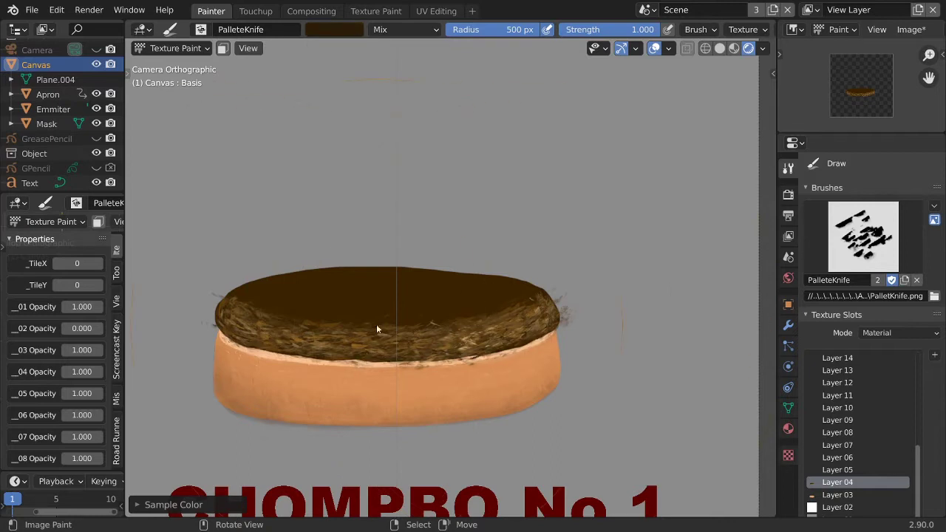
- Switch to the palette knife brush at strength 0.354 with multiply blending, and save
key("e")
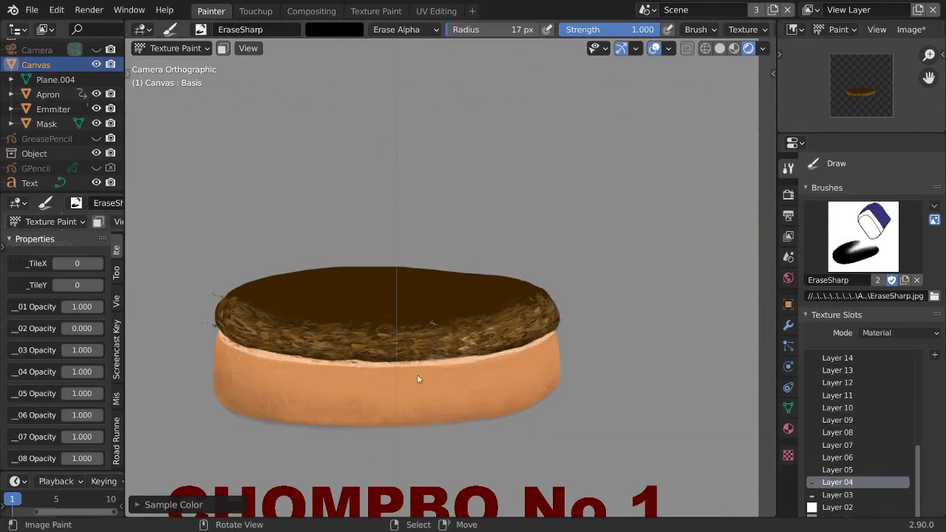
left_click(863, 237)
left_click(813, 362)
left_click(329, 30)
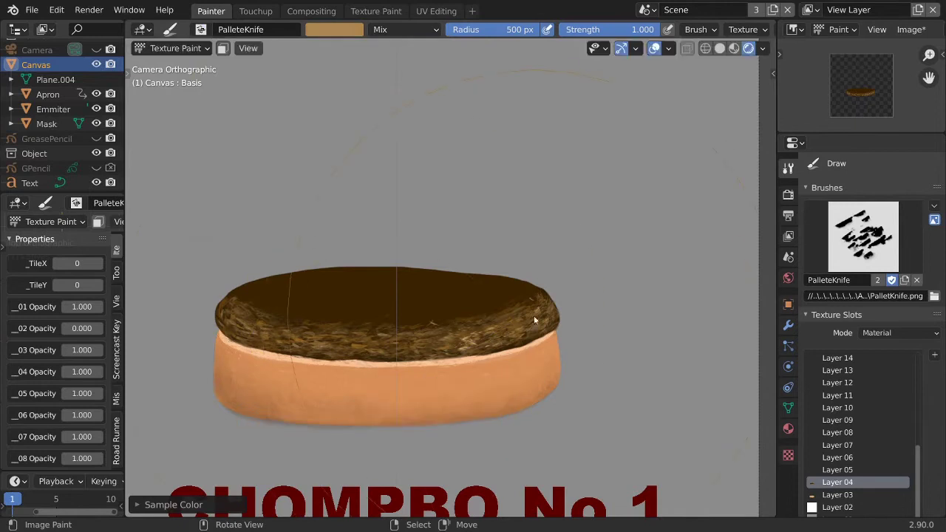
key("s")
key("shift+f")
left_click(466, 354)
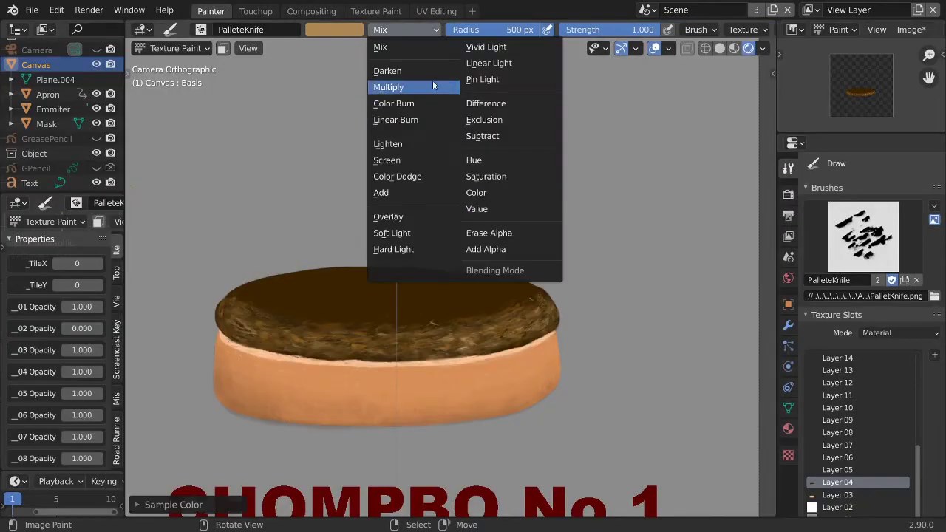
left_click(432, 83)
key("ctrl+s")
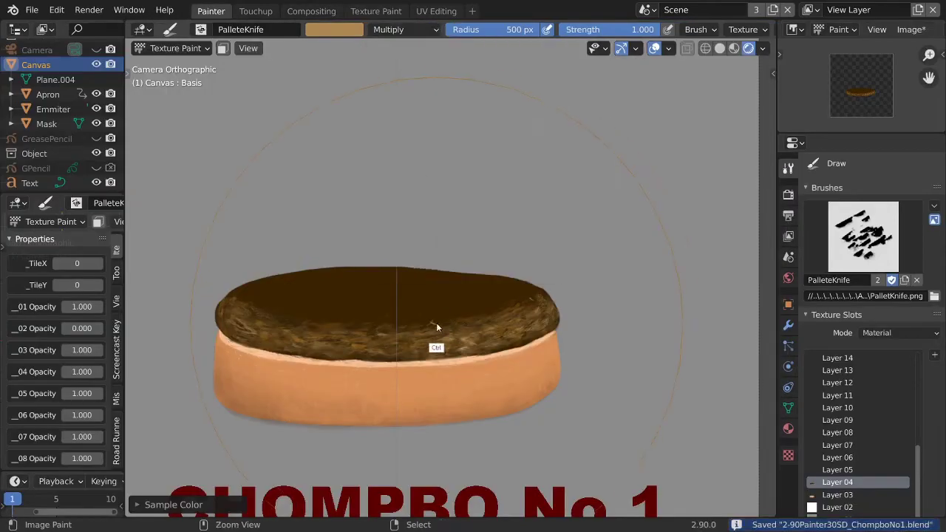
- Paint the bun at half strength in lighter brown to near-white peach, then save
key("shift+f")
left_click(564, 313)
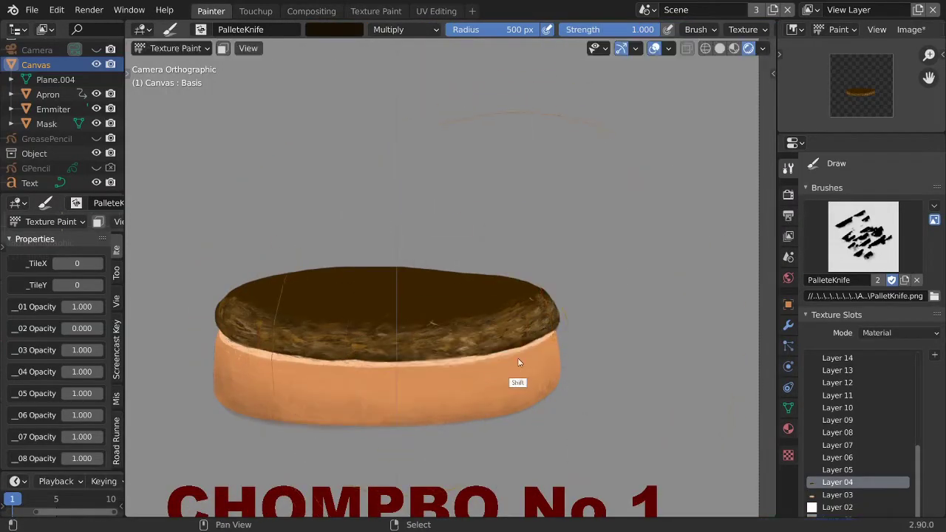
left_click(334, 29)
left_click(419, 129)
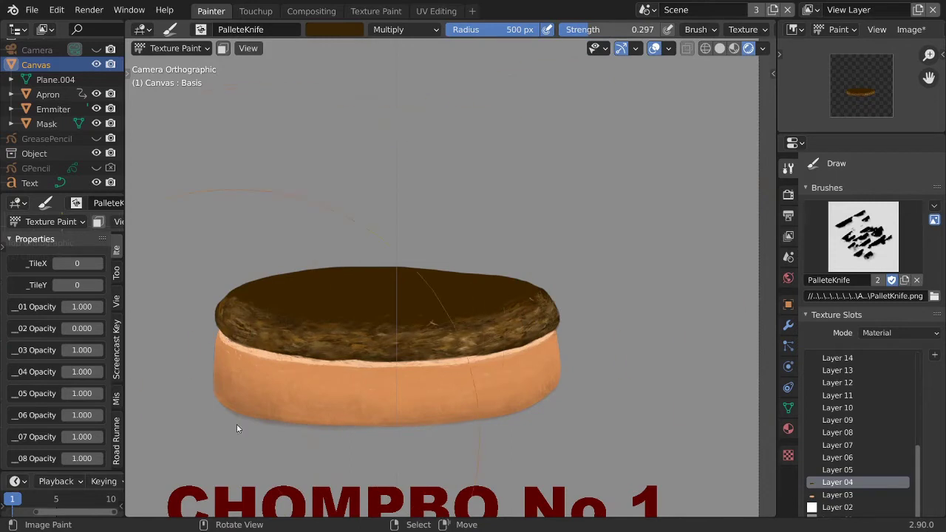
left_click(334, 29)
left_click(385, 67)
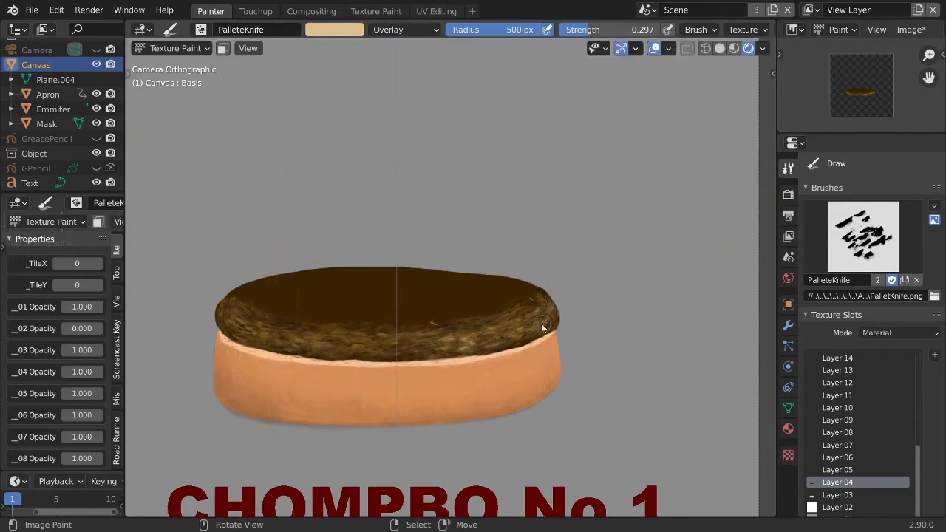
left_click(334, 29)
left_click(328, 63)
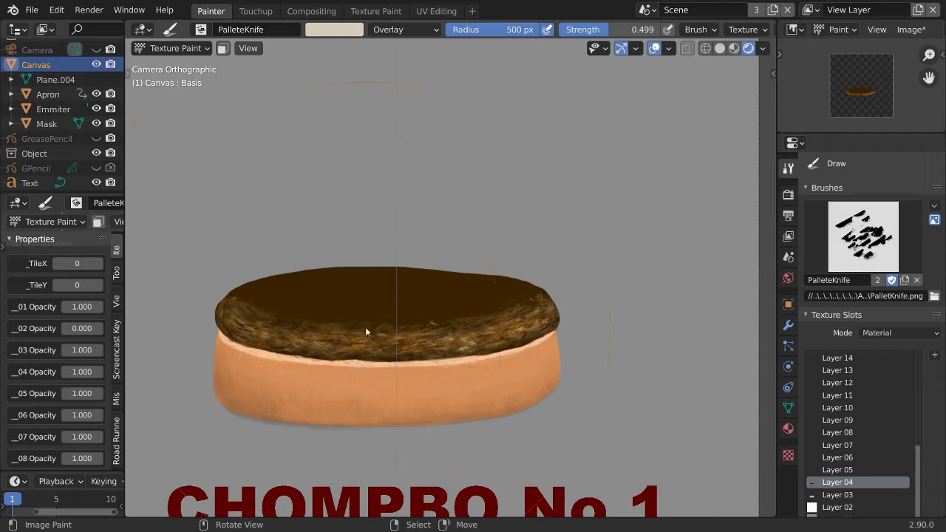
key("ctrl+s")
key("e")
scroll(576, 293, "up", 4)
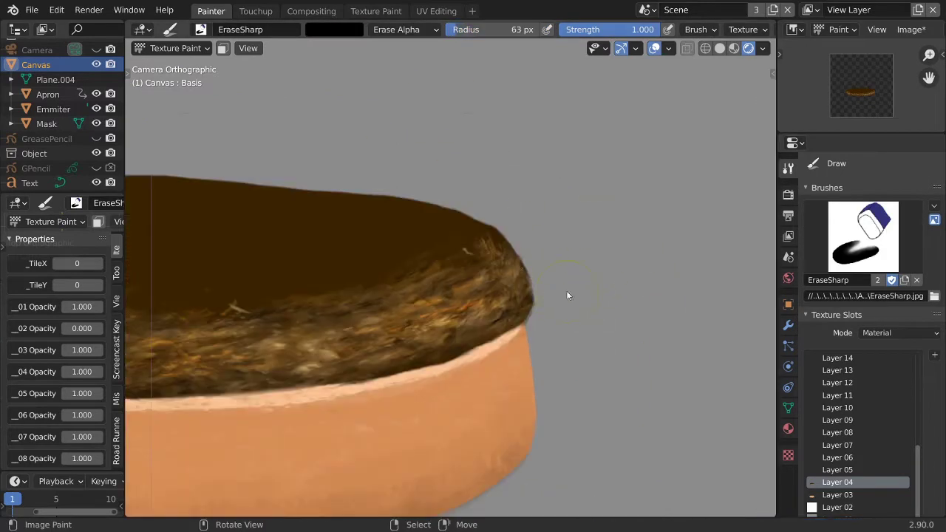
- Erase the stray yellow haze on the patty's side and touch up the cheese edge
middle_click_drag(535, 301, 255, 288)
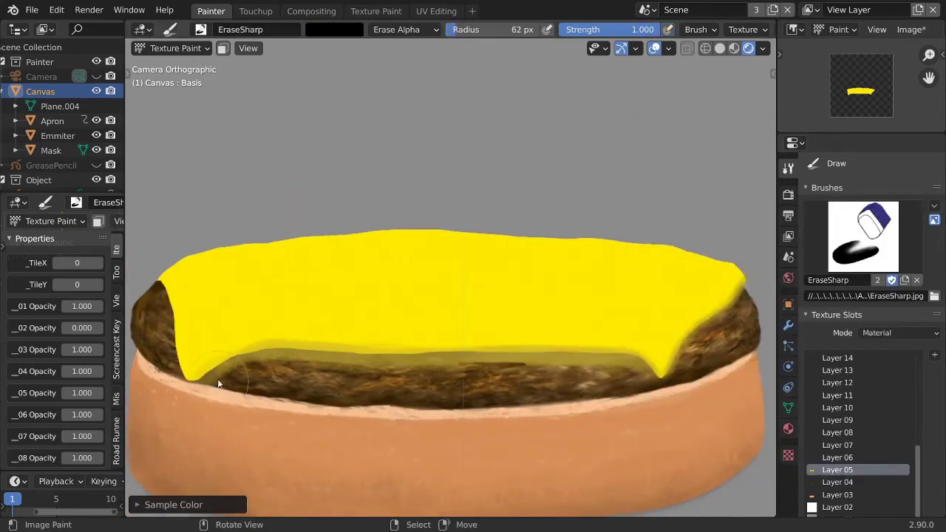
left_click_drag(218, 383, 603, 367)
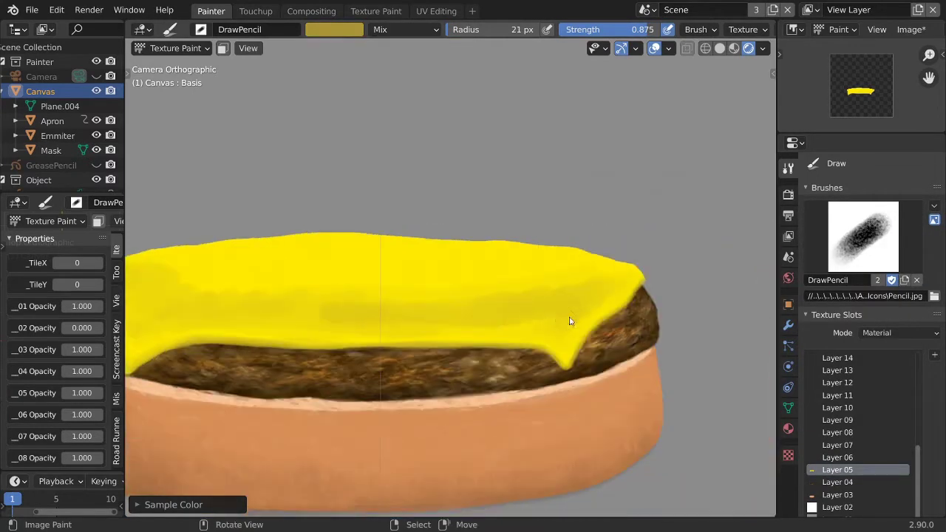
left_click_drag(695, 310, 422, 332)
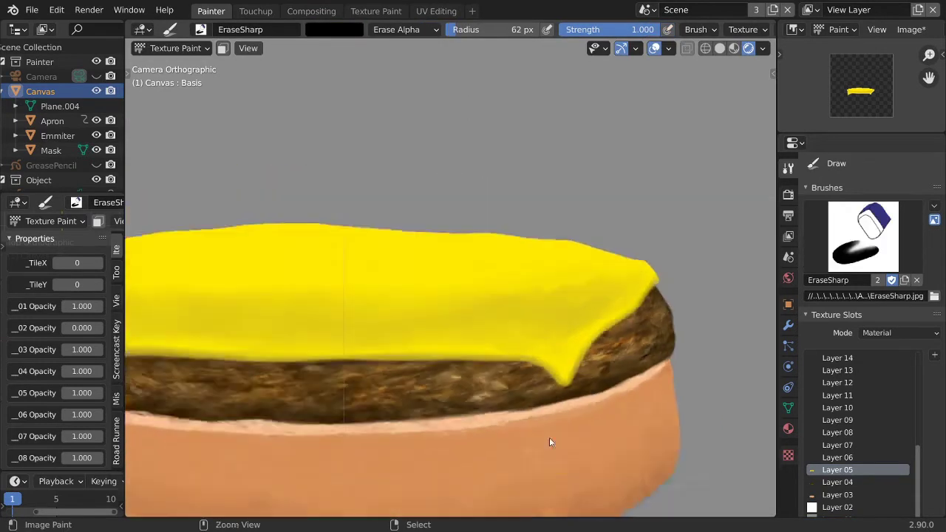
left_click(340, 410)
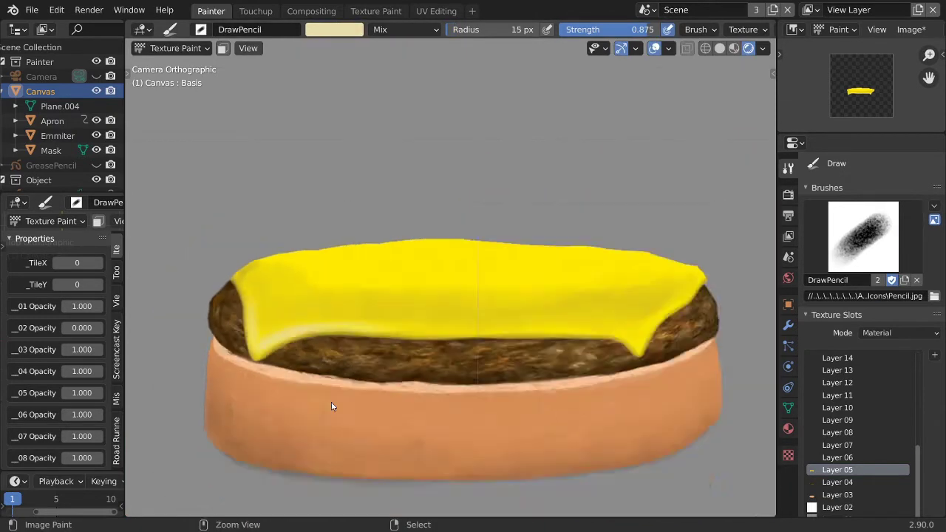
- Refine the cheese slice with a brighter yellow shade
middle_click_drag(332, 406, 270, 324, "ctrl")
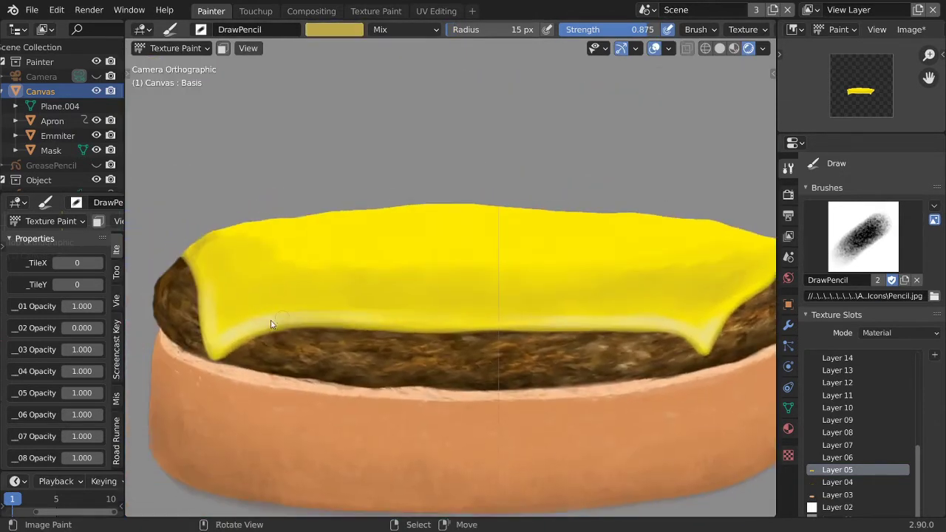
left_click(334, 29)
left_click(347, 178)
middle_click_drag(236, 313, 433, 330, "ctrl")
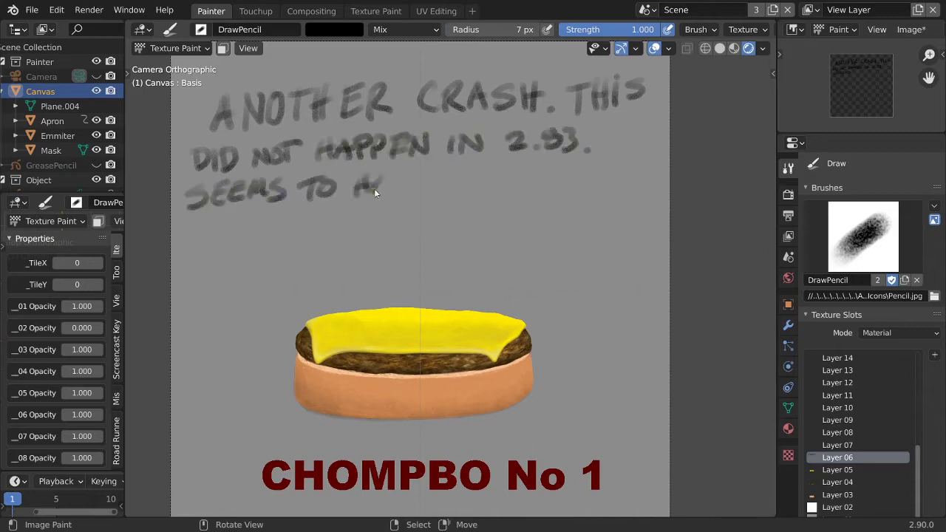
- Finish the handwritten crash note and put the grease pencil into edit mode
left_click_drag(292, 226, 322, 232)
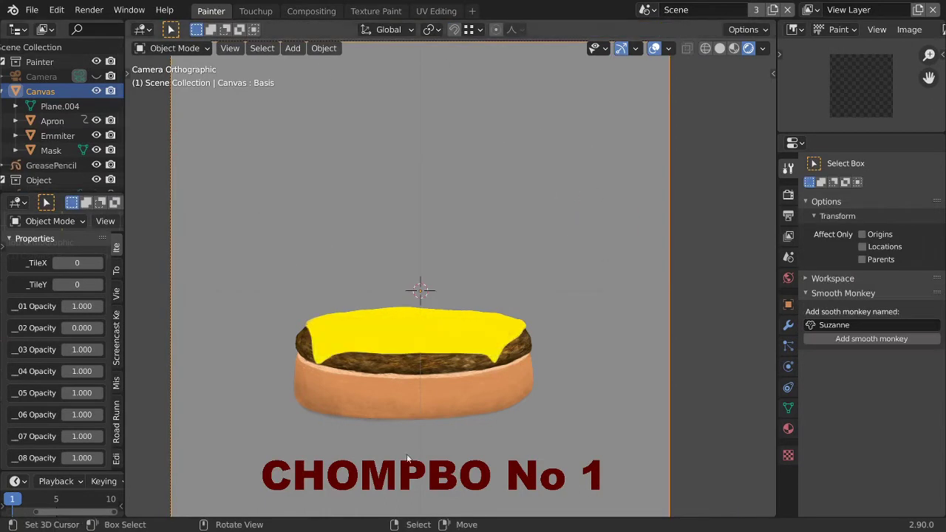
key("ctrl+Tab")
left_click(688, 219)
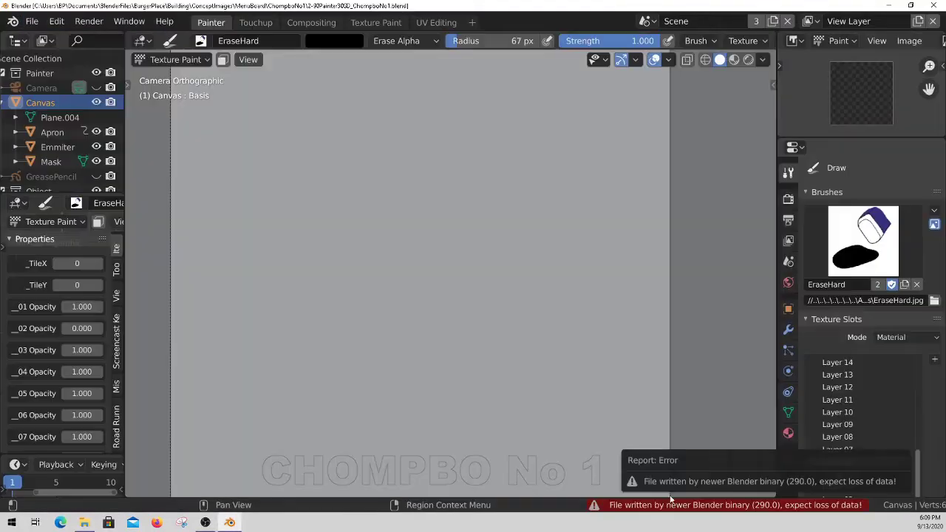
- Save as 2-83Painter30SD_ChompboNo1.blend in a new 'ChompboNo1-1' folder under MenuBoard
left_click(32, 20)
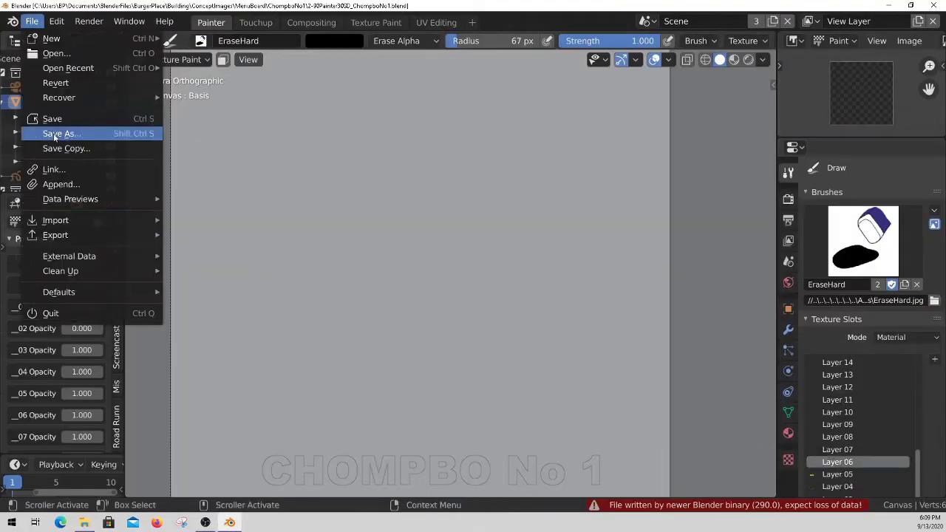
left_click(64, 131)
left_click(230, 45)
left_click(276, 46)
type("ChompboNo1-1")
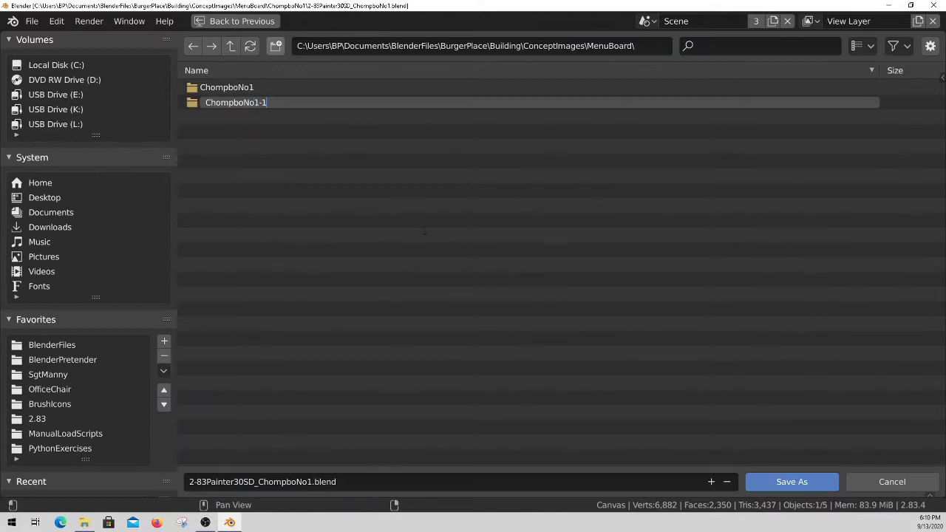
key("Return")
left_click(791, 481)
- Unpack all packed images into files and show Material Preview in Object Mode
left_click(31, 21)
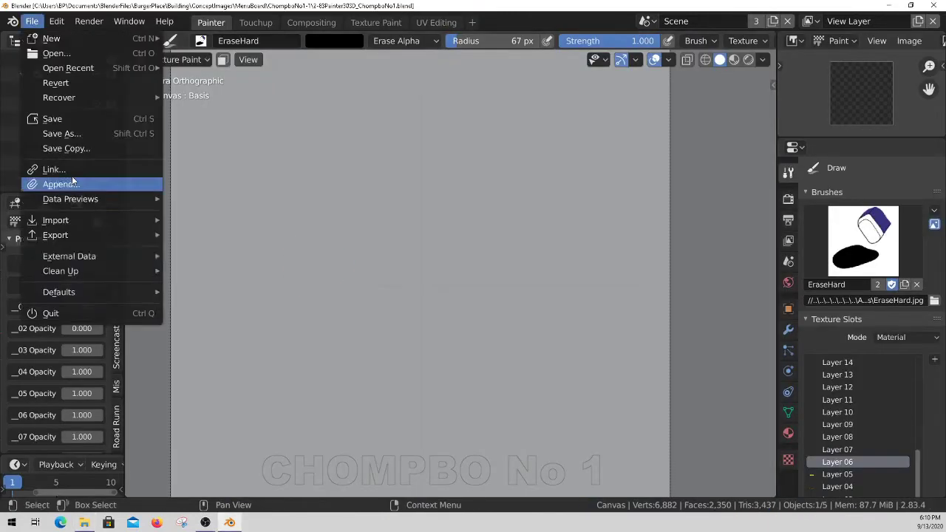
left_click(222, 291)
left_click(116, 308)
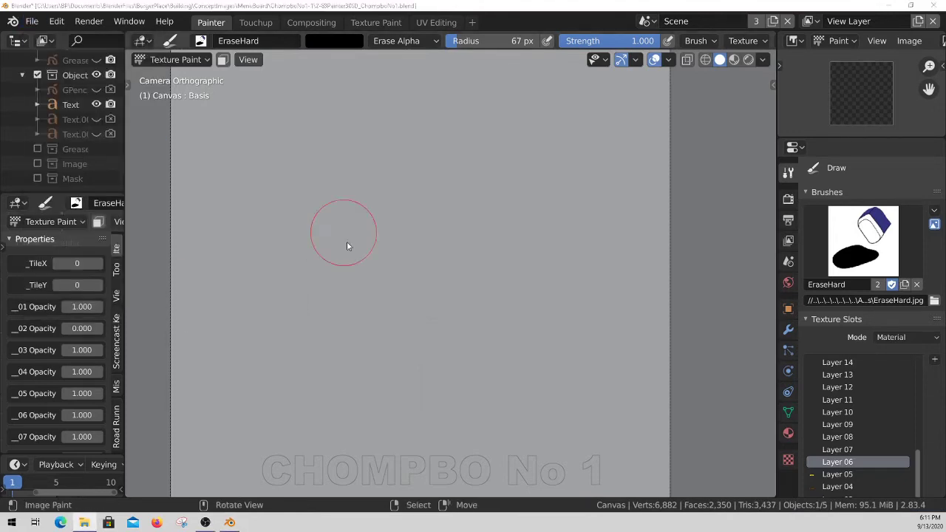
key("z")
key("ctrl+Tab")
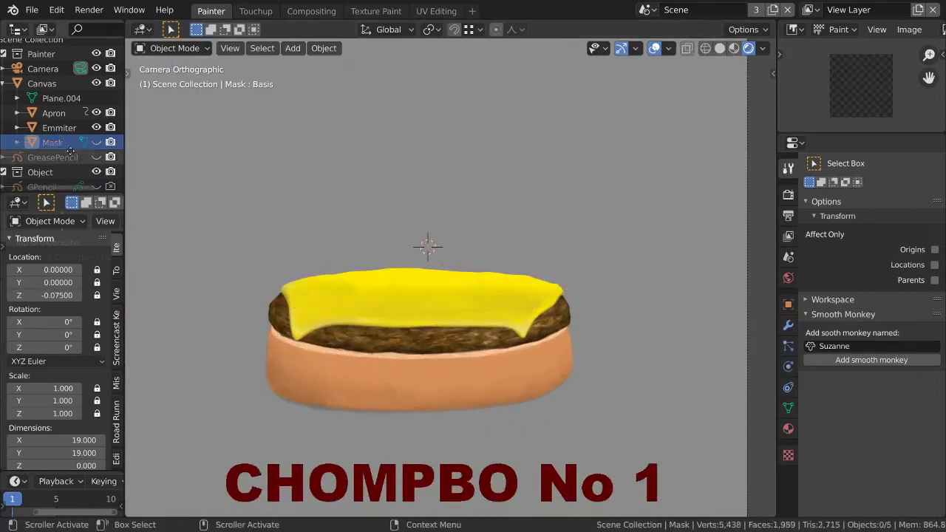
- Project the red tomato image onto the burger and switch to the pencil brush
left_click(745, 224)
left_click(739, 334)
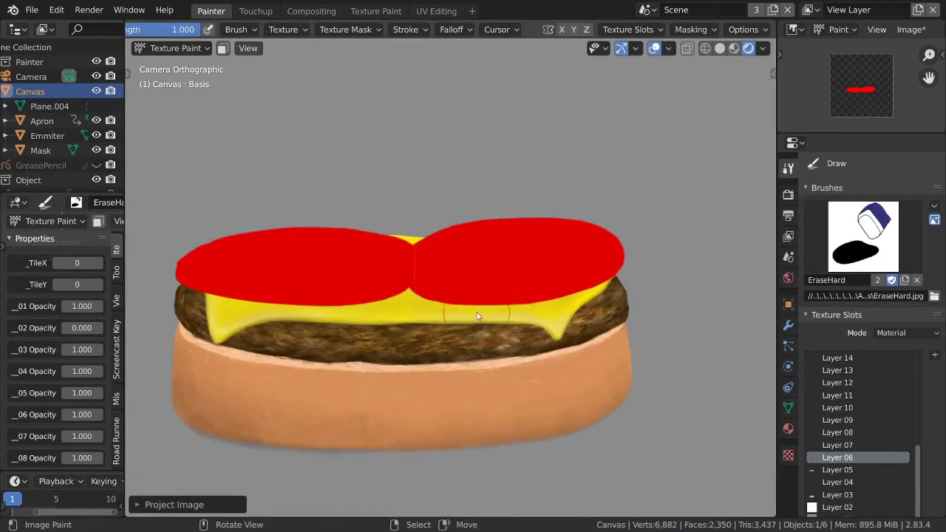
key("s")
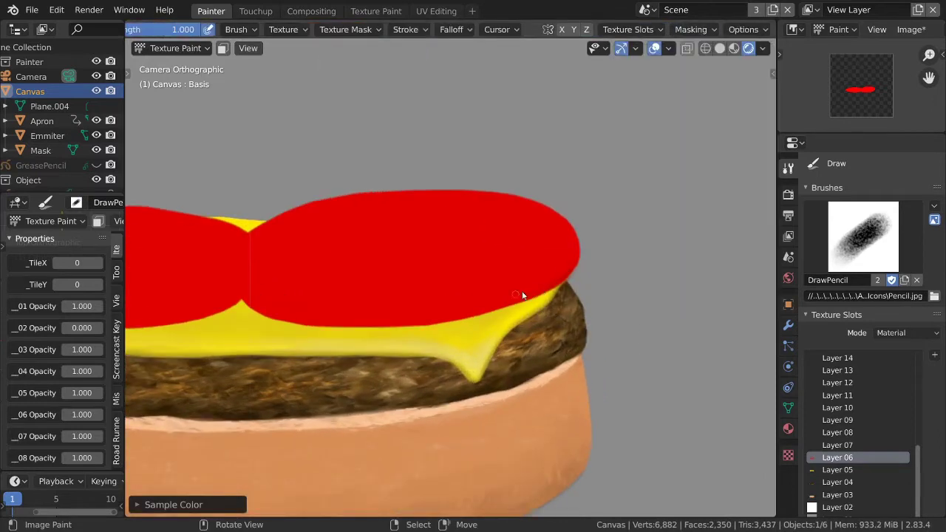
mouse_move(237, 313)
middle_mouse_down()
mouse_move(472, 274)
mouse_move(499, 305)
middle_mouse_up()
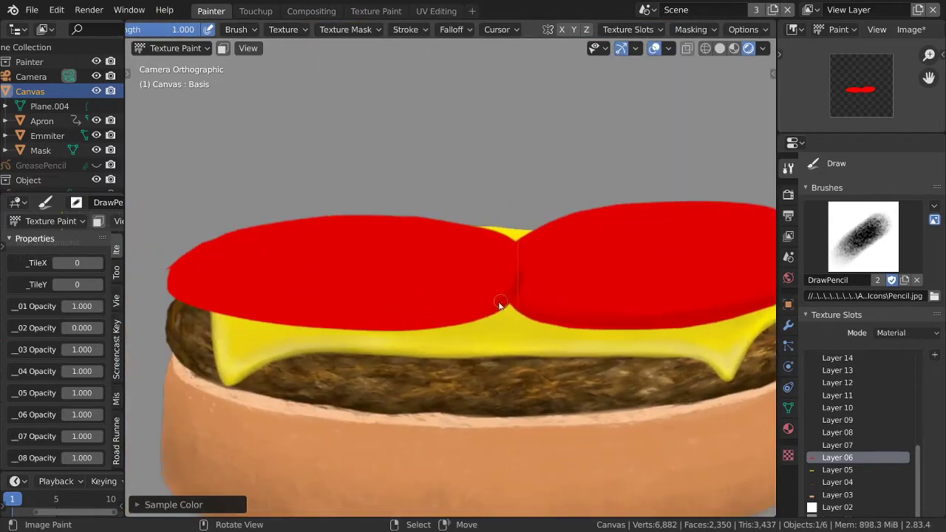
middle_click_drag(168, 274, 309, 297)
- Switch to the stipple brush with a pinkish-red colour at 5 px
left_click(314, 29)
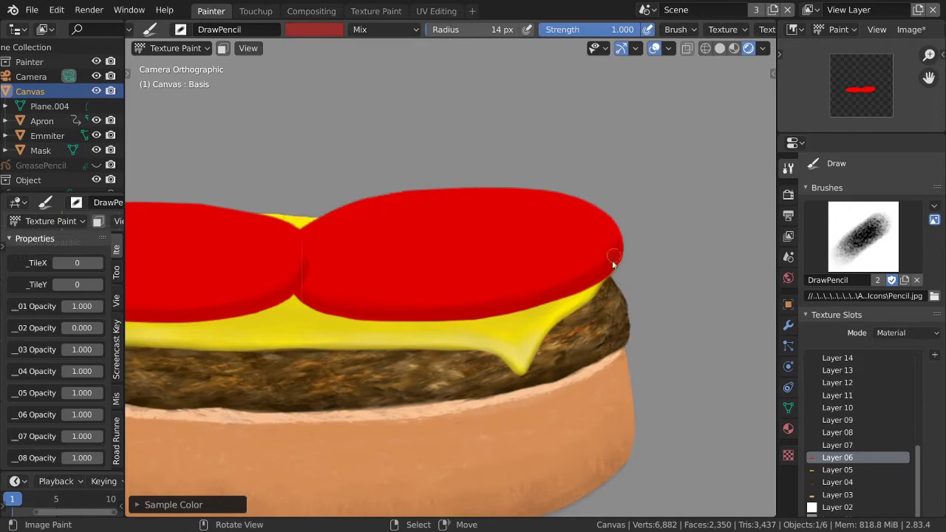
left_click(314, 29)
middle_click_drag(367, 86, 450, 213)
left_click(314, 28)
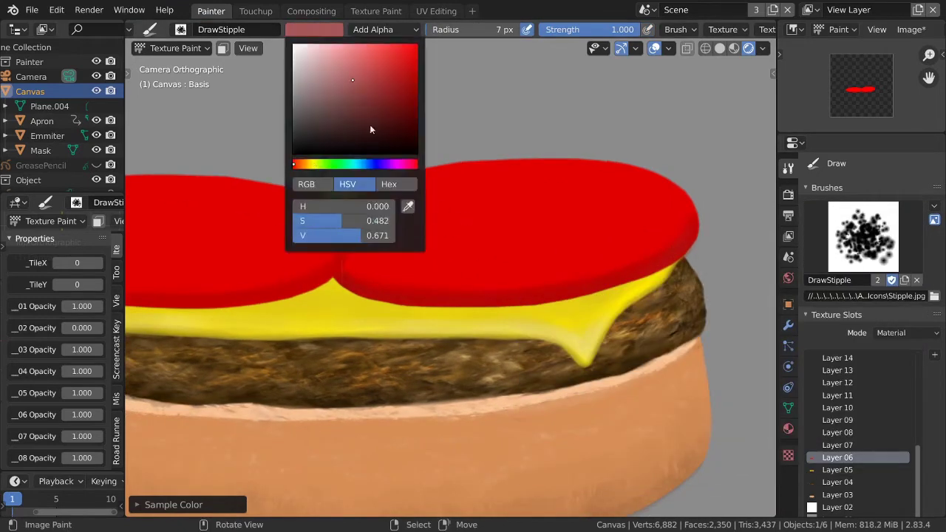
key("f")
left_click(408, 261)
left_click(315, 29)
key("ctrl+s")
left_click(314, 29)
left_click(351, 70)
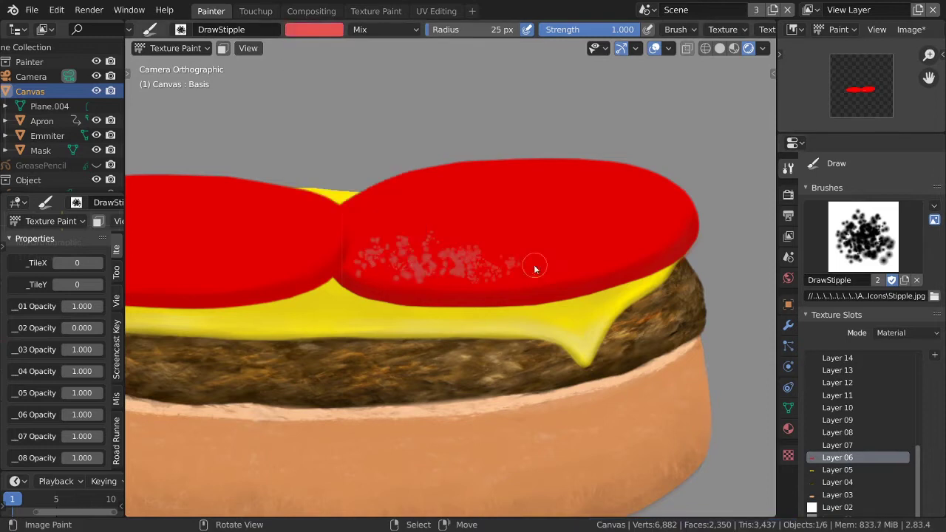
- Stipple both tomatoes in very light pink at brush strength 0.729
left_click_drag(535, 269, 418, 247)
left_click(322, 31)
left_click(354, 110)
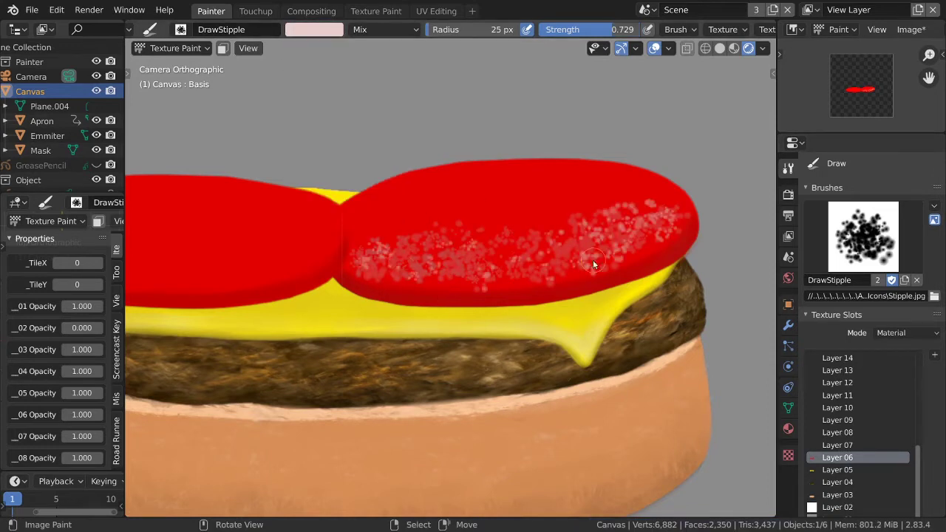
scroll(593, 263, "down", 2)
left_click_drag(335, 277, 274, 272)
scroll(244, 292, "up", 1)
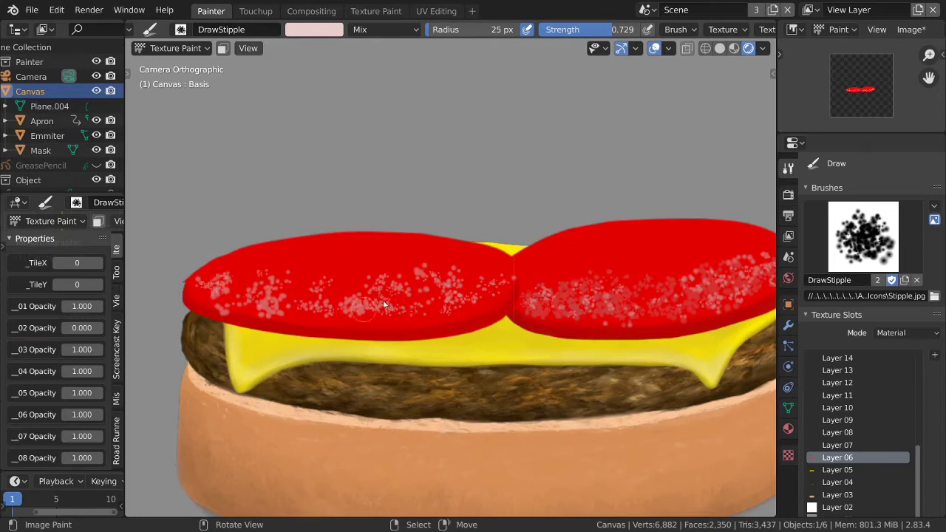
scroll(383, 303, "down", 1)
scroll(391, 295, "up", 1)
scroll(391, 295, "up", 1)
- Pick a dark red paint colour and reduce the brush size to 15 px
left_click(314, 30)
left_click(391, 122)
key("bracketleft")
key("bracketleft")
key("bracketleft")
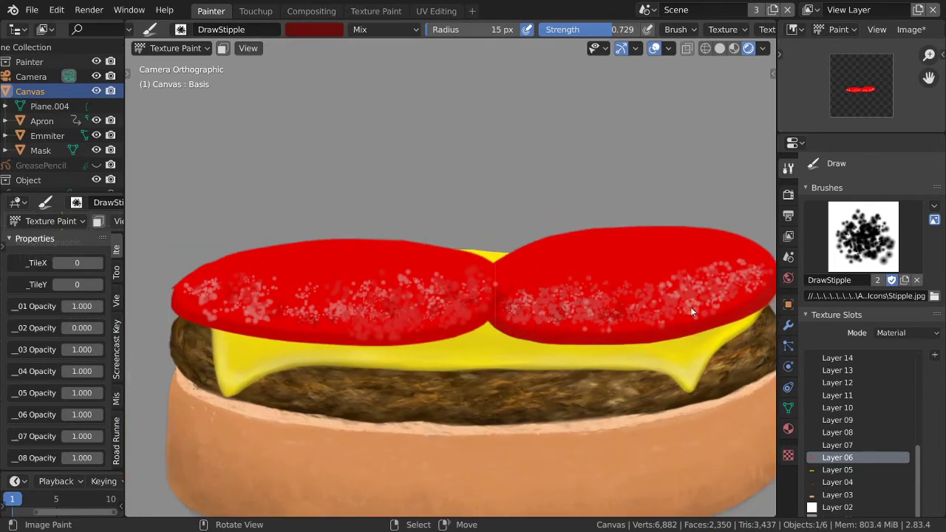
scroll(690, 307, "down", 1)
- Save all painted images, then smear the stipple dots across both tomatoes with SmearKnife
key("q")
left_click(433, 331)
key("shift+space")
left_click(643, 303)
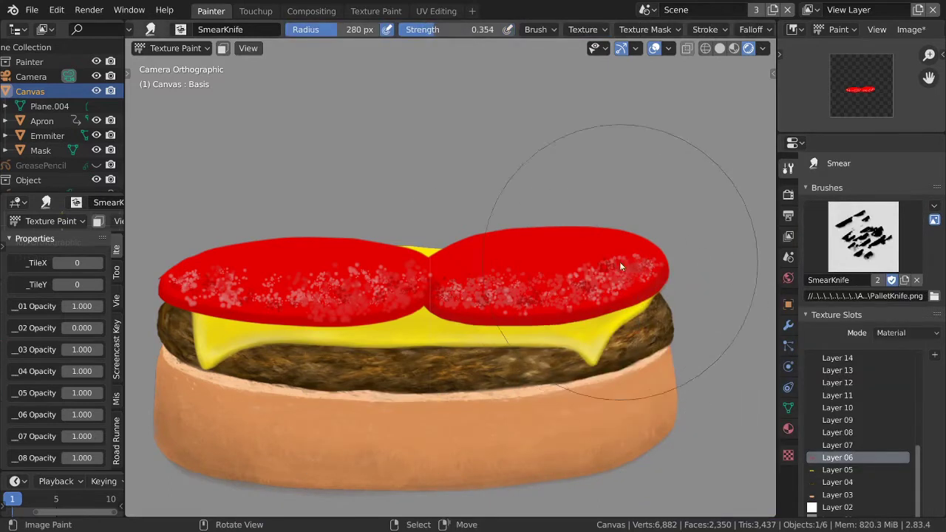
left_click_drag(621, 285, 467, 288)
mouse_move(651, 272)
left_mouse_down()
mouse_move(381, 298)
mouse_move(302, 321)
mouse_move(222, 284)
left_mouse_up()
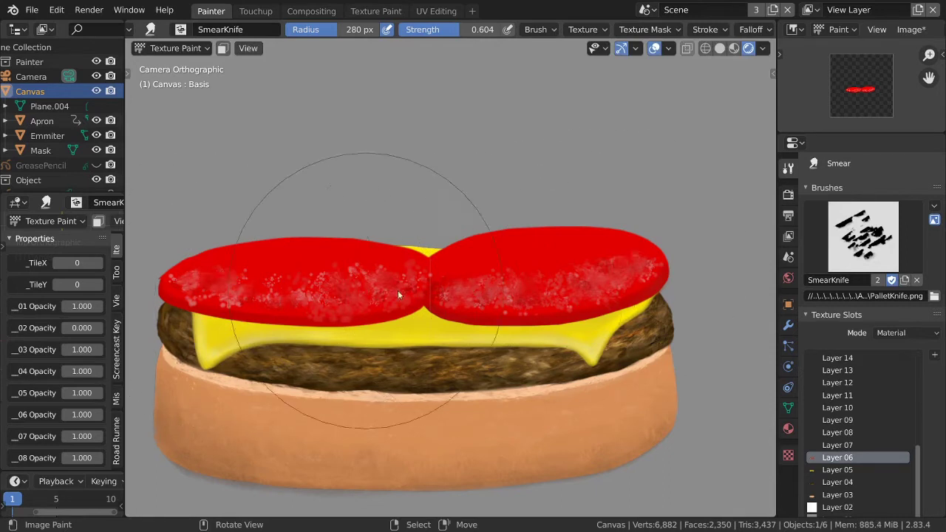
- Return to the pencil brush, save the images, and sample dark and bright tomato reds
key("s")
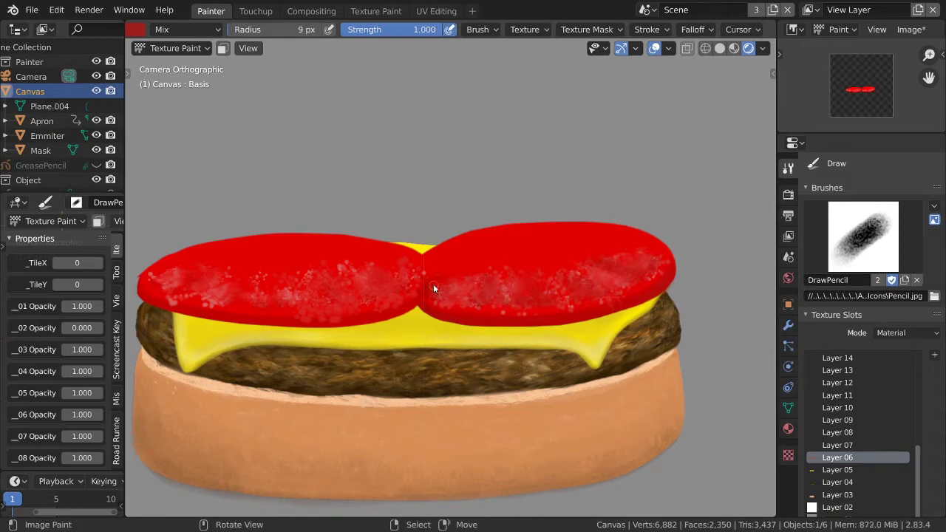
key("ctrl+s")
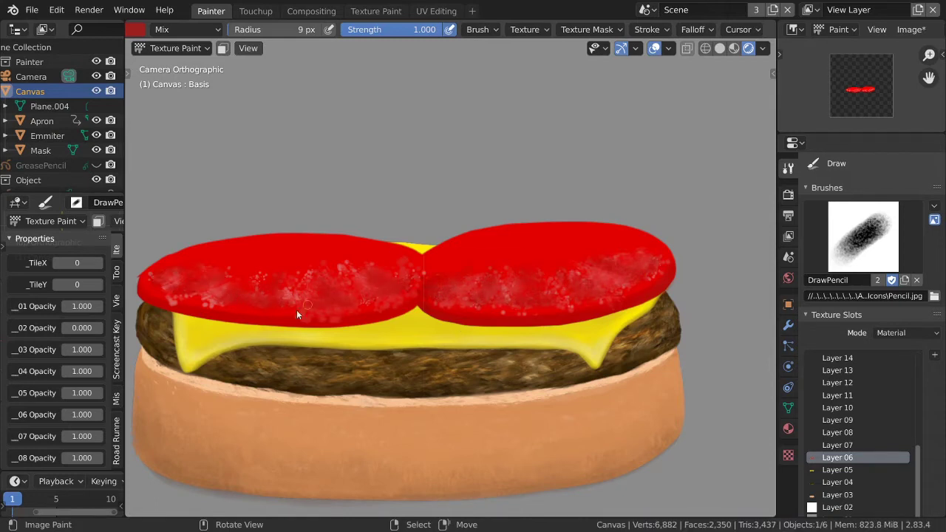
key("s")
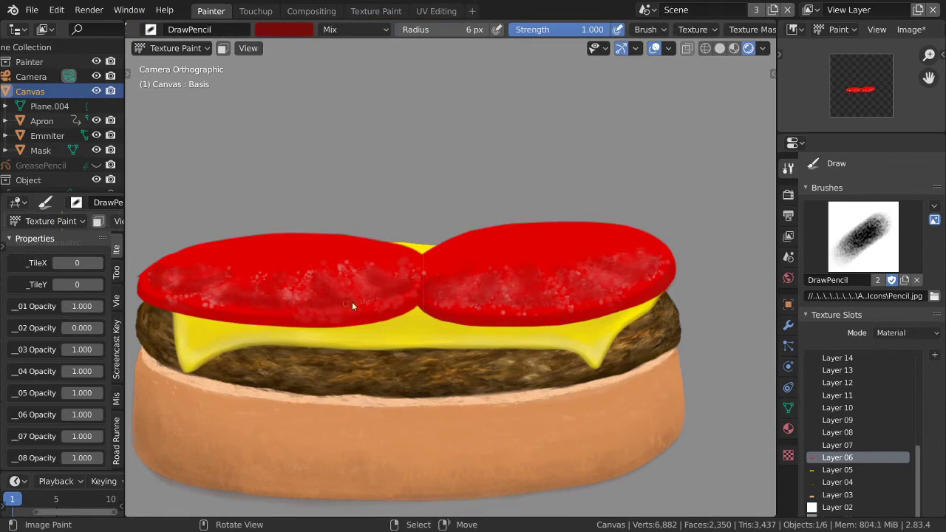
key("s")
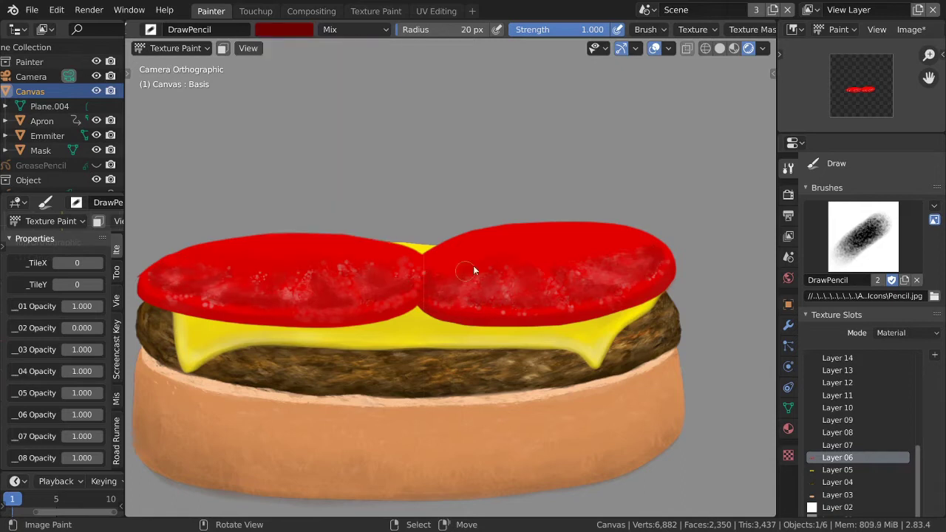
key("s")
- Check the brush stroke settings and zoom out slightly on the burger
key("e")
key("e")
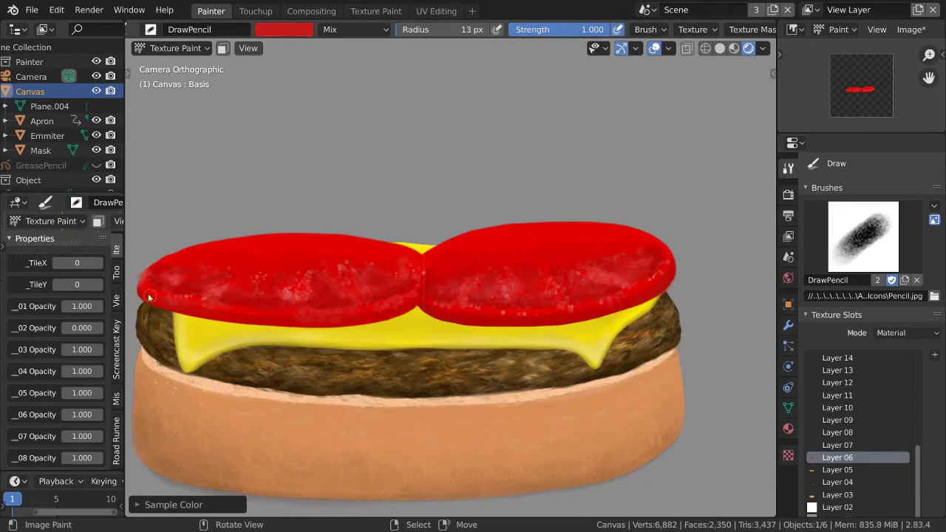
left_click(752, 29)
scroll(517, 29, "down", 5)
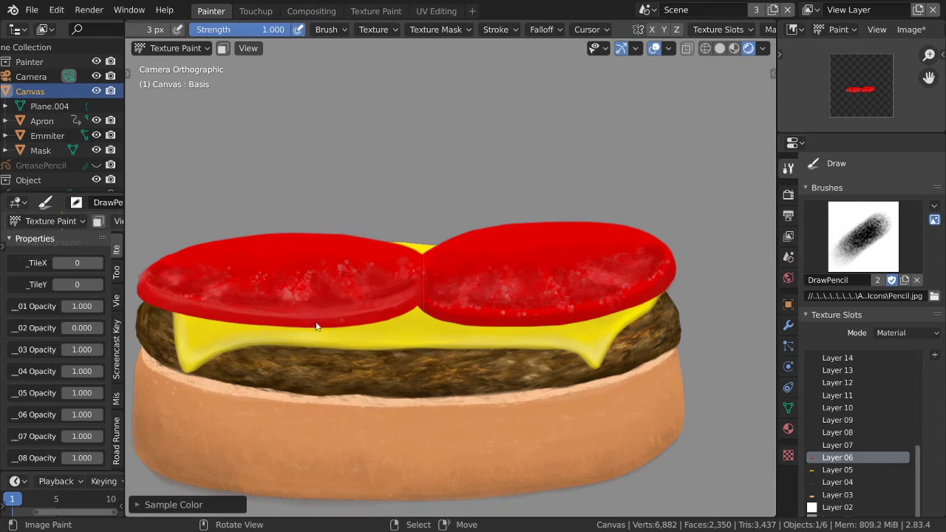
middle_click_drag(546, 316, 442, 320, "ctrl")
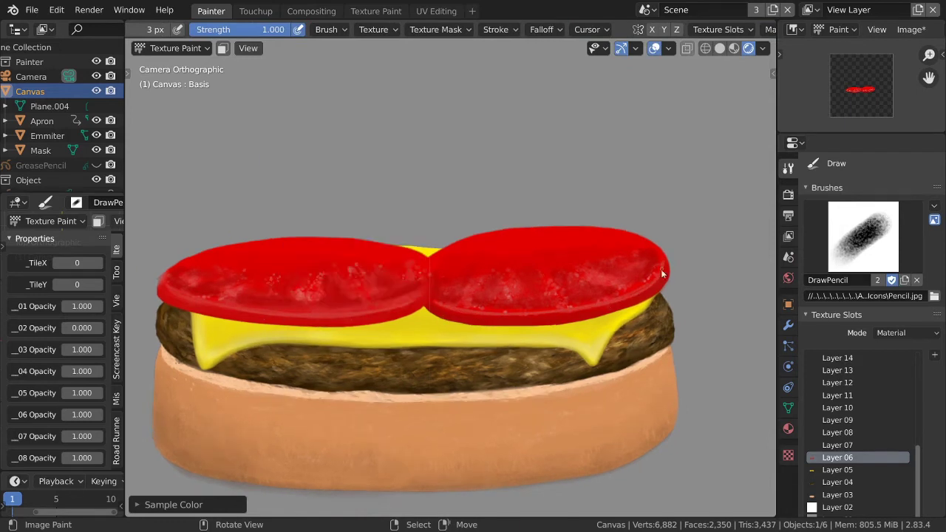
- Switch to PalleteKnife with strength 1.000 and a brush texture angle of 11.41
key("shift+space")
left_click(503, 348)
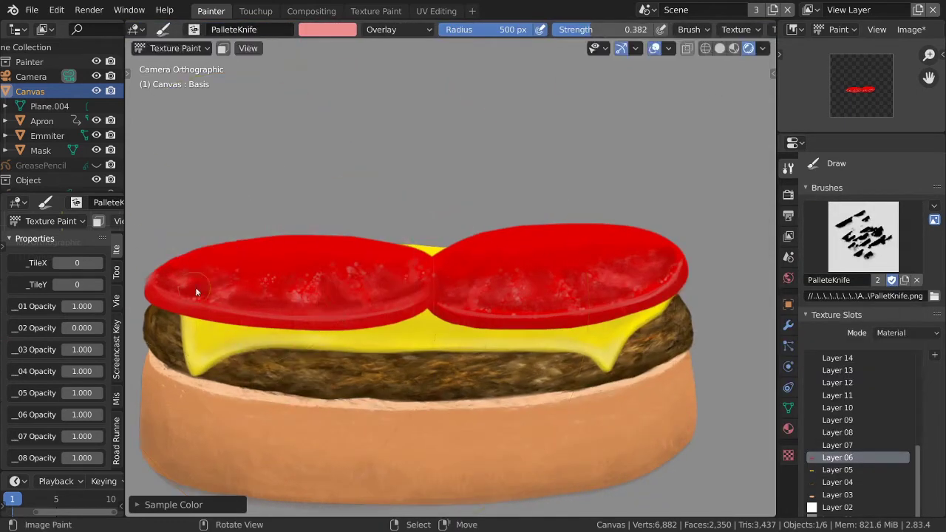
key("shift+f")
left_click(413, 287)
key("ctrl+f")
left_click(642, 278)
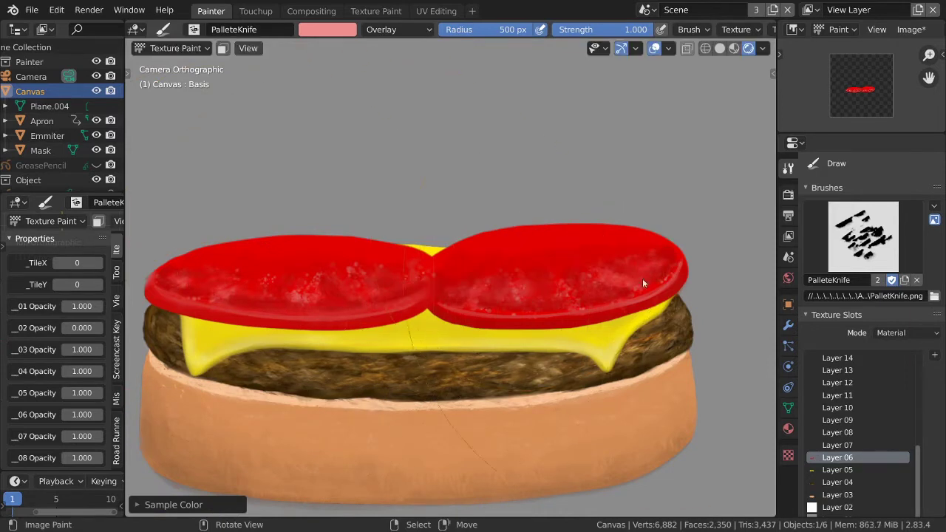
key("ctrl+f")
left_click(525, 239)
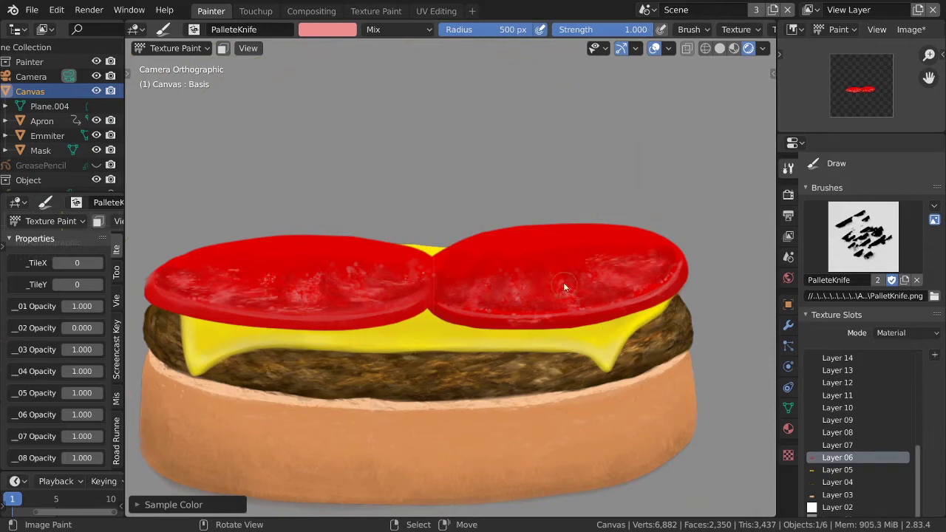
- Undo the knife strokes on the tomatoes and retry stippling pink speckles across both
key("ctrl+z")
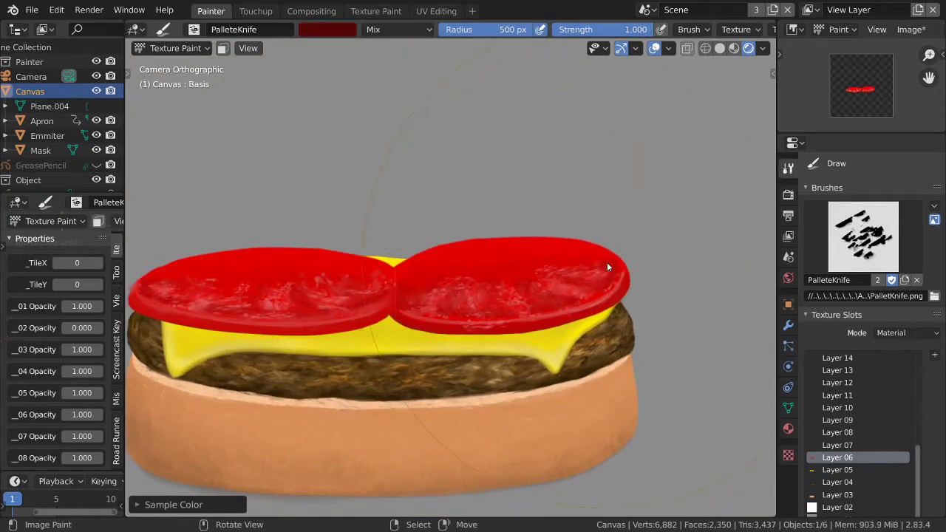
key("ctrl+z")
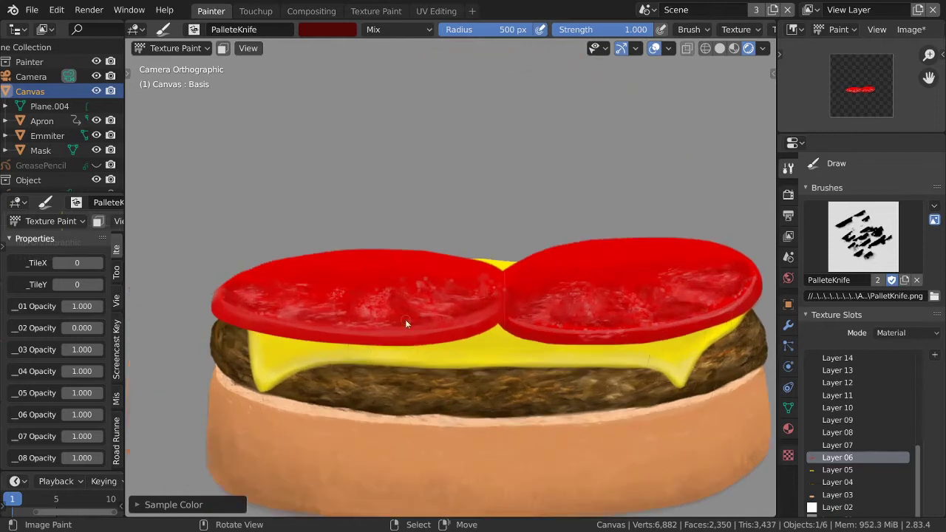
key("ctrl+z")
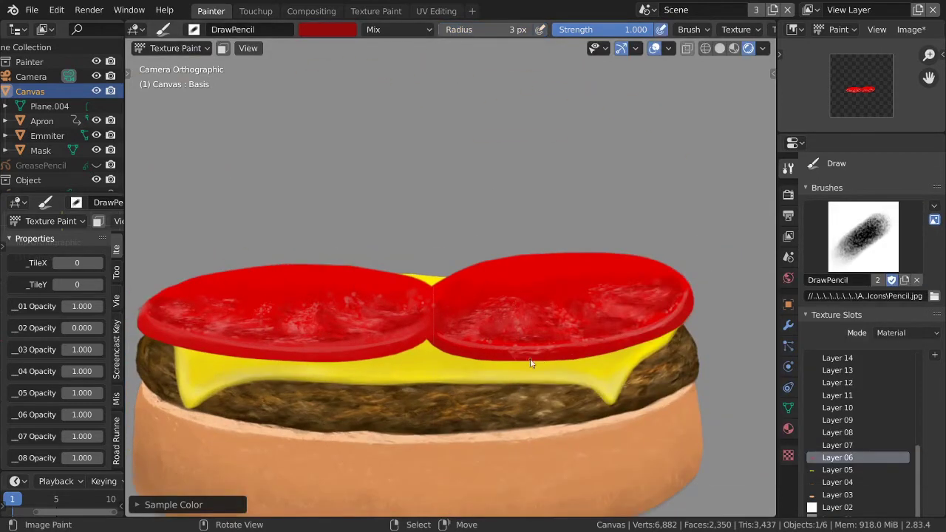
key("ctrl+z")
key("ctrl+z")
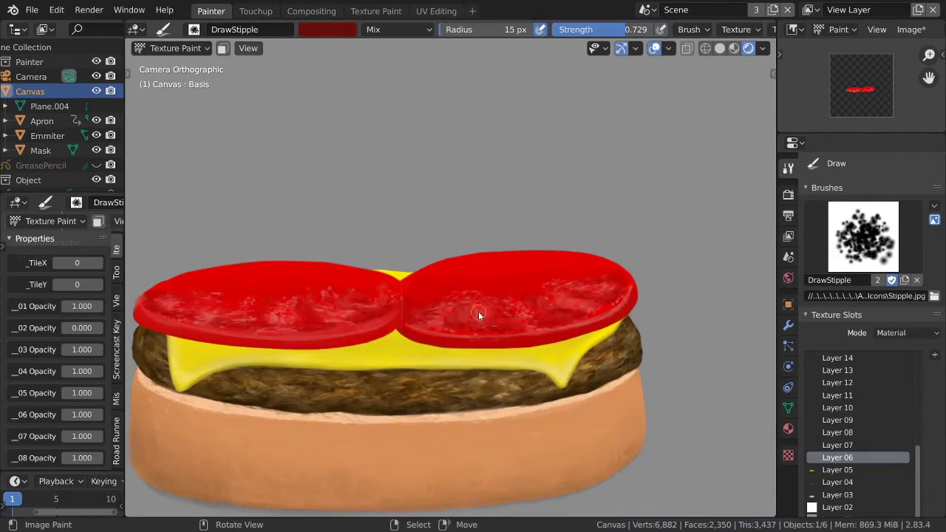
left_click_drag(251, 337, 506, 316)
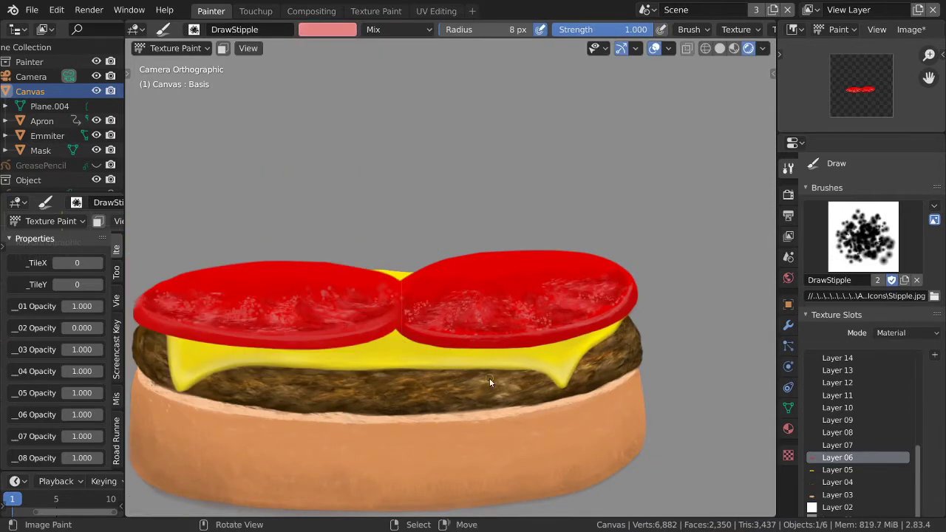
key("ctrl+z")
- Re-centre the burger in the view and switch to the SmearKnife brush
key("ctrl+f")
key("Escape")
middle_click_drag(461, 326, 254, 316, "ctrl")
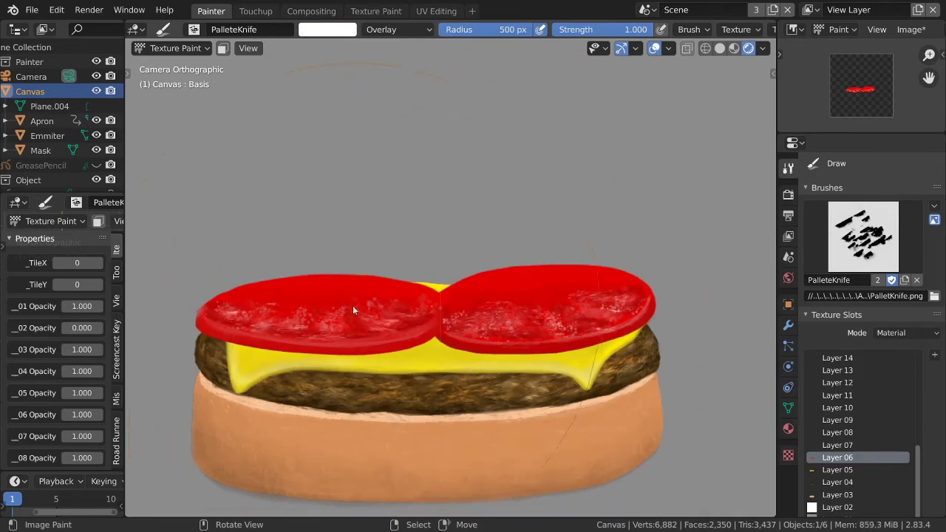
key("2")
scroll(562, 299, "up", 2)
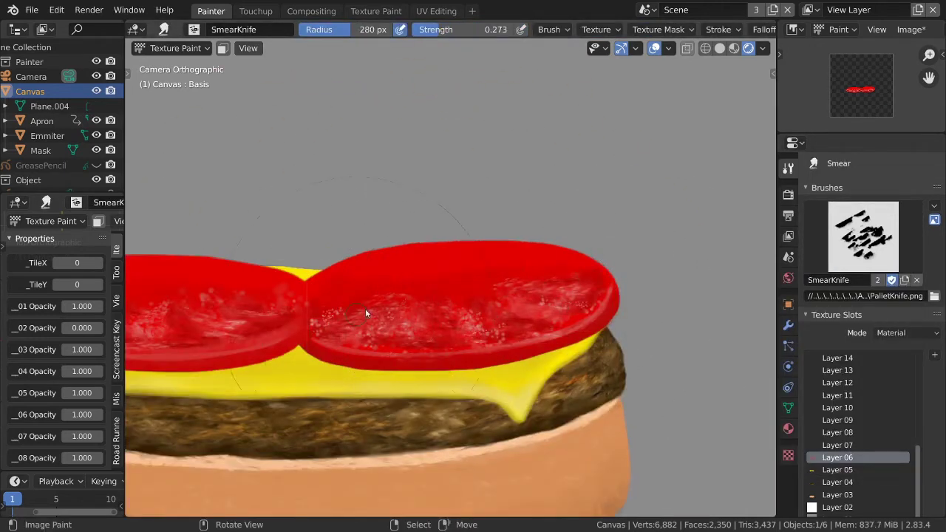
scroll(365, 313, "down", 1)
- Pick DrawPencil and set its colour to a dark red sampled from the tomato
key("shift+space")
left_click(739, 359)
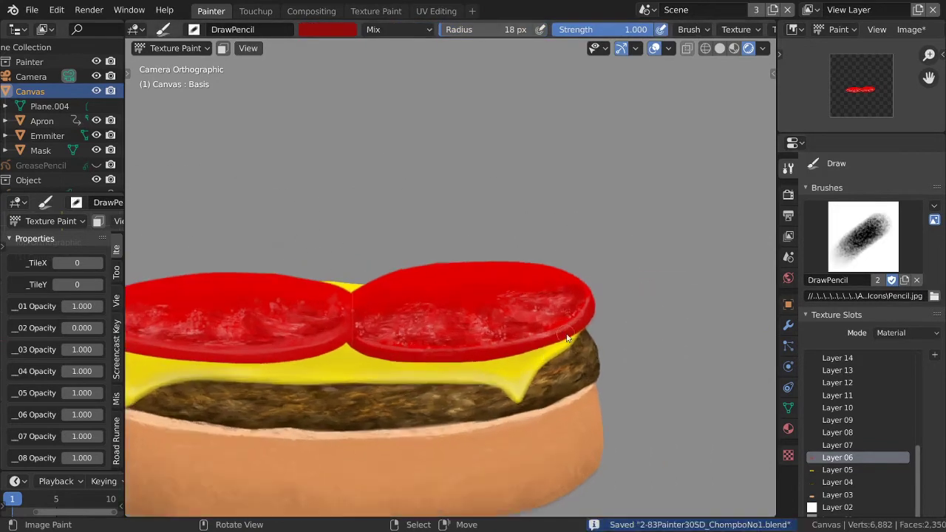
key("s")
scroll(407, 333, "up", 2)
left_click_drag(407, 76, 407, 110)
scroll(390, 319, "up", 2)
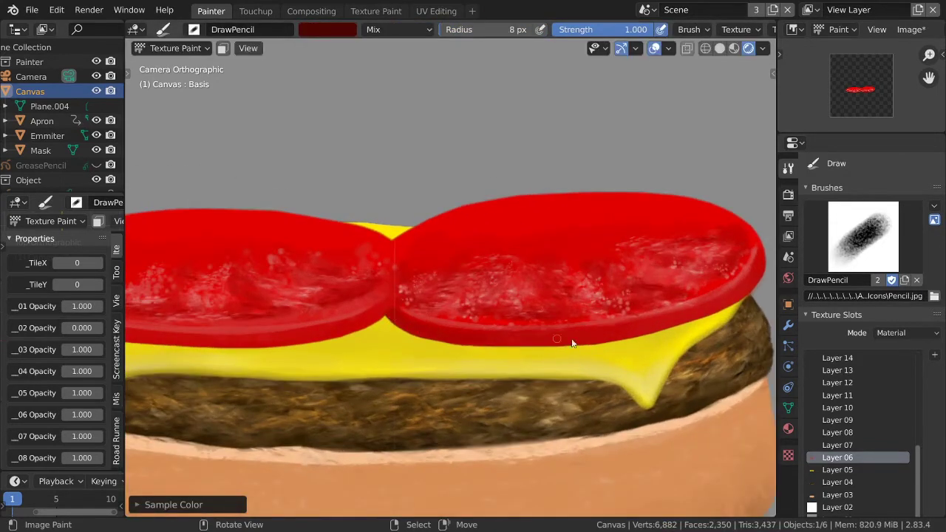
scroll(622, 262, "down", 1)
scroll(199, 298, "down", 1)
scroll(310, 348, "down", 1)
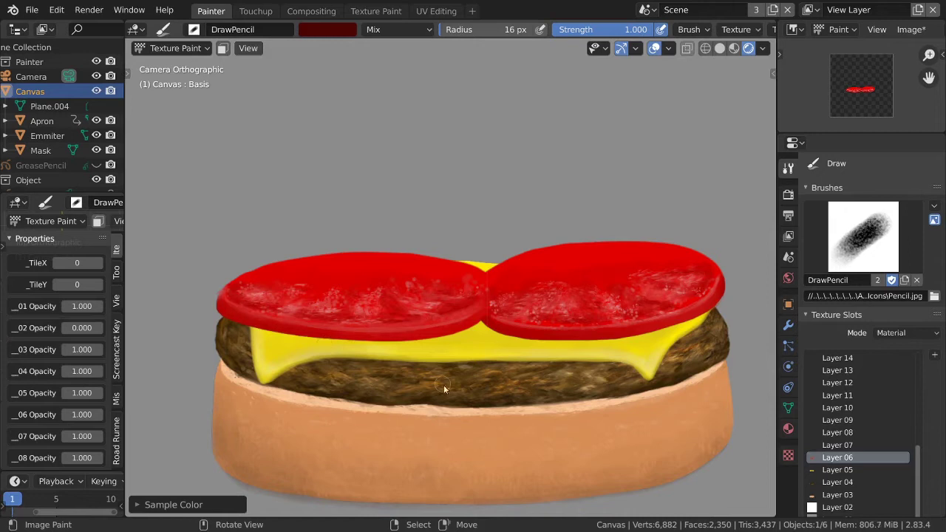
scroll(224, 283, "up", 3)
- Switch to the EraseSharp eraser brush and adjust its strength
key("shift+f")
key("Escape")
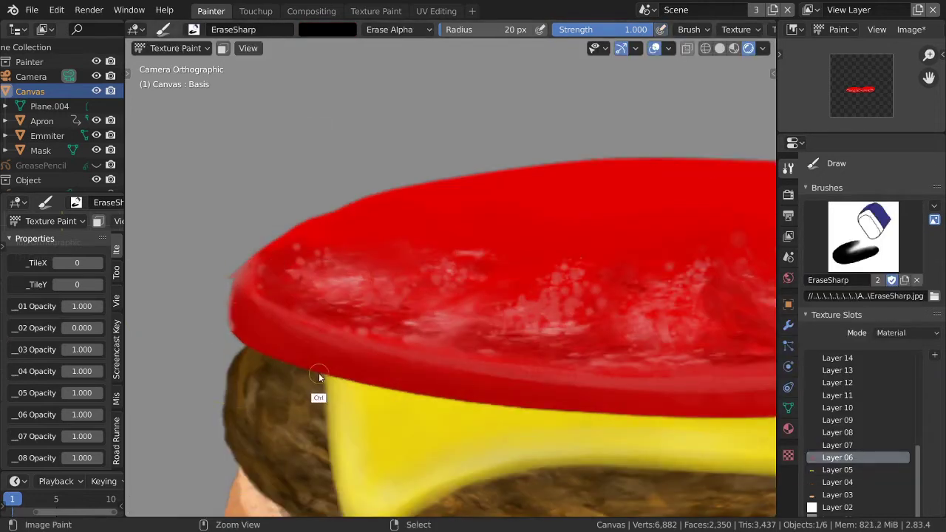
scroll(340, 333, "down", 1)
scroll(444, 339, "down", 4)
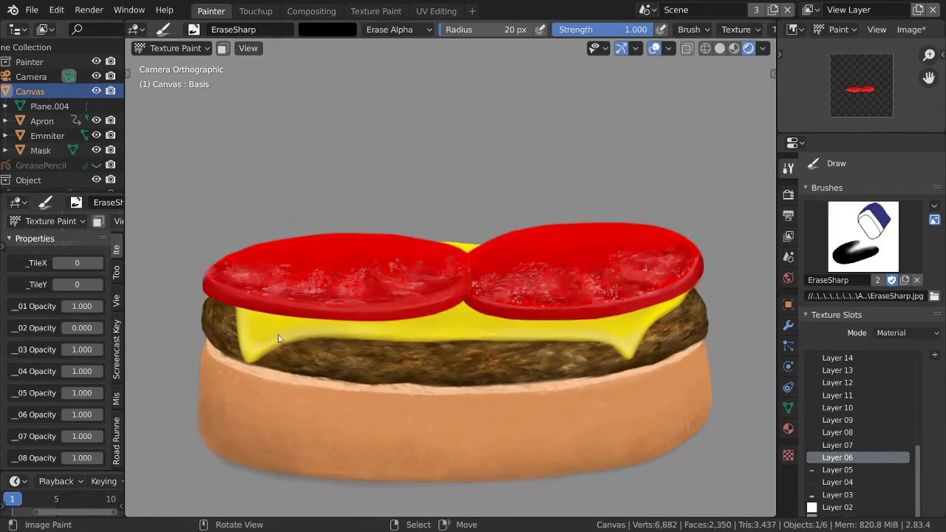
scroll(278, 338, "up", 1)
scroll(261, 271, "up", 2)
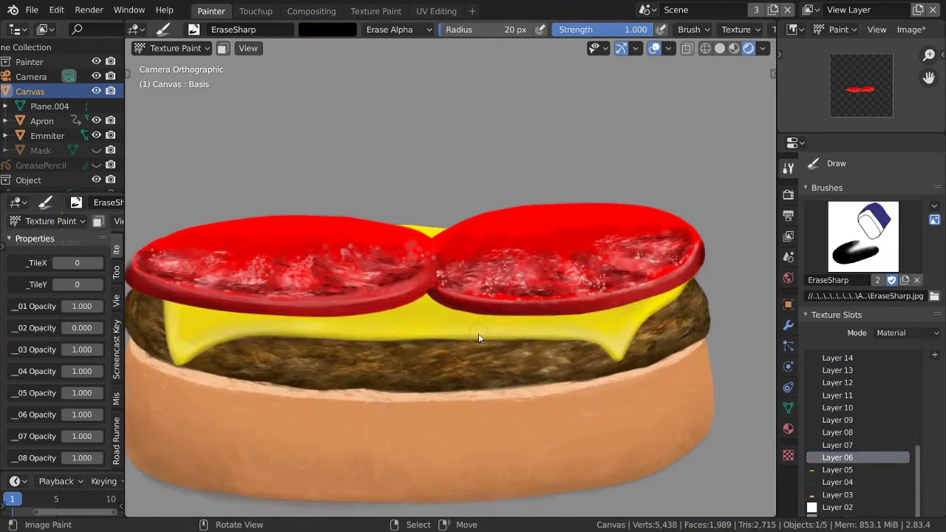
- Try out different brushes and bring the right-hand tomato into view
left_click(864, 237)
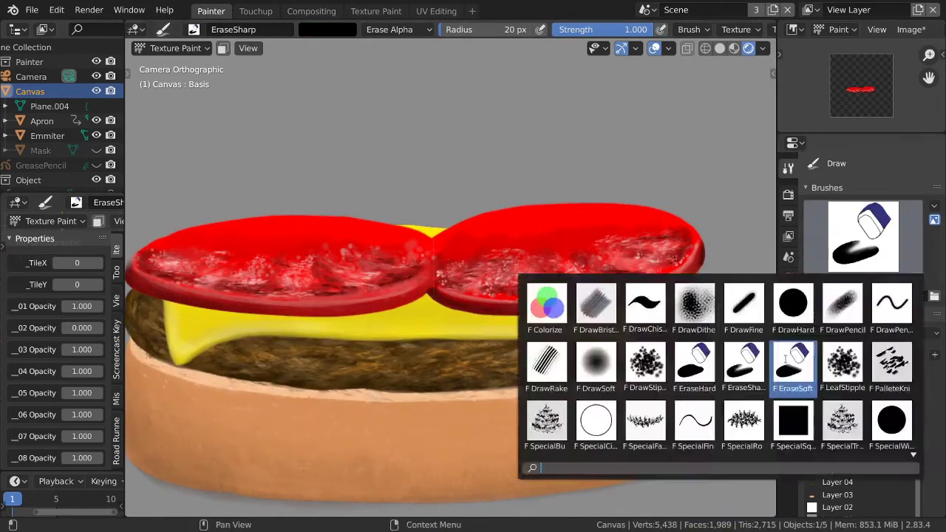
left_click(672, 306)
left_click(863, 237)
left_click(553, 306)
left_click(399, 29)
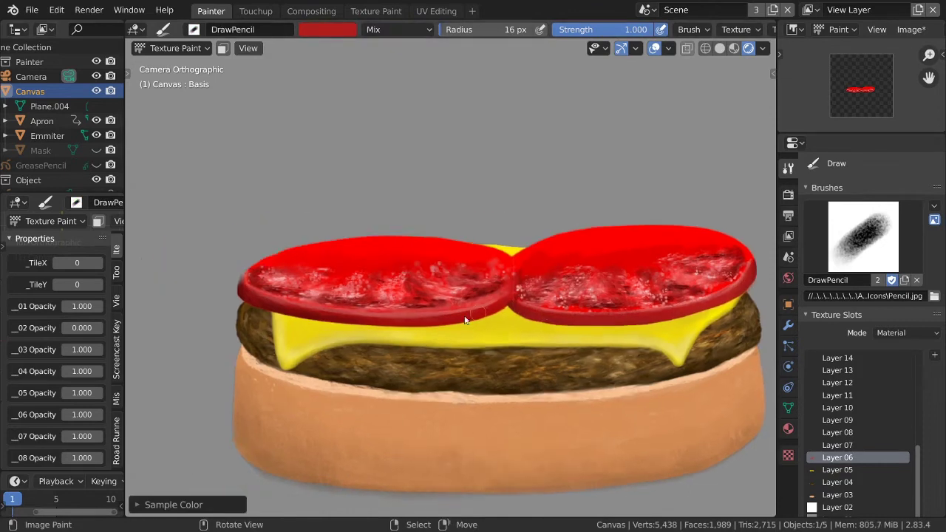
middle_click_drag(444, 293, 388, 349, "shift")
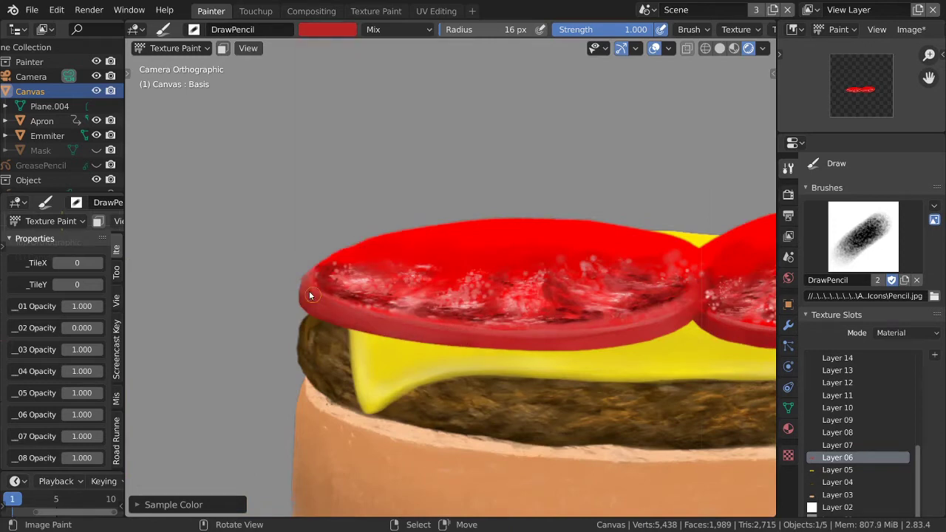
middle_click_drag(310, 295, 566, 321, "shift")
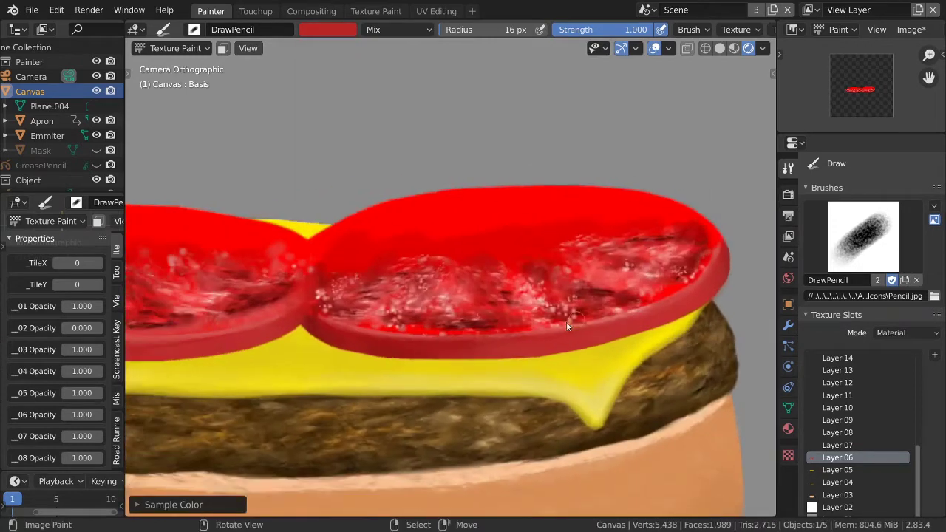
scroll(493, 313, "down", 3, "ctrl")
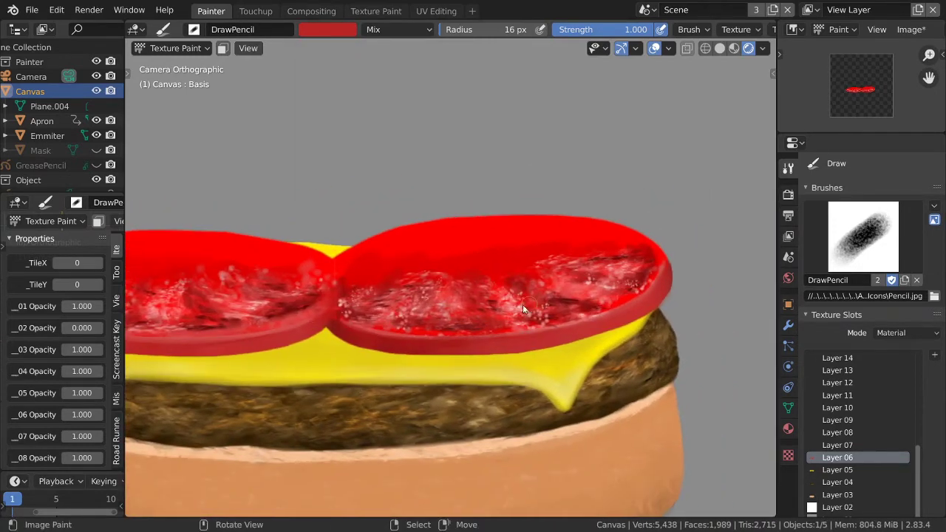
- Switch to the smear brush and rotate its texture angle
key("shift+space")
left_click(436, 382)
scroll(281, 314, "up", 1)
key("ctrl+f")
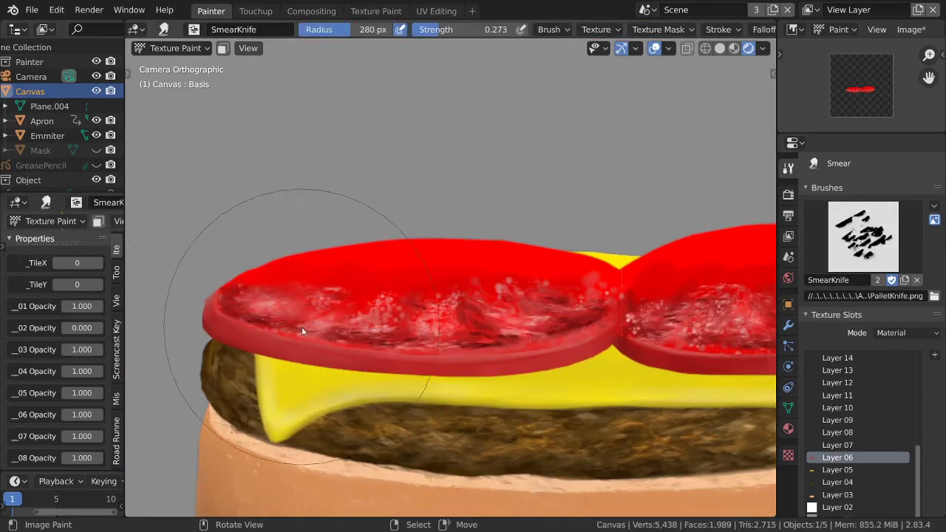
left_click(411, 255)
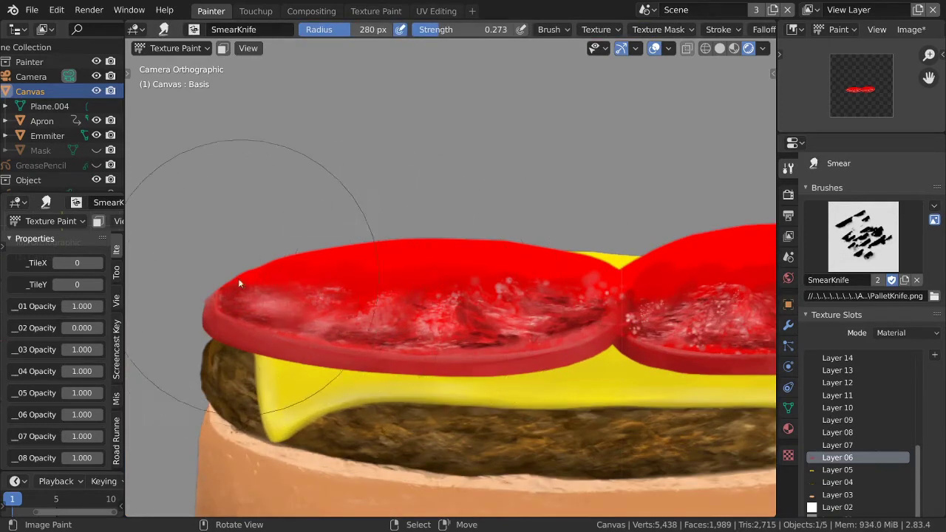
scroll(238, 281, "down", 1)
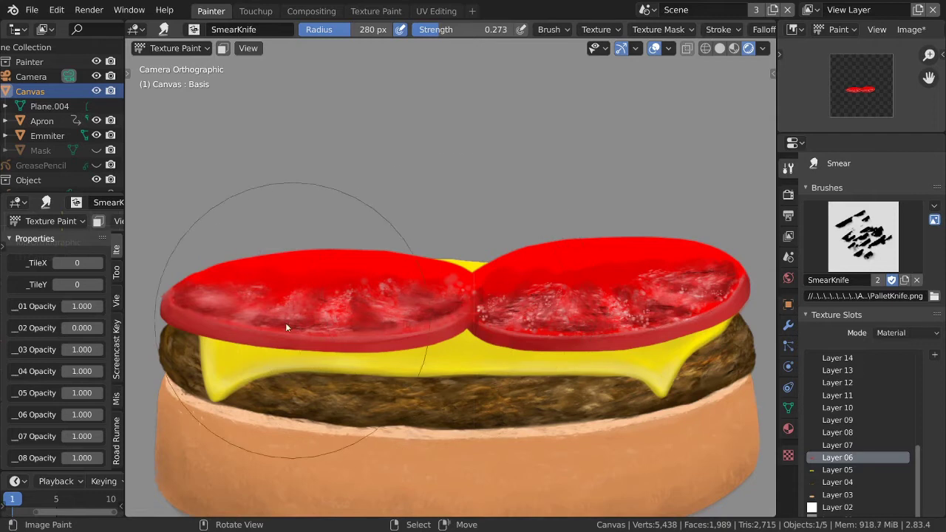
scroll(591, 378, "down", 1)
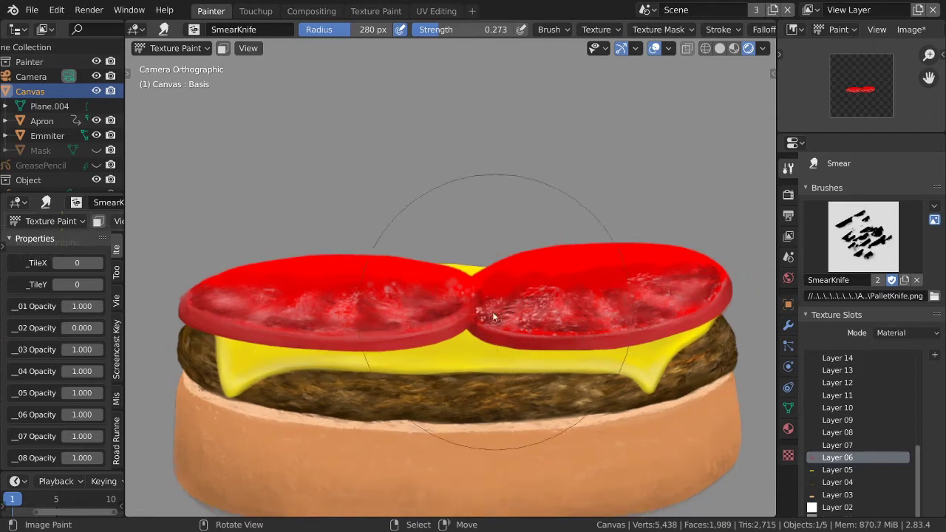
mouse_move(545, 389)
middle_mouse_down()
mouse_move(461, 325)
mouse_move(490, 266)
middle_mouse_up()
- Return to the pencil and adjust the dark red brush colour sampled from the tomato
key("s")
left_click(327, 29)
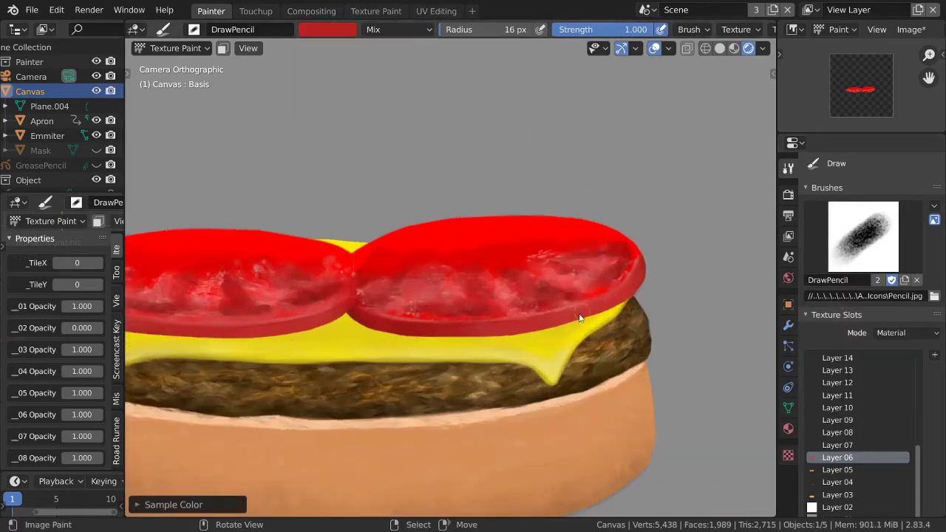
middle_click_drag(444, 311, 414, 222)
left_click(327, 29)
scroll(413, 222, "up", 5)
scroll(473, 311, "down", 2)
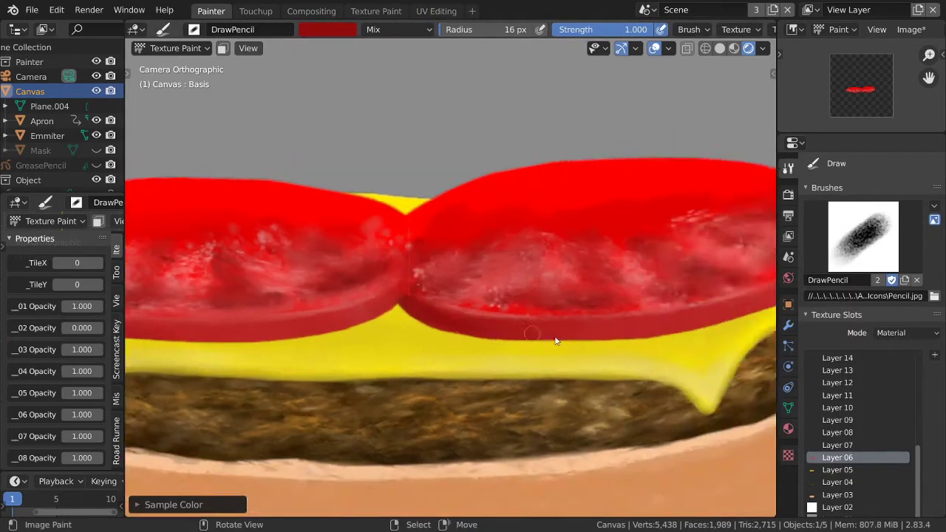
scroll(502, 325, "down", 2)
scroll(527, 342, "down", 2)
- Switch to PalleteKnife and set its brush strength to 0.430
key("shift+f")
left_click(532, 325)
scroll(566, 327, "up", 2)
scroll(607, 303, "up", 2)
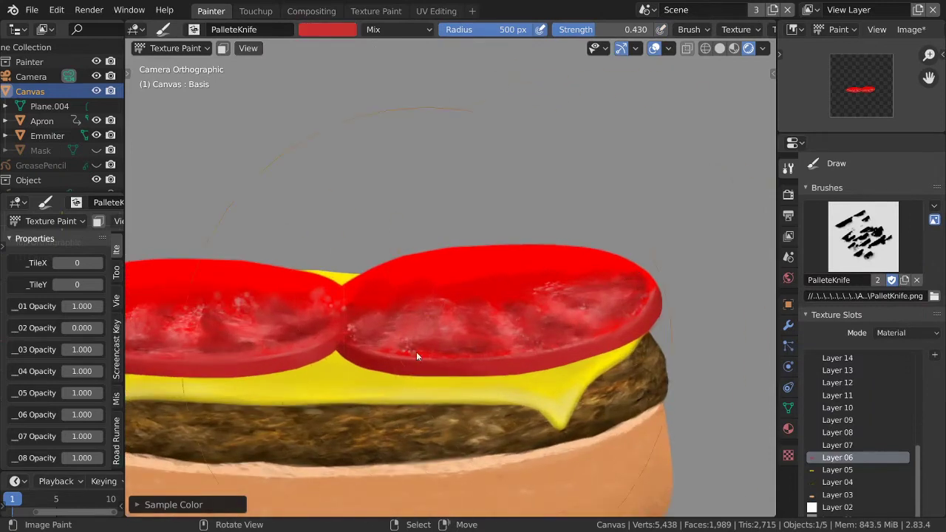
mouse_move(419, 345)
middle_mouse_down()
mouse_move(700, 292)
mouse_move(410, 333)
middle_mouse_up()
scroll(409, 333, "down", 2)
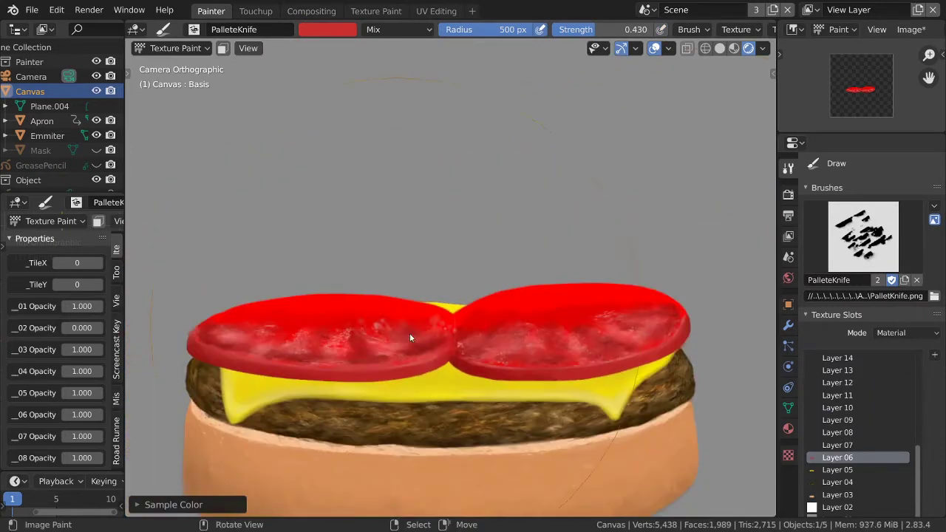
- Set the PalleteKnife blend mode to Overlay and frame both tomato slices
left_click(399, 30)
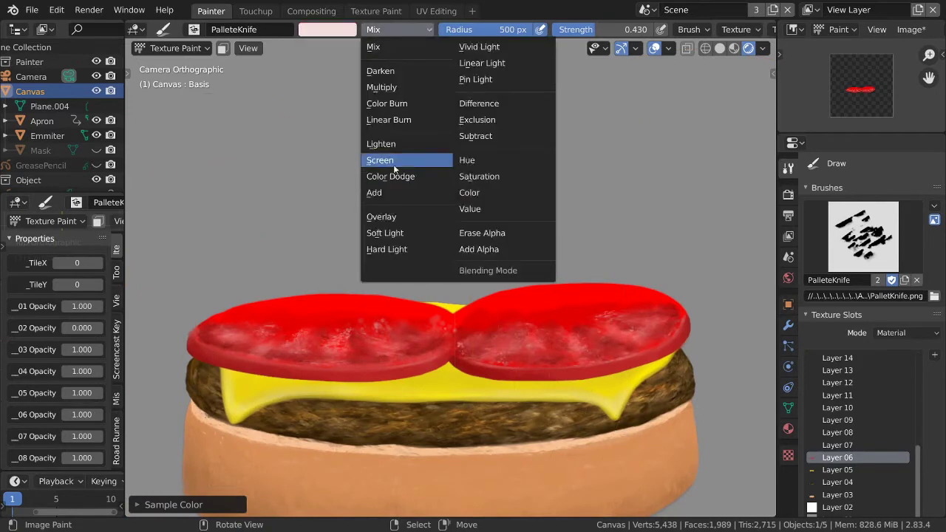
left_click(382, 215)
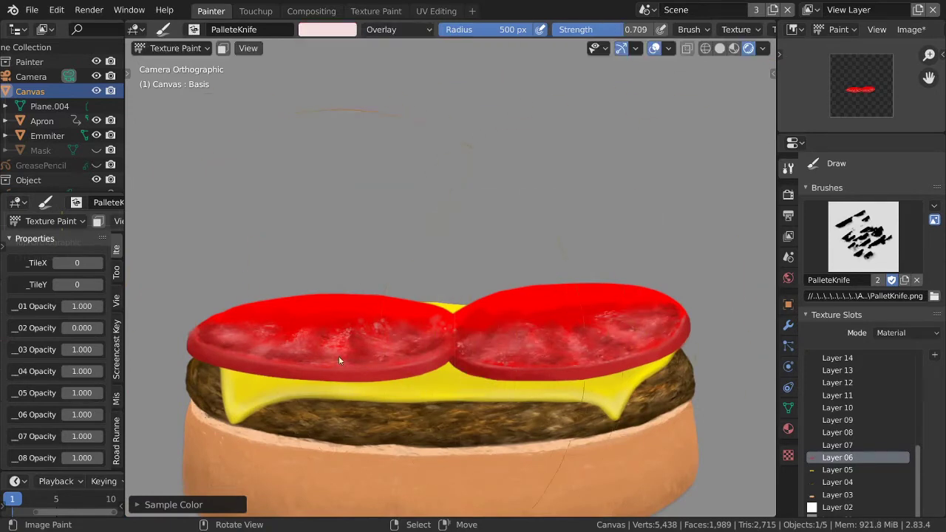
scroll(584, 384, "up", 1)
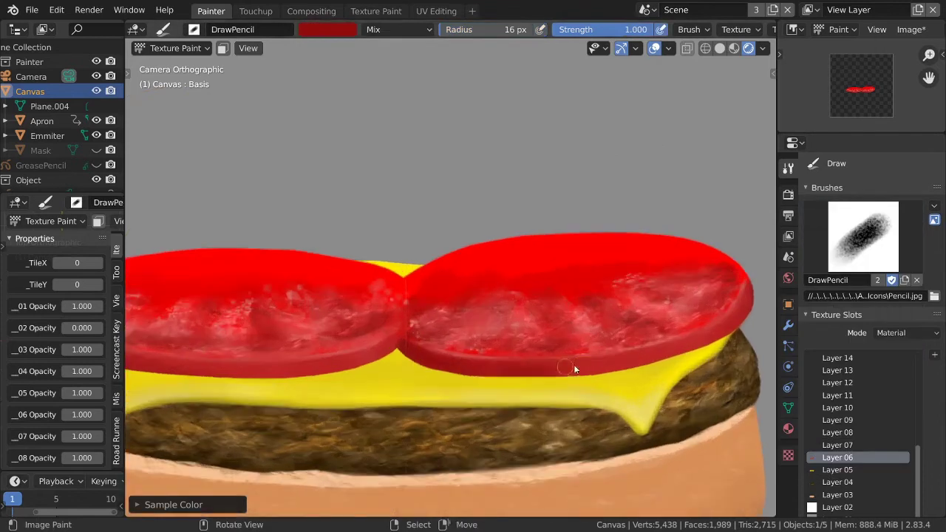
scroll(574, 365, "up", 2)
middle_click_drag(573, 364, 600, 369, "shift")
scroll(600, 369, "down", 1)
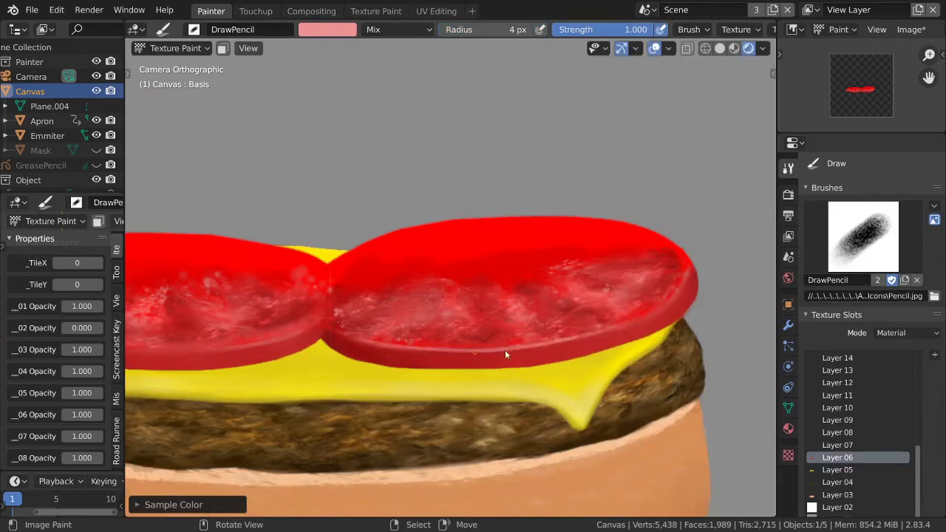
scroll(505, 349, "down", 2)
mouse_move(500, 389)
middle_mouse_down()
mouse_move(216, 309)
mouse_move(704, 281)
middle_mouse_up()
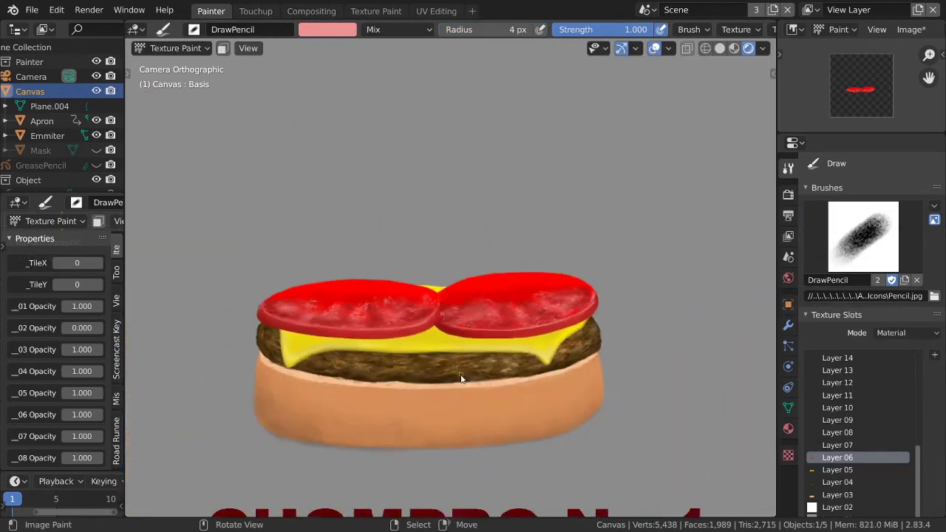
- Reset to the full camera framing, save the file, and switch to Object Mode
key("Home")
key("ctrl+s")
key("ctrl+Tab")
left_click(334, 333)
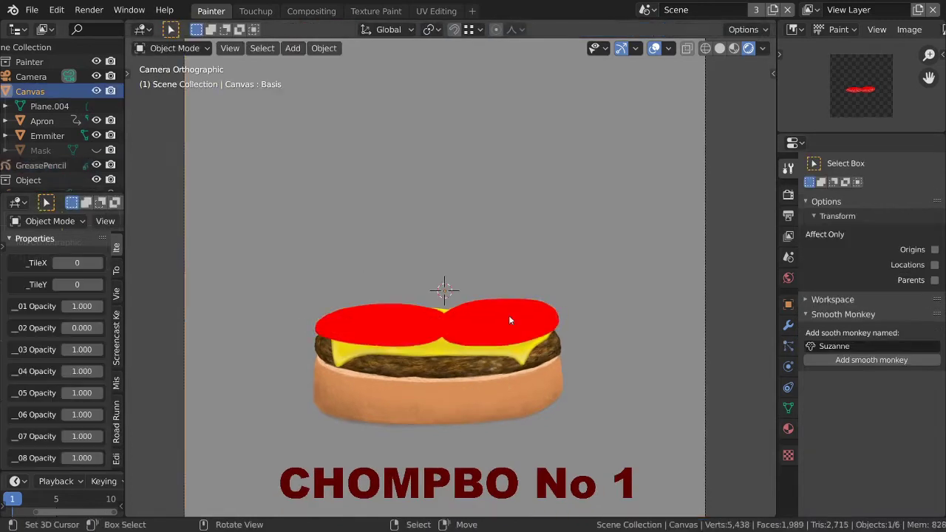
- Edit the GreasePencil layers in the Layer list and save the file
left_click(712, 29)
left_click(767, 76)
left_click(767, 120)
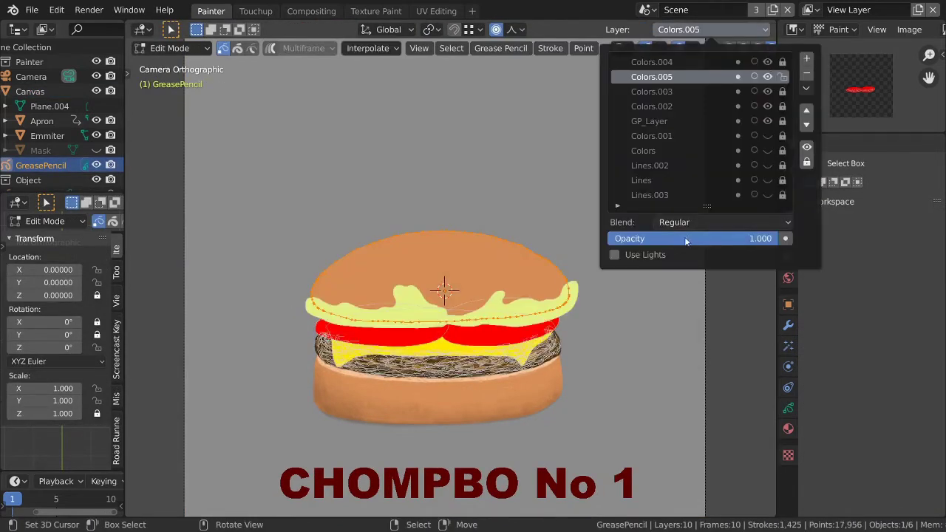
key("ctrl+z")
key("ctrl+z")
key("ctrl+shift+z")
key("ctrl+s")
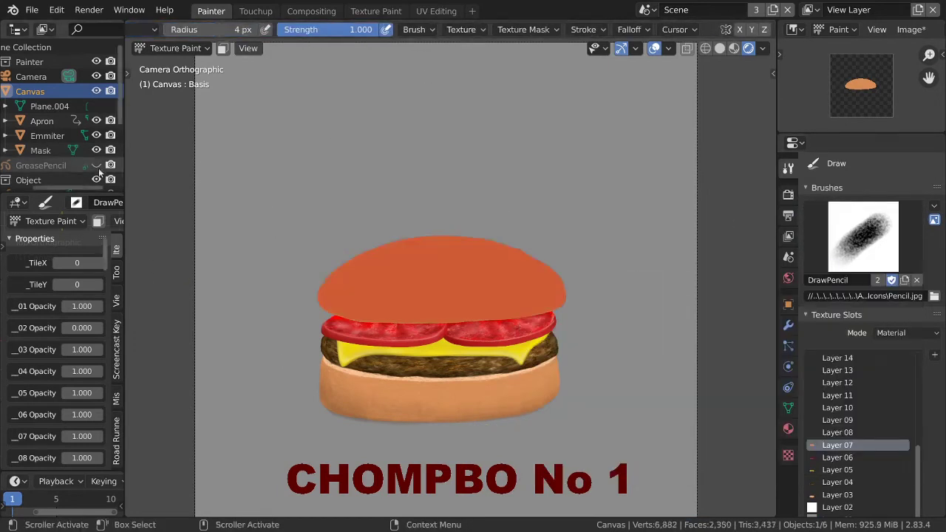
- Sample the bun colour and lay broad paint strokes over the top bun
key("s")
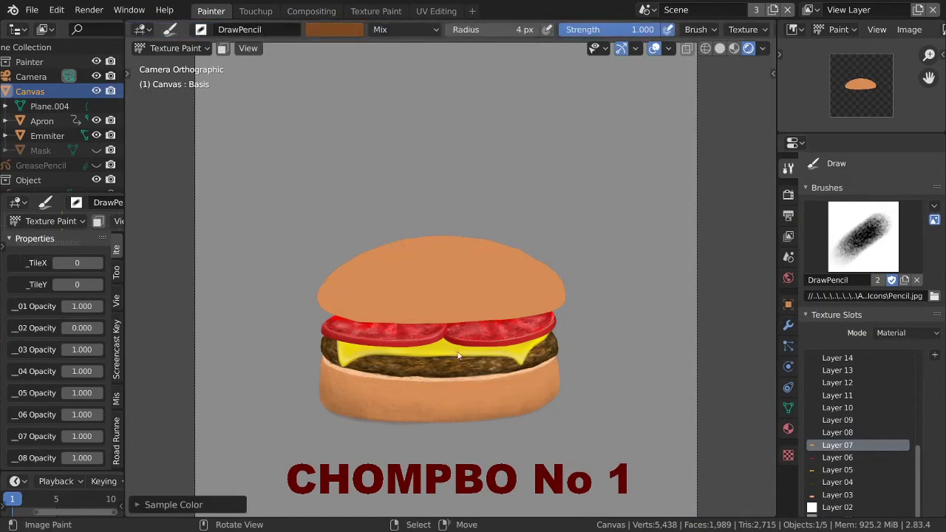
scroll(495, 273, "up", 1)
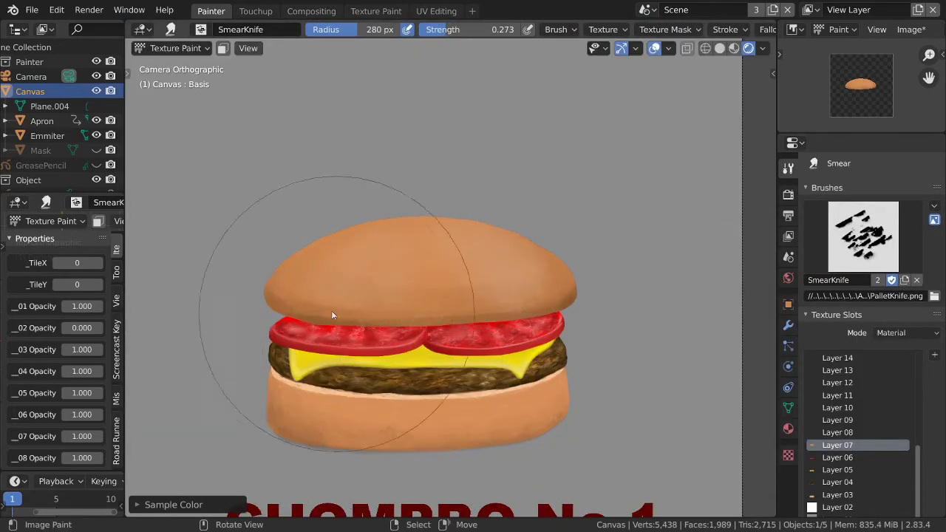
left_click(302, 292)
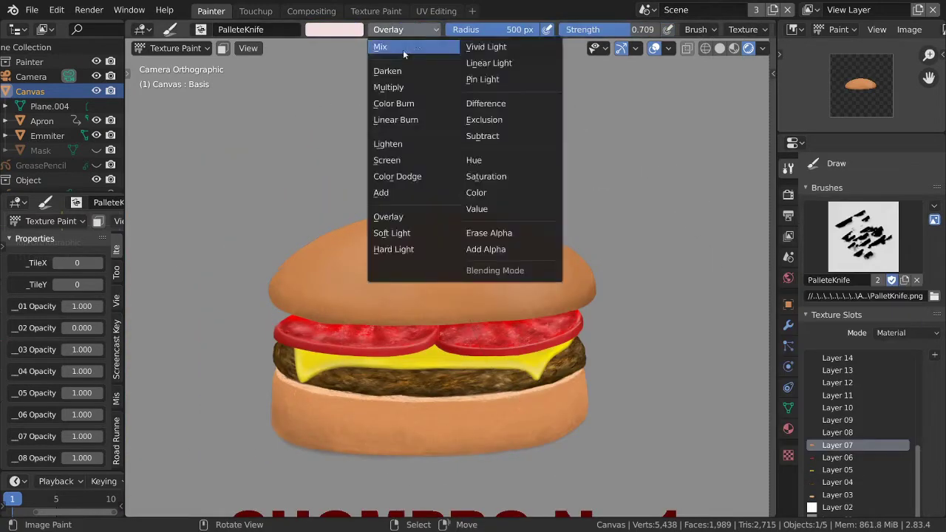
left_click_drag(385, 272, 394, 248)
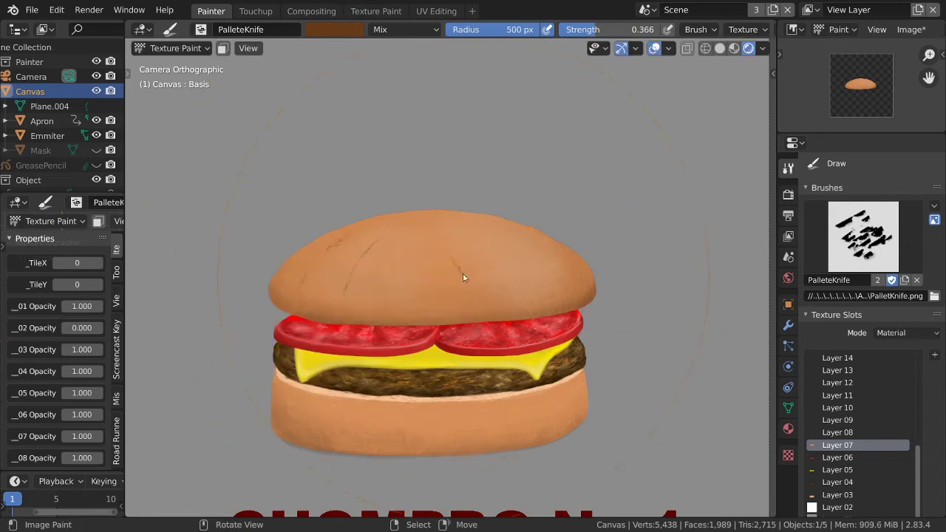
- Smooth the top bun's streaks with the smear brush, then lighten the dark streak with sampled peach
key("2")
key("f")
key("Escape")
left_click_drag(471, 283, 561, 293)
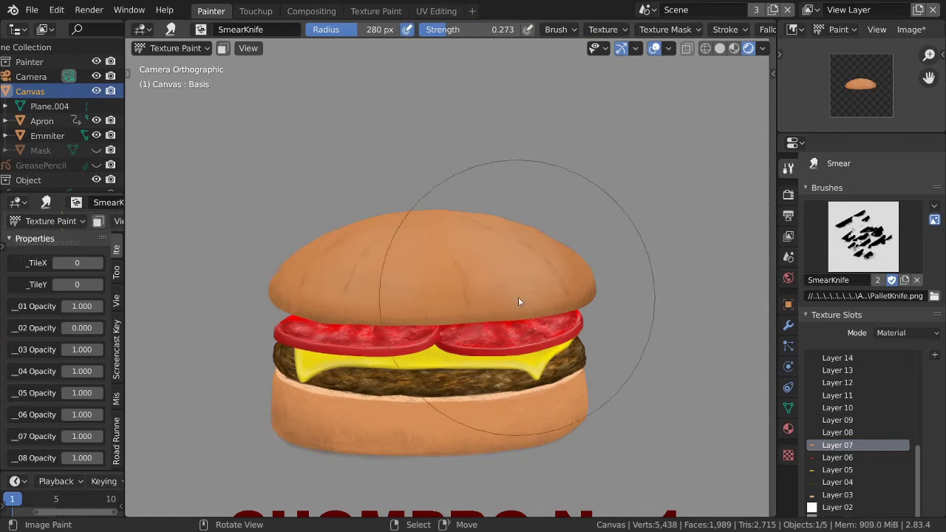
key("d")
key("s")
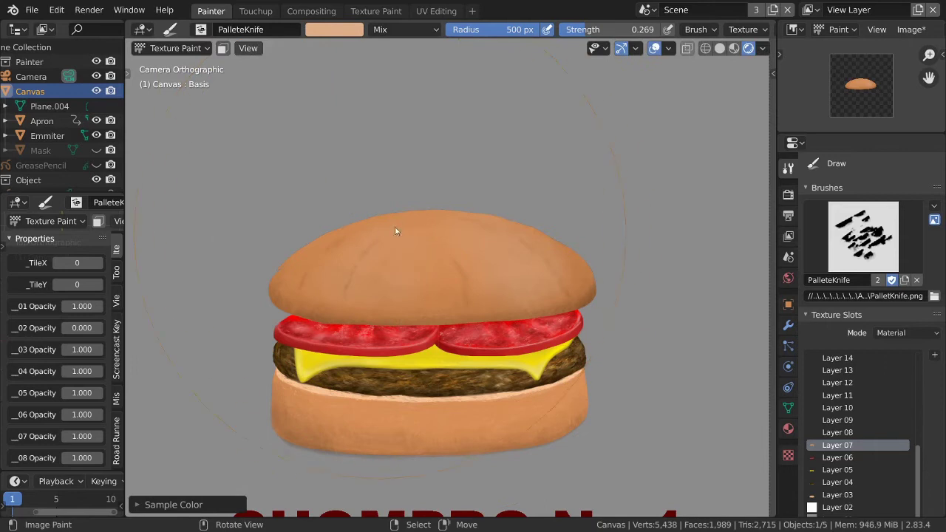
left_click_drag(364, 232, 425, 297)
- Set up faint brown Multiply and white Overlay brushes at strength 0.123 and brighten the bun top
key("shift+f")
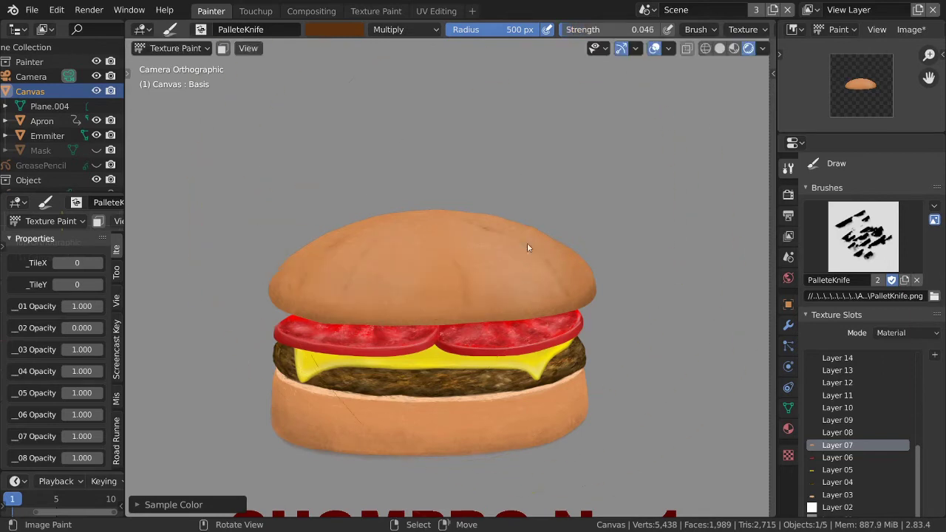
key("ctrl+f")
left_click(420, 214)
key("ctrl+f")
left_click(391, 225)
key("shift+f")
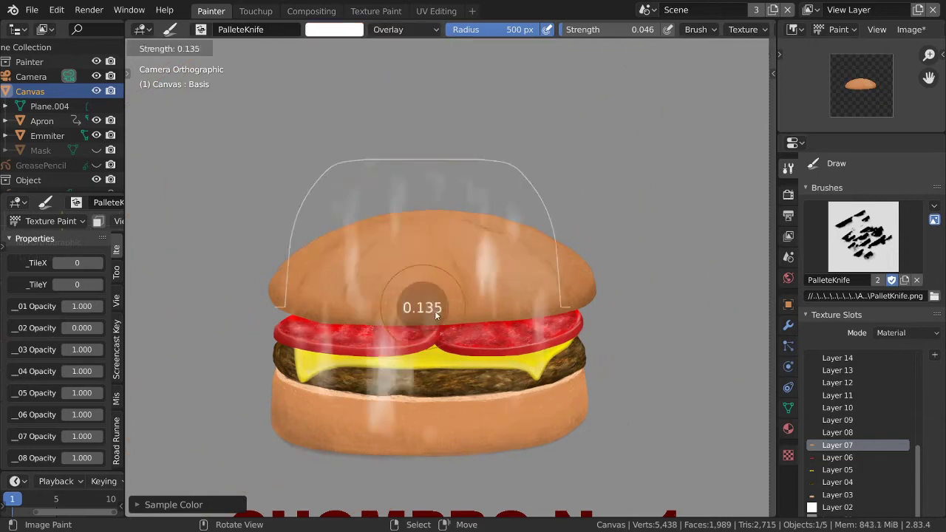
left_click(399, 251)
key("ctrl+f")
left_click(354, 172)
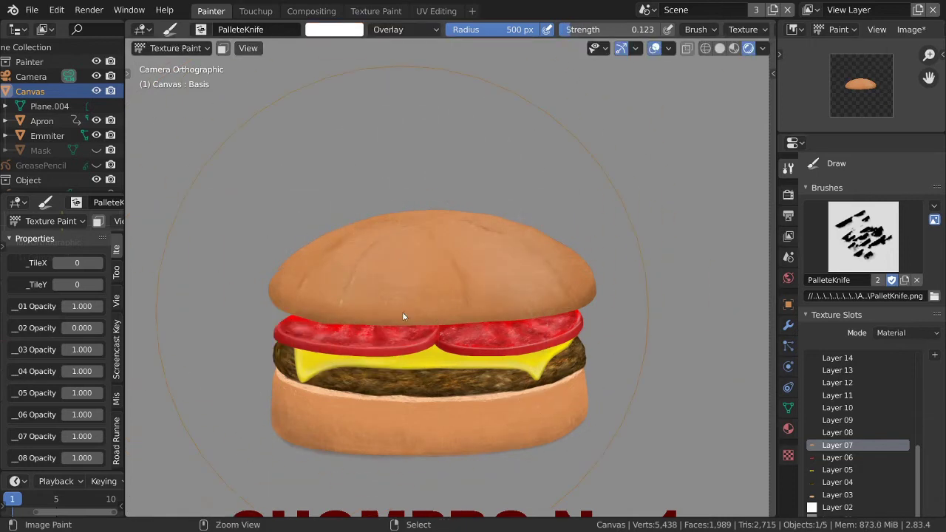
left_click_drag(438, 250, 516, 243)
- Return to ordinary draw paint, sample the bun colour, and dab it onto the top bun on Layer 08
key("shift+space")
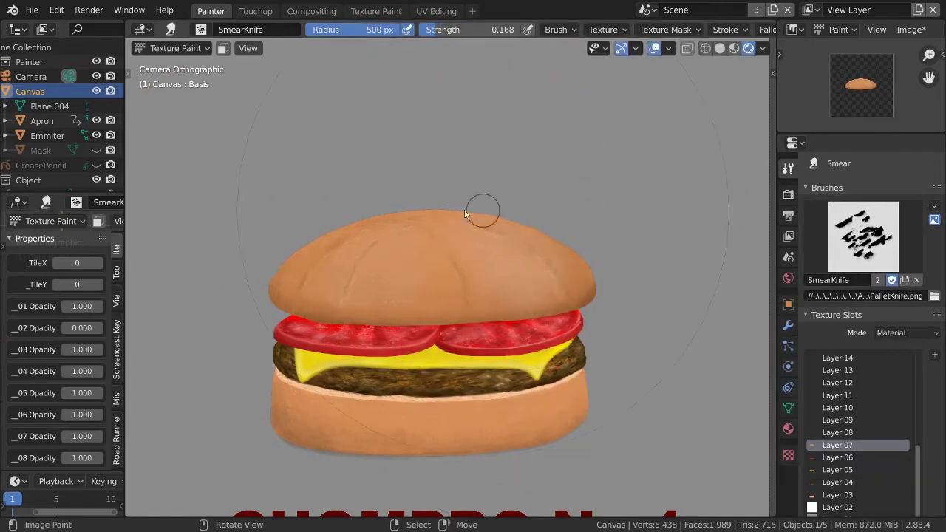
scroll(285, 288, "down", 2)
key("shift+space")
left_click(385, 262)
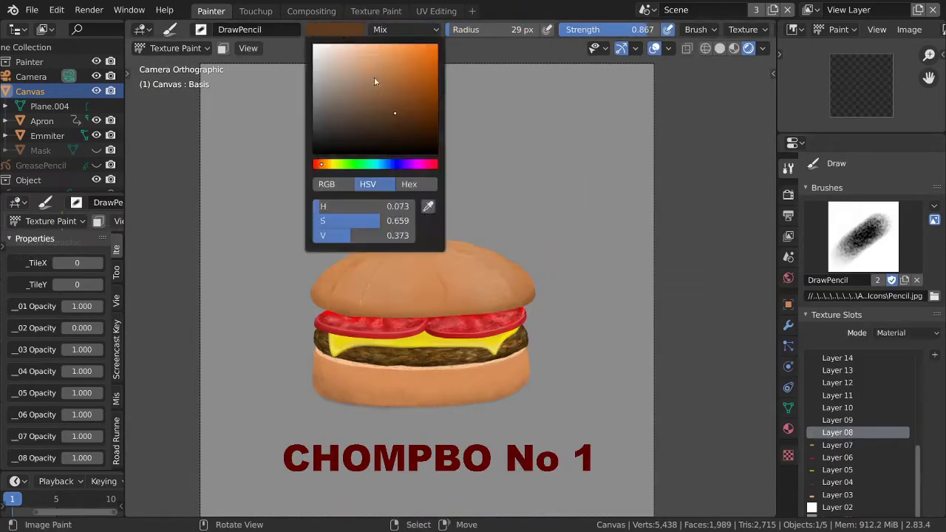
key("s")
key("shift+space")
left_click(437, 273)
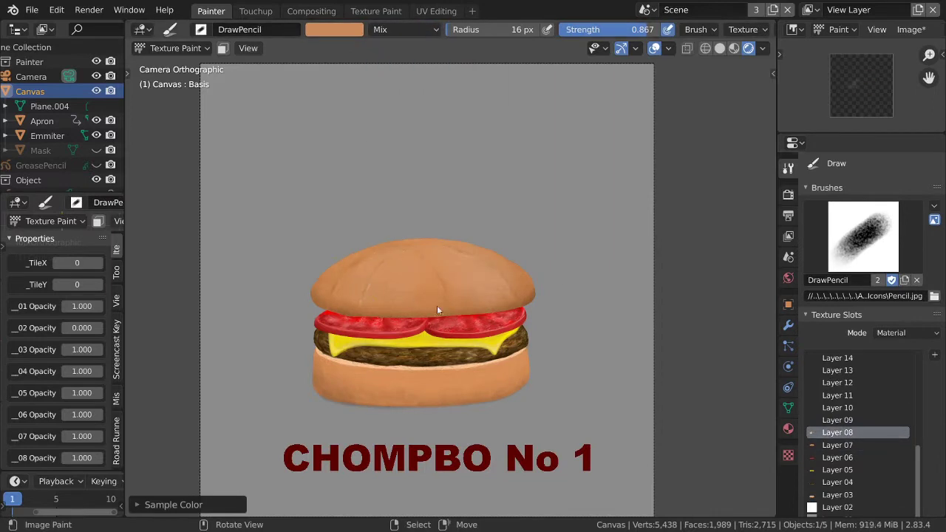
scroll(384, 257, "up", 2)
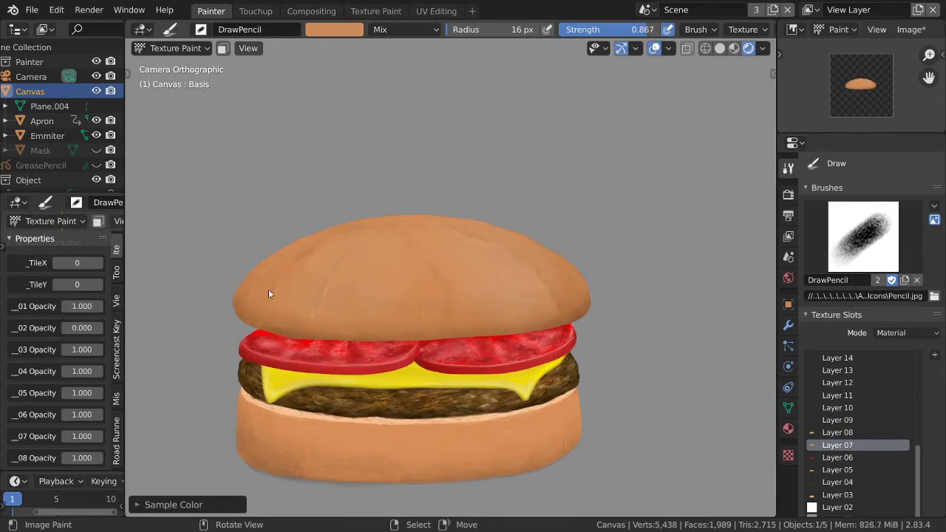
key("n")
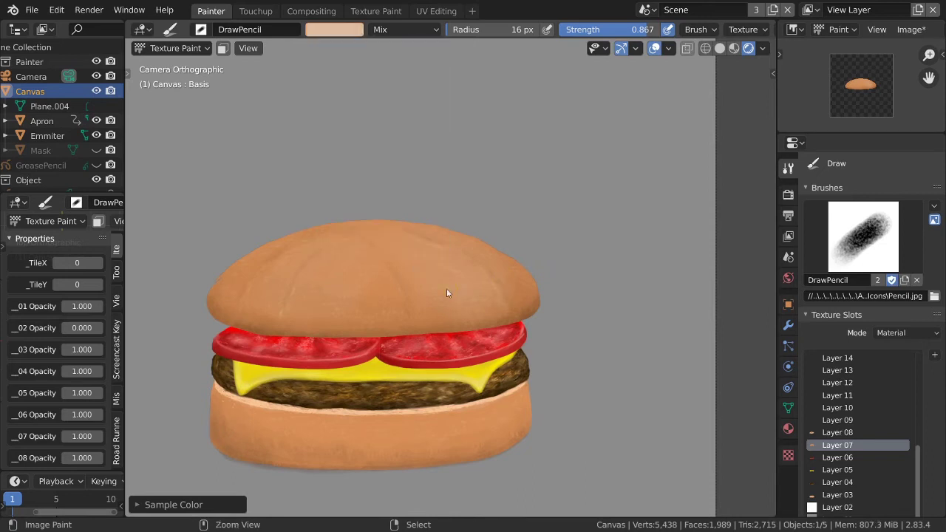
scroll(446, 288, "down", 1)
scroll(59, 369, "down", 5)
left_click(410, 278)
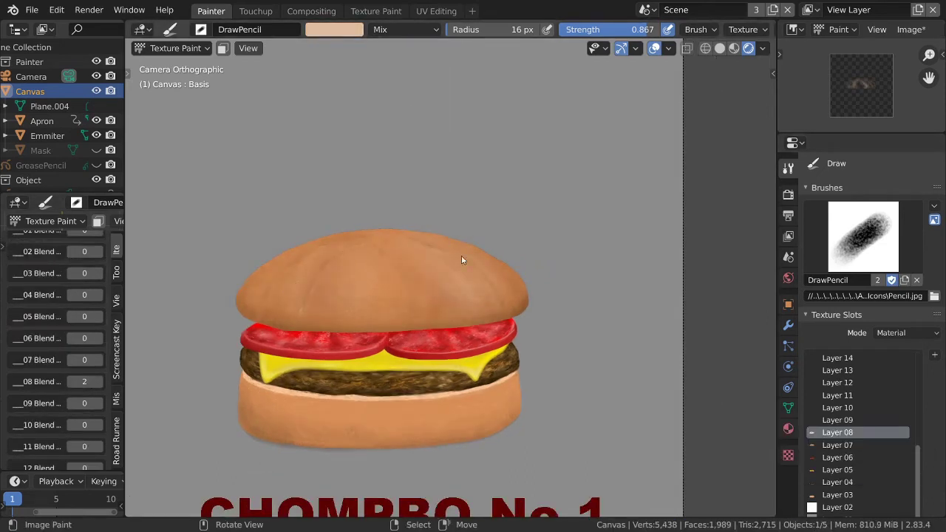
- Switch to Layer 07 with ordinary draw paint and save the painted image
key("Down")
key("2")
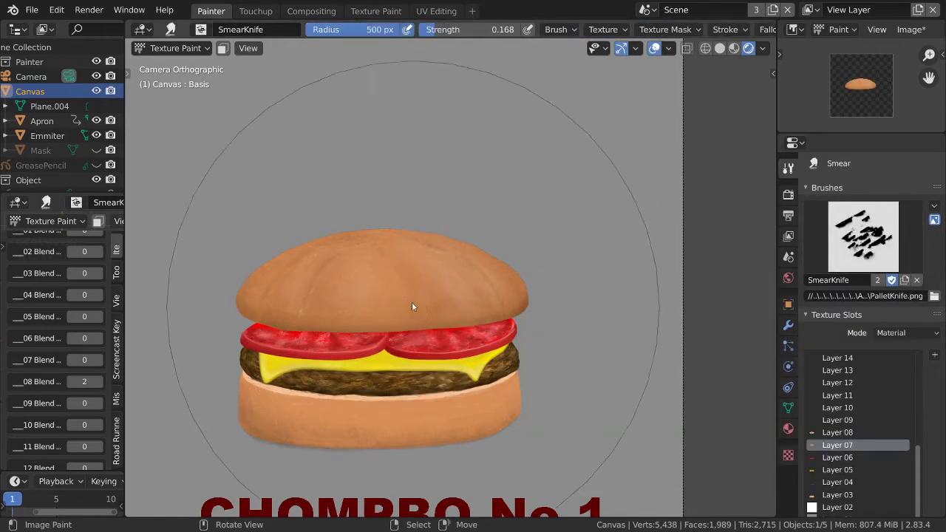
key("shift+space")
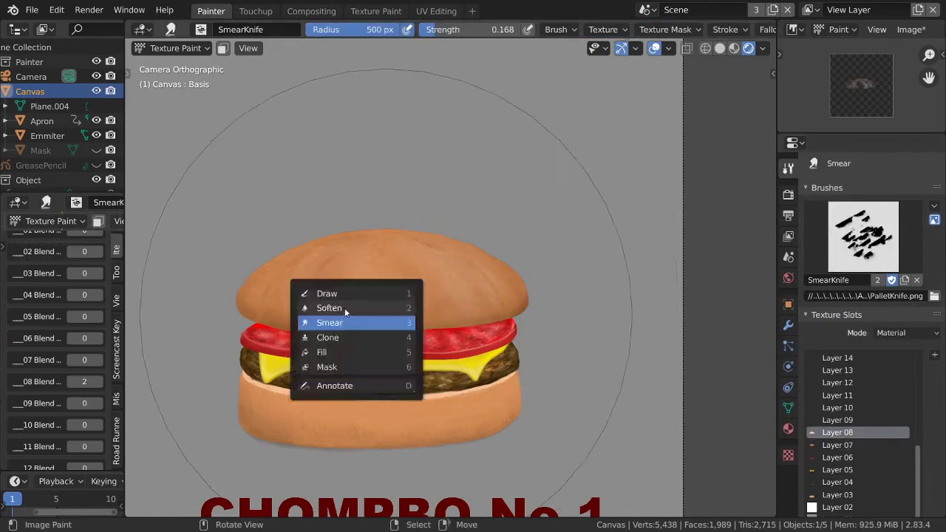
left_click(340, 290)
key("q")
left_click(437, 318)
- Set the brush to a 16 px radius with lower strength and the Erase blend mode
key("f")
left_click(390, 299)
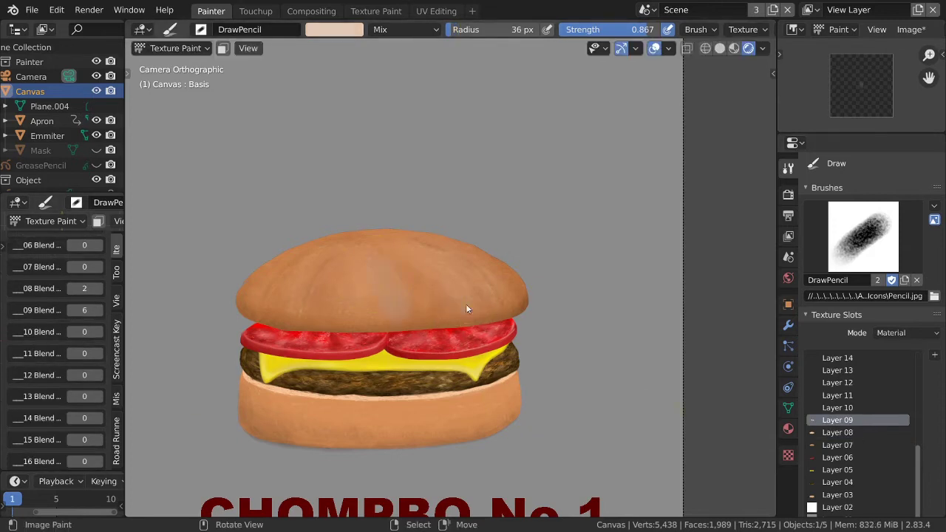
key("shift+f")
left_click(464, 275)
key("f")
left_click(481, 298)
left_click(379, 29)
left_click(490, 232)
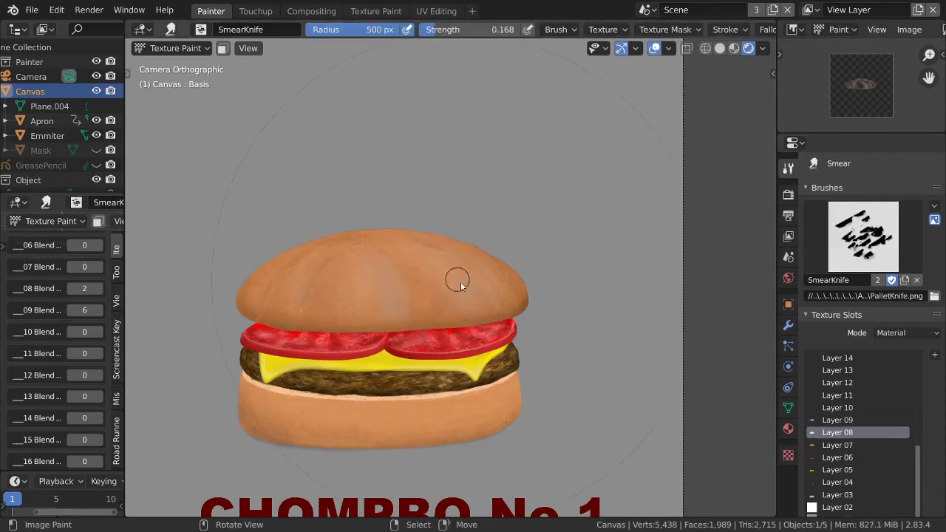
- Use the erasing pencil on Layer 09 at strength 0.471 and save the file
key("ctrl+z")
key("ctrl+z")
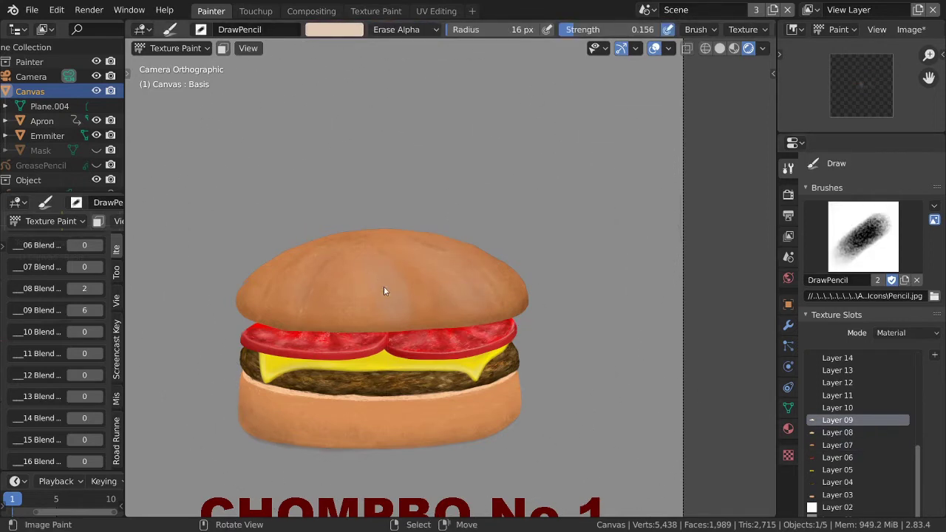
key("ctrl+s")
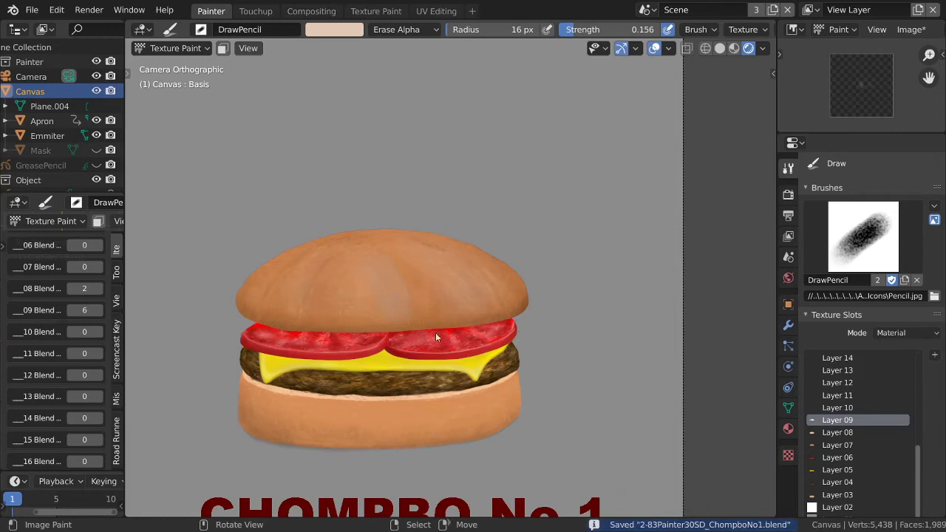
key("ctrl+shift+z")
key("ctrl+z")
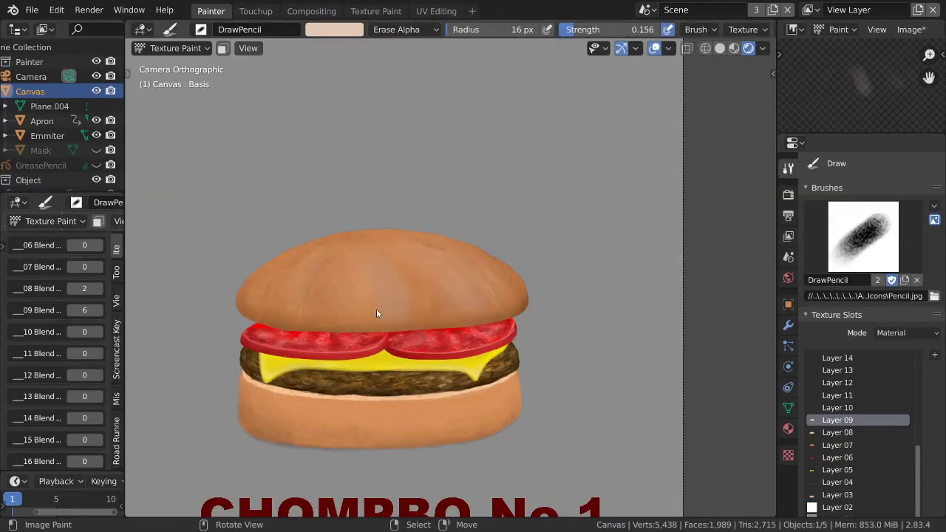
key("ctrl+s")
key("shift+f")
left_click(376, 278)
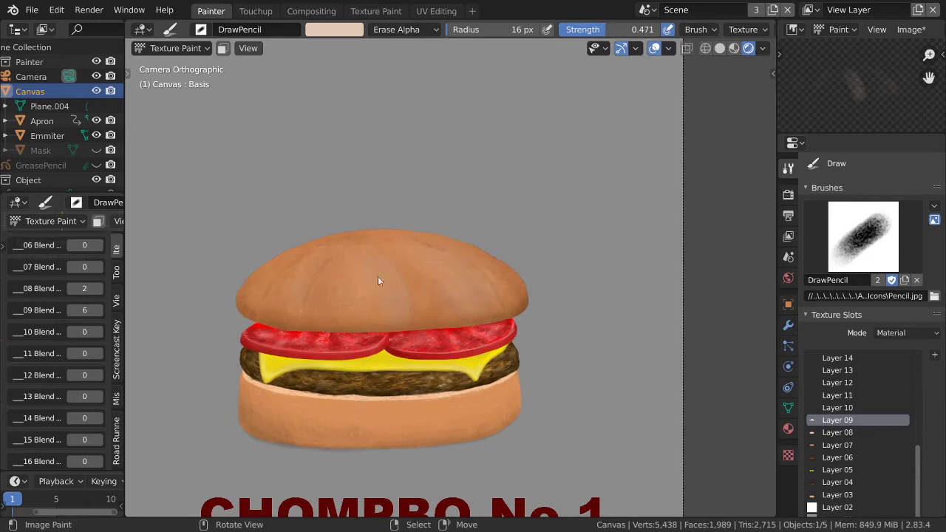
key("ctrl+s")
- Select the GreasePencil object, pick the seed layer in Draw mode, and choose a peach vertex colour
key("ctrl+Tab")
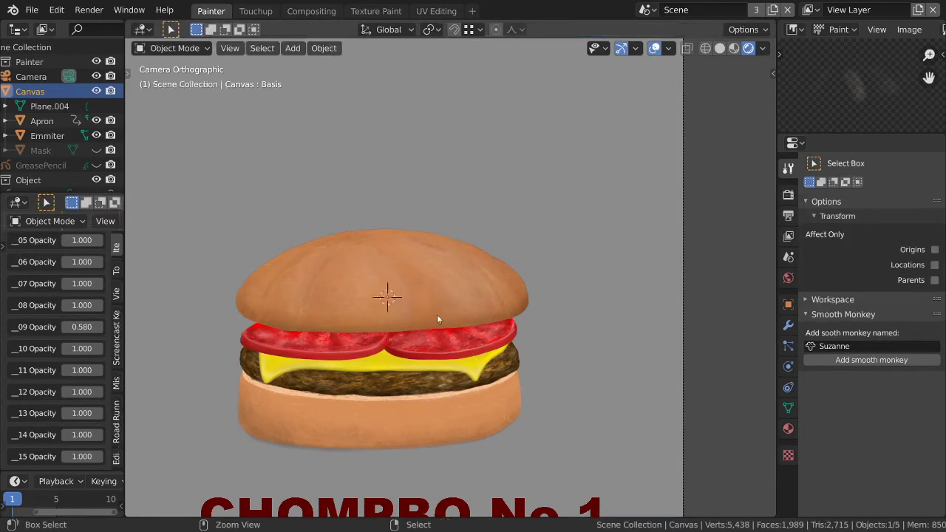
key("Home")
left_click(44, 165)
key("Tab")
left_click(711, 30)
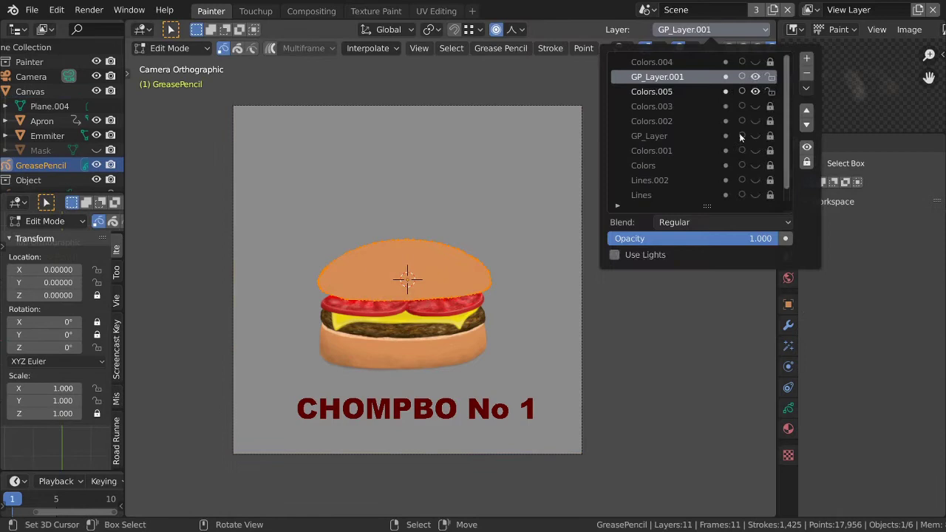
key("Home")
left_click(788, 429)
key("ctrl+Tab")
left_click(411, 184)
left_click(502, 29)
left_click(510, 260)
- Dab peach sesame seeds across the top and right side of the bun
scroll(362, 259, "up", 4)
scroll(505, 31, "down", 5)
left_click_drag(383, 195, 382, 199)
left_click_drag(390, 223, 388, 228)
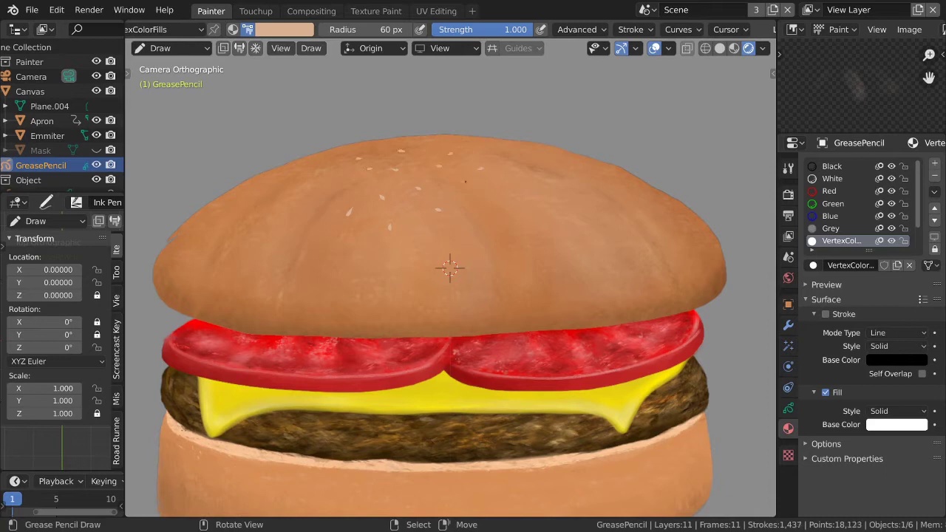
scroll(449, 268, "down", 2)
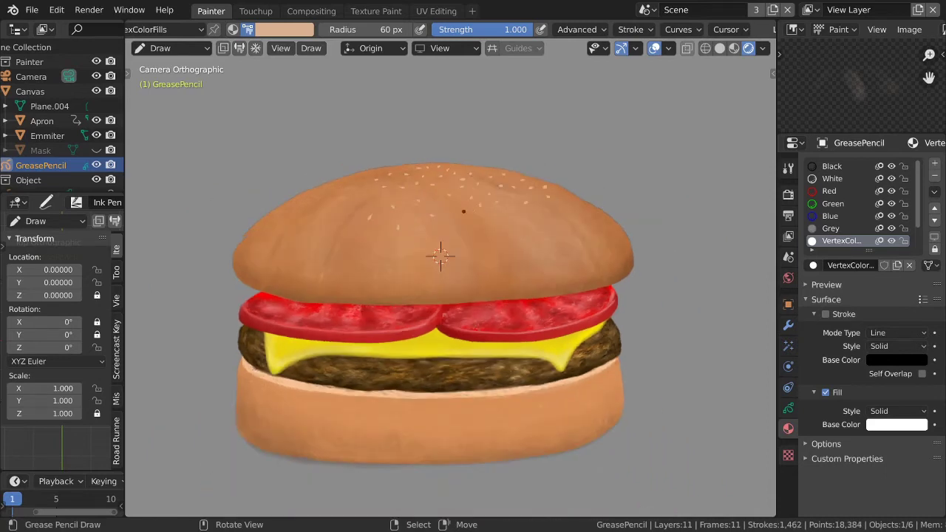
left_click(369, 198)
left_click(355, 191)
left_click(340, 186)
left_click(529, 204)
left_click(445, 184)
left_click(462, 221)
left_click(481, 245)
- Add more seeds along the bun's middle, top edge and left side, then save
left_click(391, 258)
left_click(370, 260)
left_click(345, 263)
left_click(441, 256)
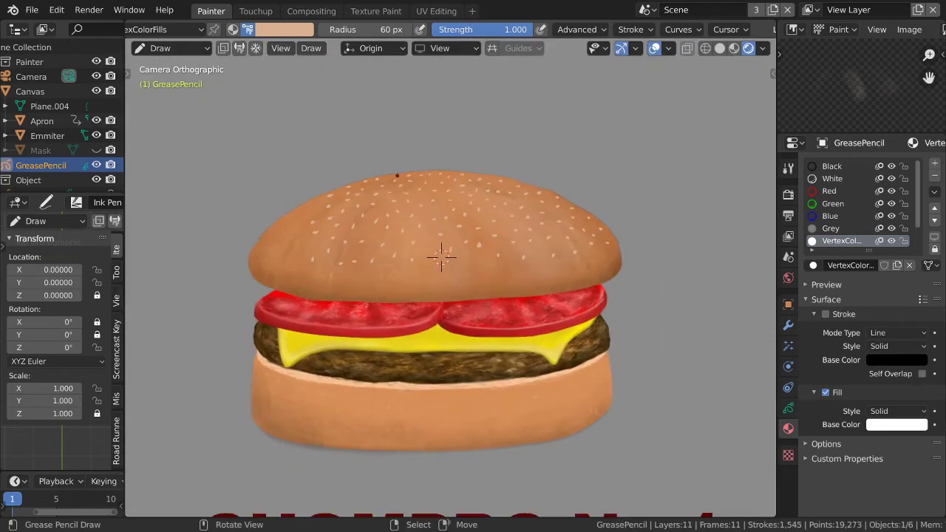
left_click(397, 175)
left_click(417, 169)
left_click(294, 236)
left_click(298, 252)
left_click(279, 251)
key("Home")
key("ctrl+s")
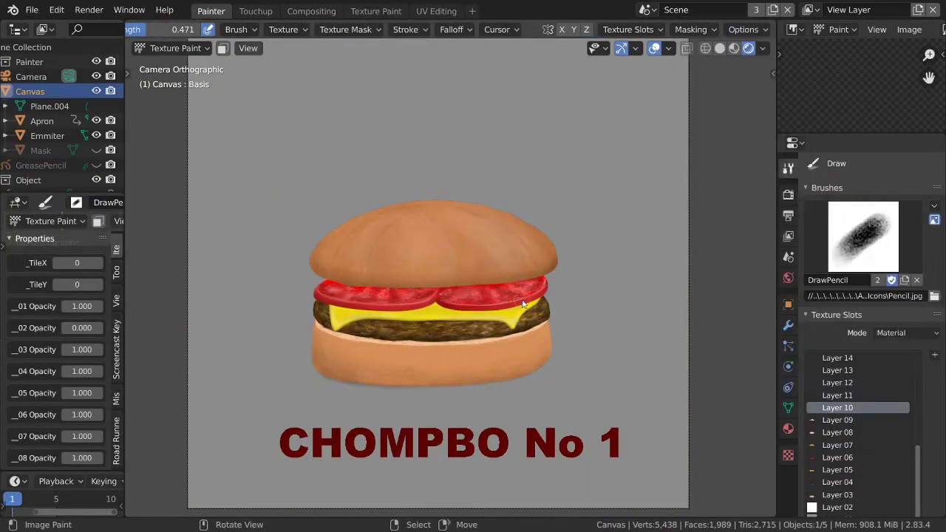
- Refresh the canvas, sample the bun-brown colour, and set the brush to strength 1.0 and 8 px radius
left_click(791, 251)
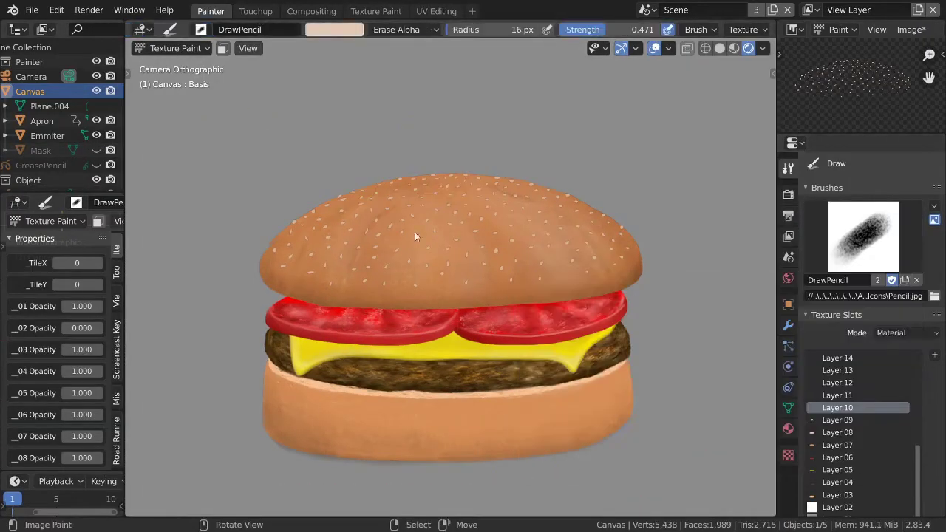
key("s")
scroll(414, 266, "down", 2)
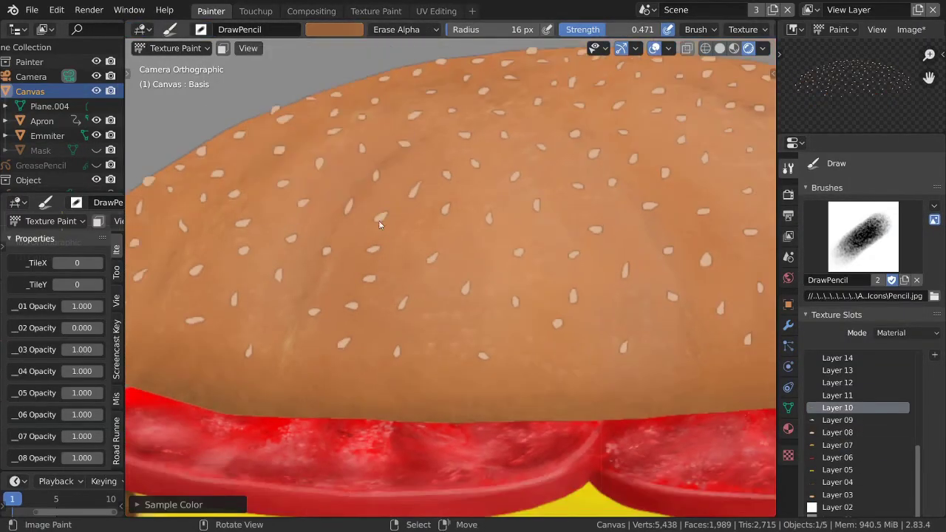
scroll(392, 279, "down", 2)
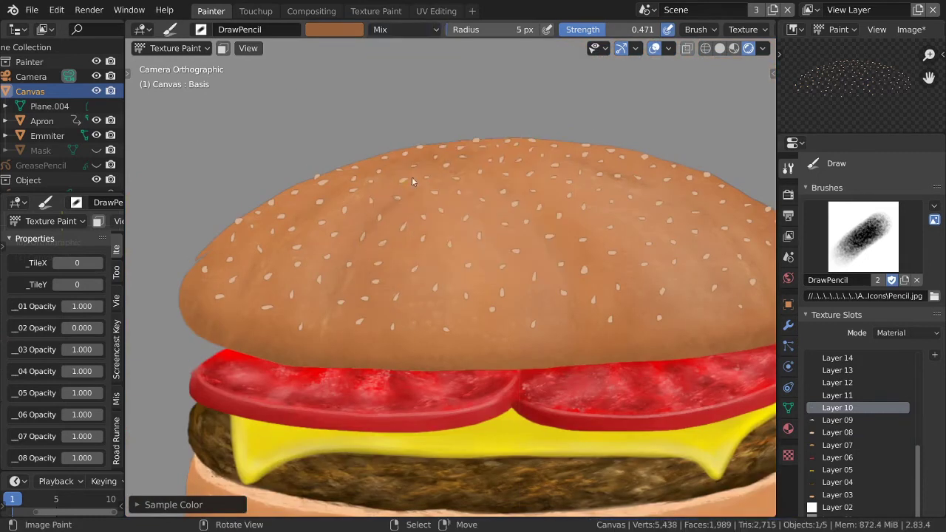
key("shift+f")
left_click(318, 233)
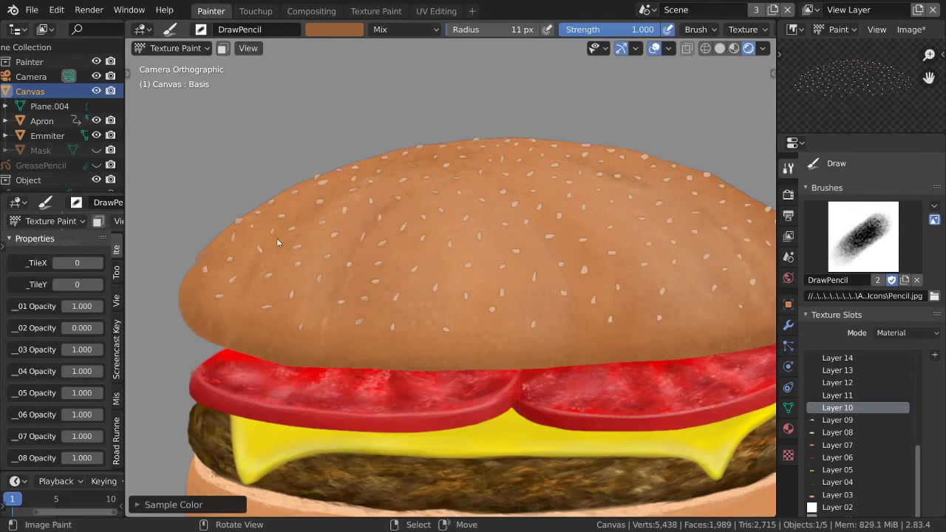
scroll(351, 273, "down", 2)
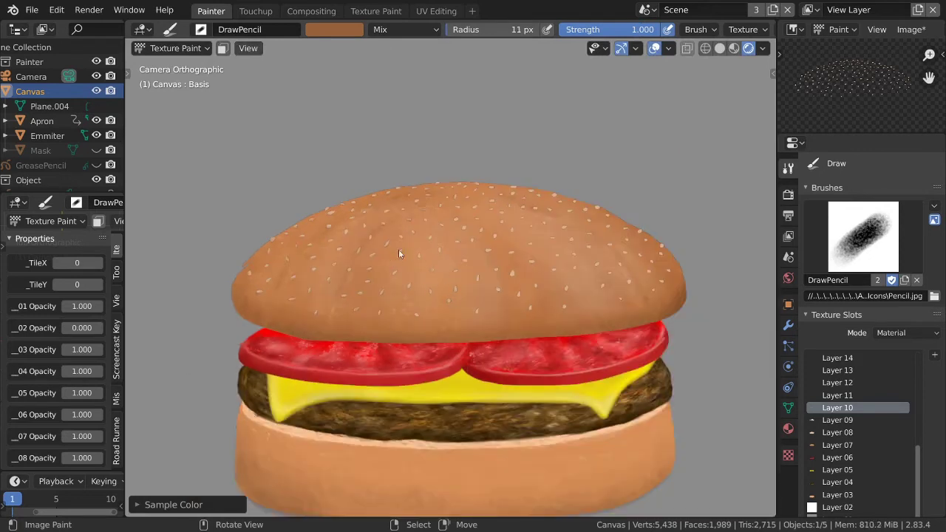
key("Home")
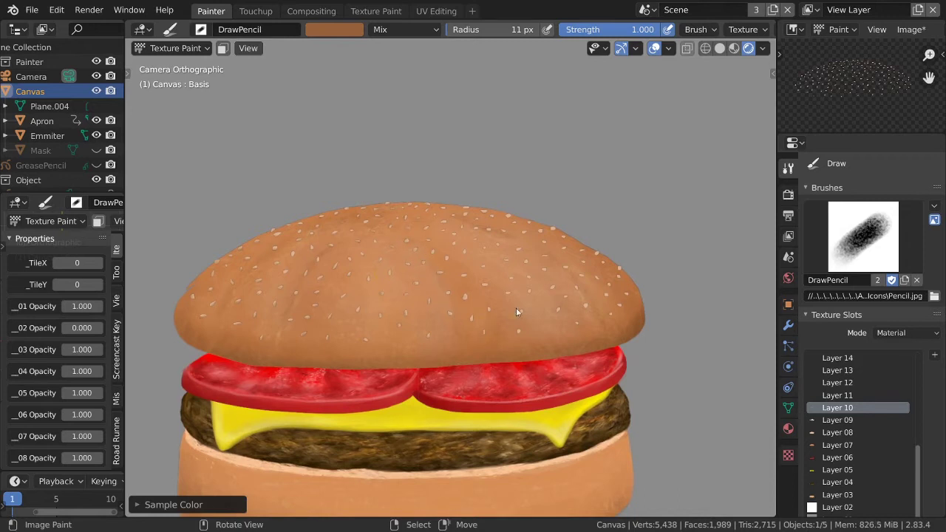
key("bracketleft")
key("bracketleft")
key("bracketleft")
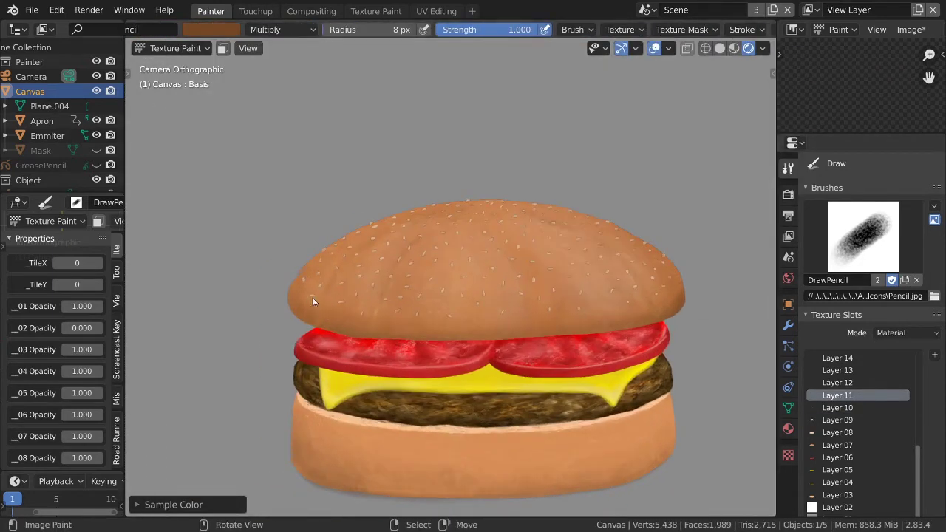
- Work around the seeds, save the file, and set Layer 08 as the paint target
scroll(65, 359, "up", 2, "ctrl")
scroll(354, 301, "up", 1)
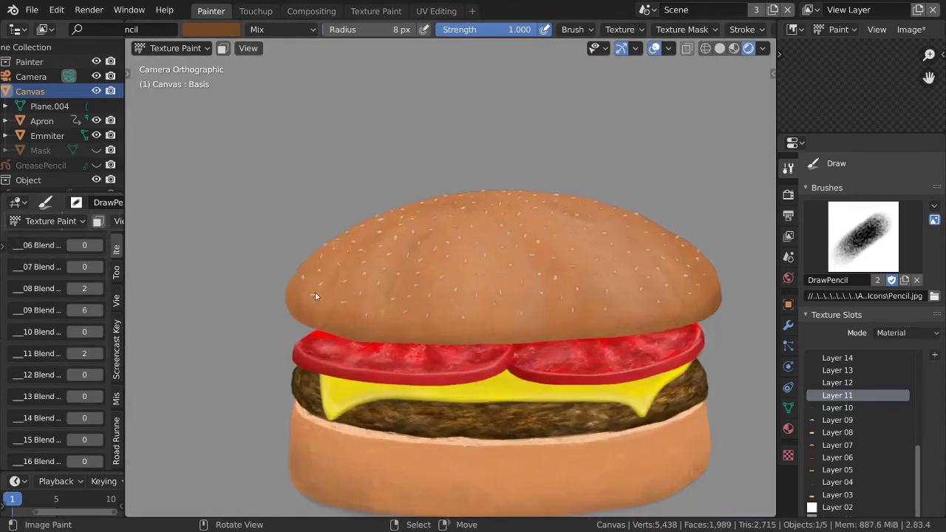
scroll(295, 279, "up", 3)
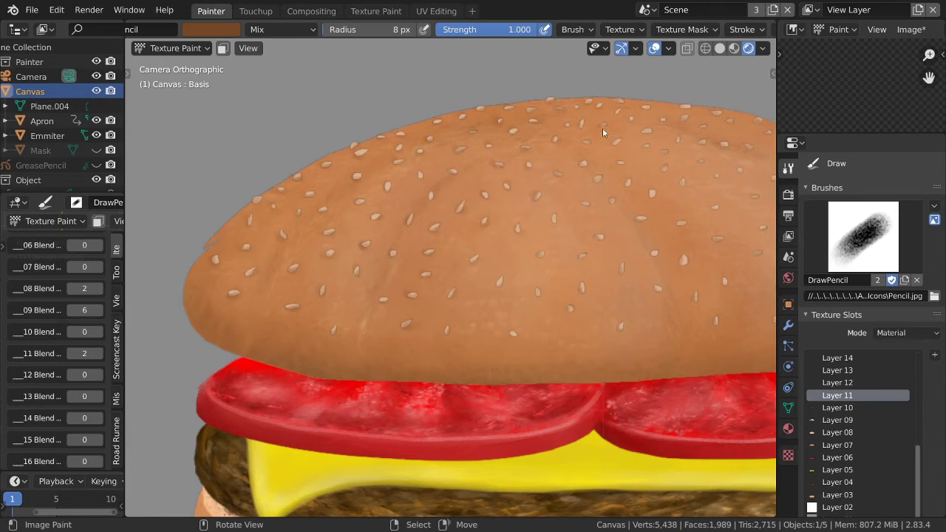
scroll(444, 335, "down", 3)
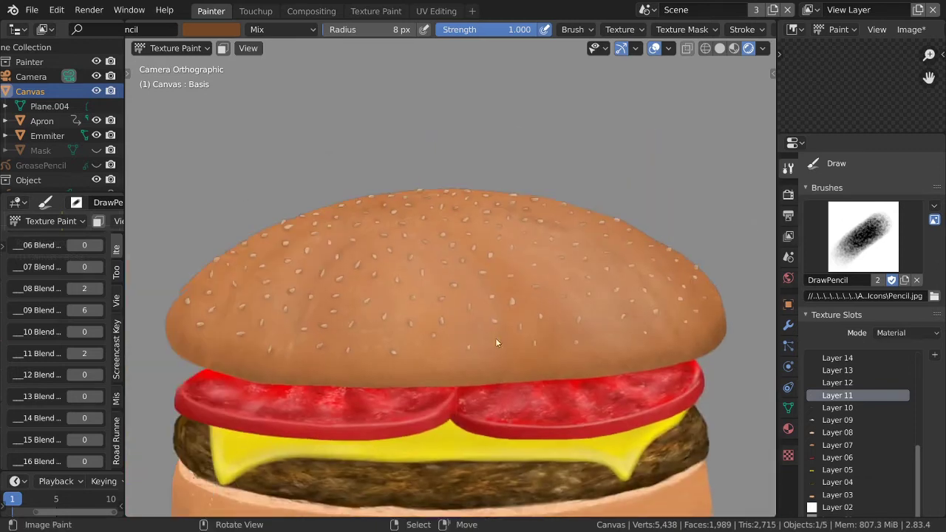
scroll(426, 342, "up", 3)
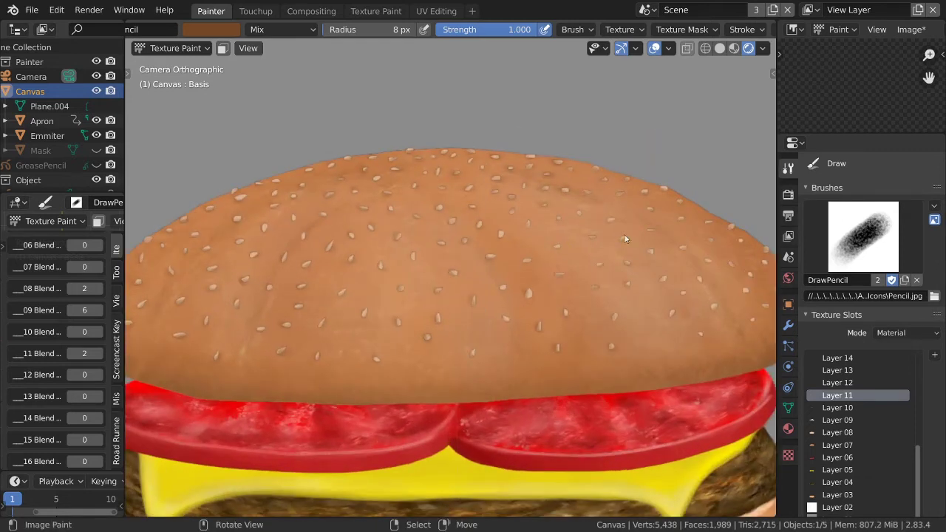
scroll(663, 283, "down", 2)
scroll(594, 288, "down", 2)
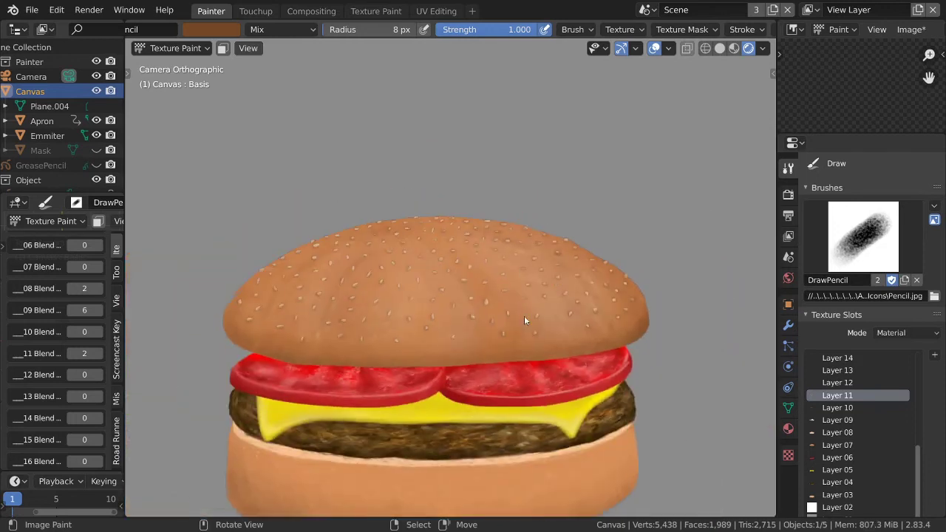
scroll(524, 315, "down", 2)
key("ctrl+s")
scroll(531, 225, "up", 3)
scroll(532, 229, "down", 3)
left_click(837, 432)
scroll(84, 327, "up", 2)
- Touch up the canvas on Layer 08, alternating the EraseSharp and DrawPencil brushes
scroll(583, 306, "down", 1)
key("ctrl+s")
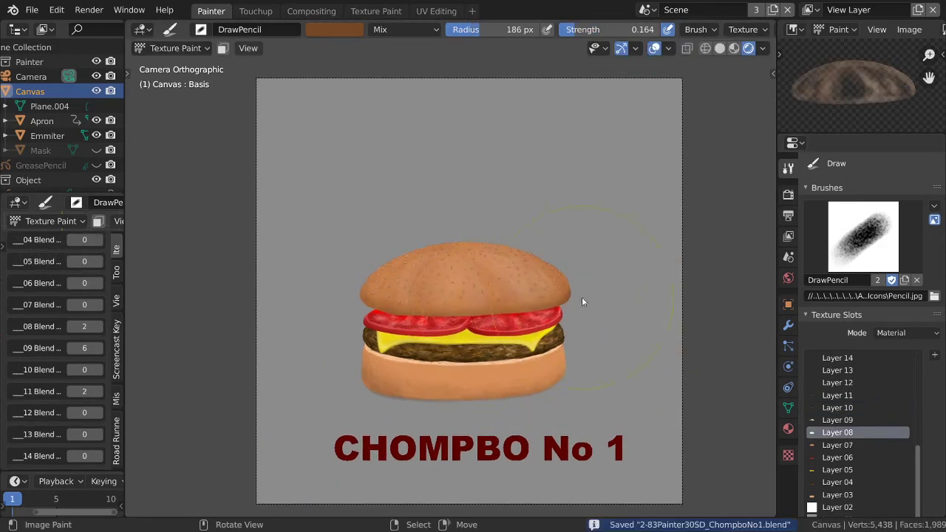
scroll(857, 407, "down", 3)
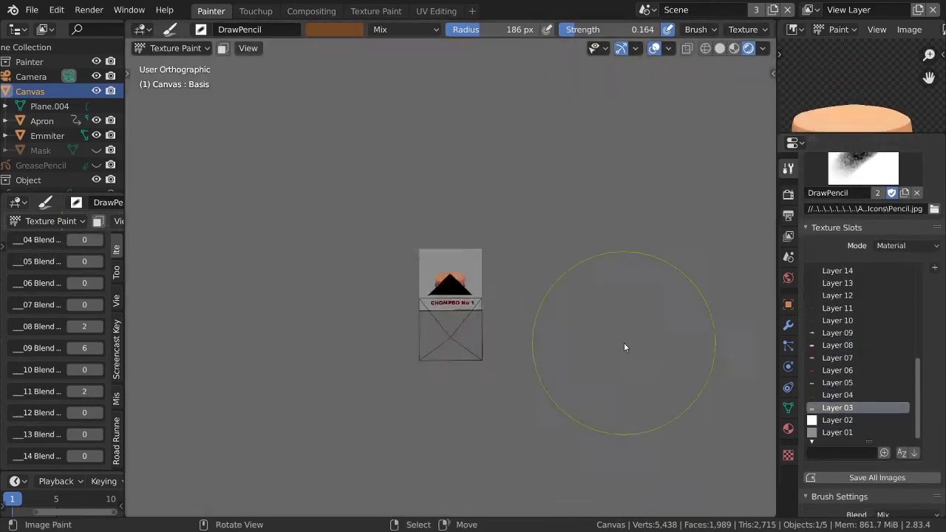
key("e")
scroll(597, 243, "up", 1)
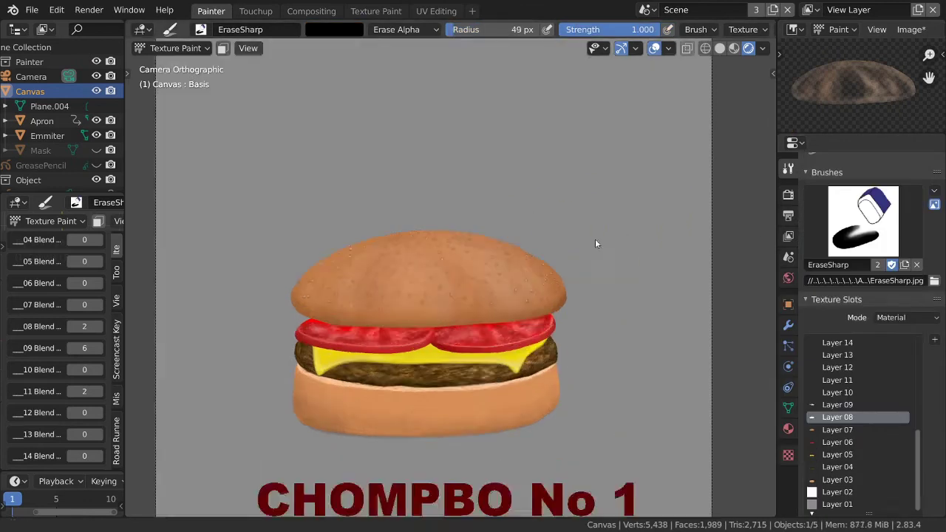
scroll(595, 239, "up", 1)
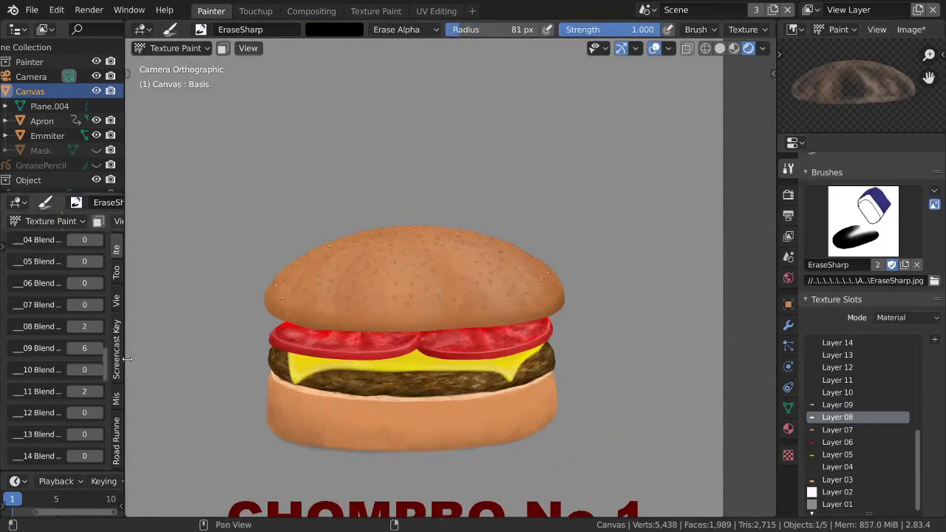
scroll(595, 322, "up", 1)
key("d")
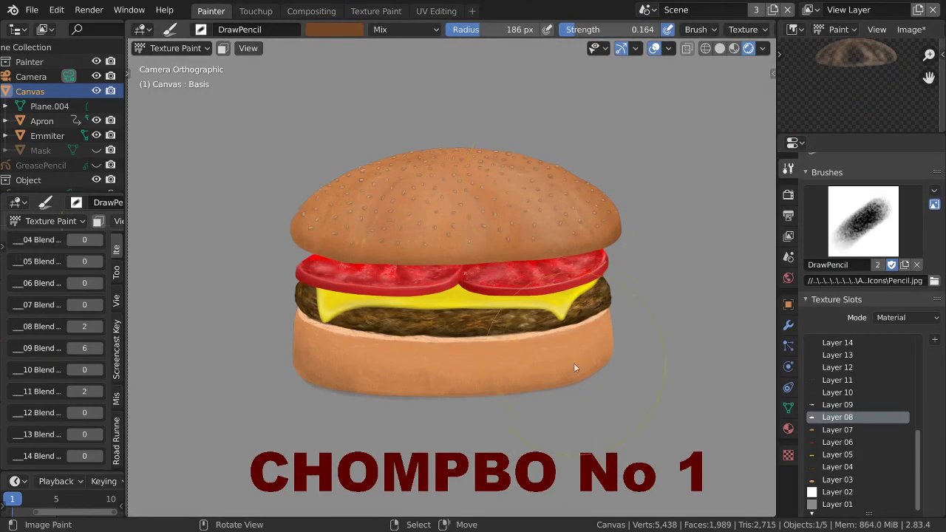
key("shift+f")
left_click(551, 356)
- Save all images, set the brush to 63 px at 0.362 strength, and save the file
key("q")
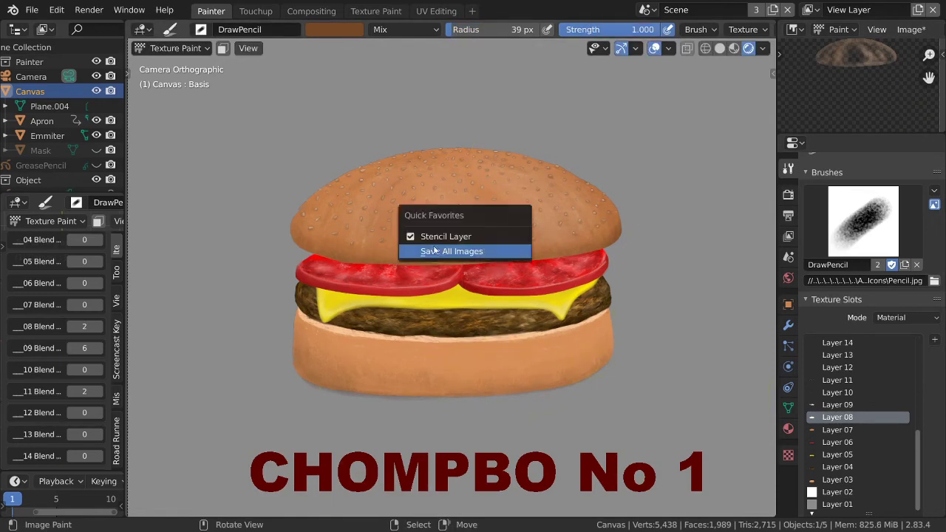
left_click(454, 249)
scroll(549, 303, "down", 2)
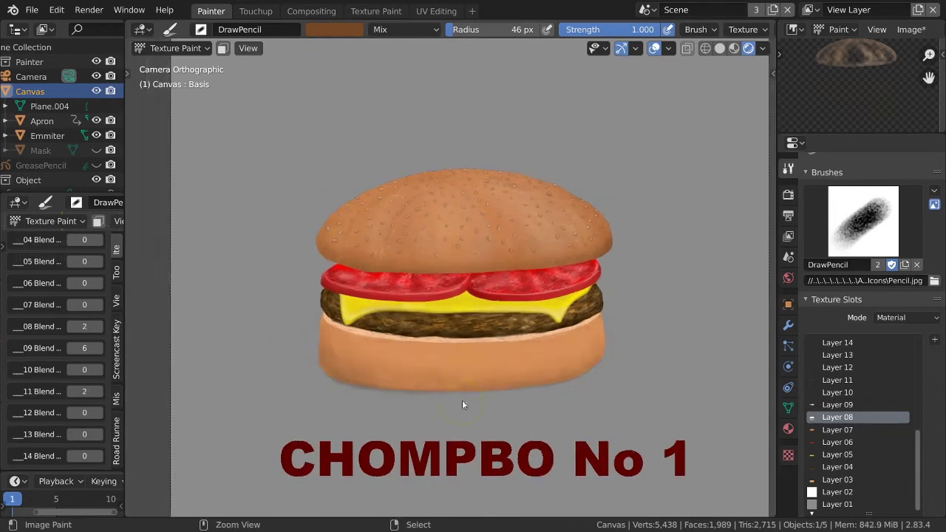
middle_click_drag(462, 400, 606, 310, "ctrl")
key("f")
left_click(618, 201)
key("shift+f")
left_click(326, 208)
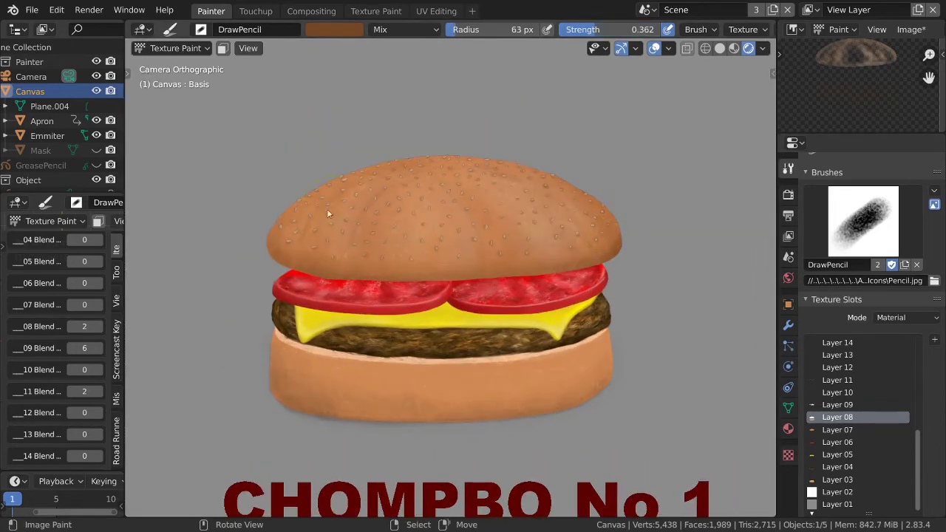
key("Home")
key("ctrl+s")
- Switch to the sharp eraser, fit the camera frame, and return to object mode
key("e")
scroll(591, 348, "up", 3)
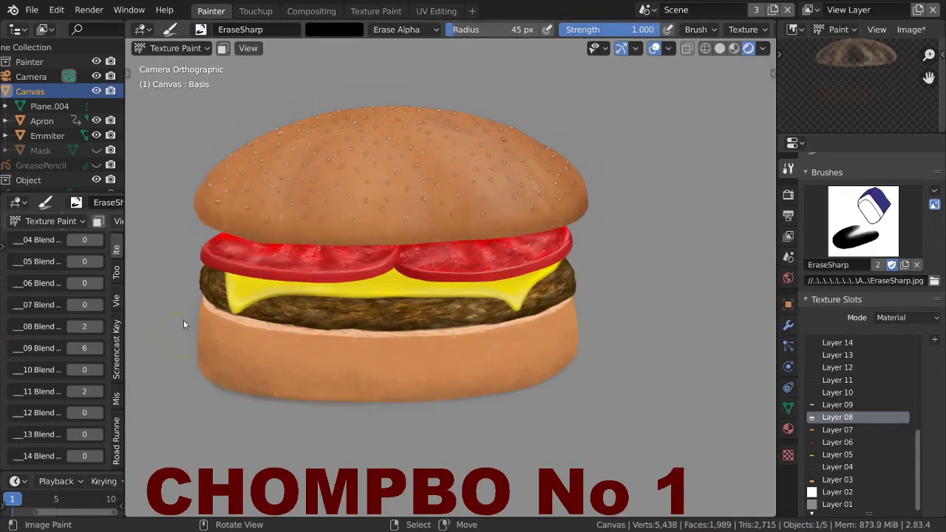
scroll(595, 203, "down", 1)
key("Home")
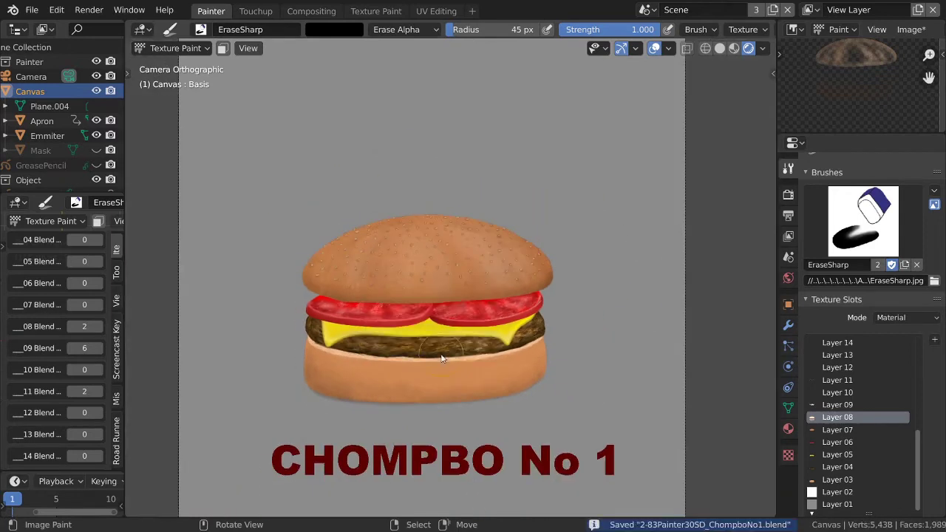
key("ctrl+Tab")
- Edit the GreasePencil drawing object's strokes with GP_Layer.001 as the active layer
left_click(40, 165)
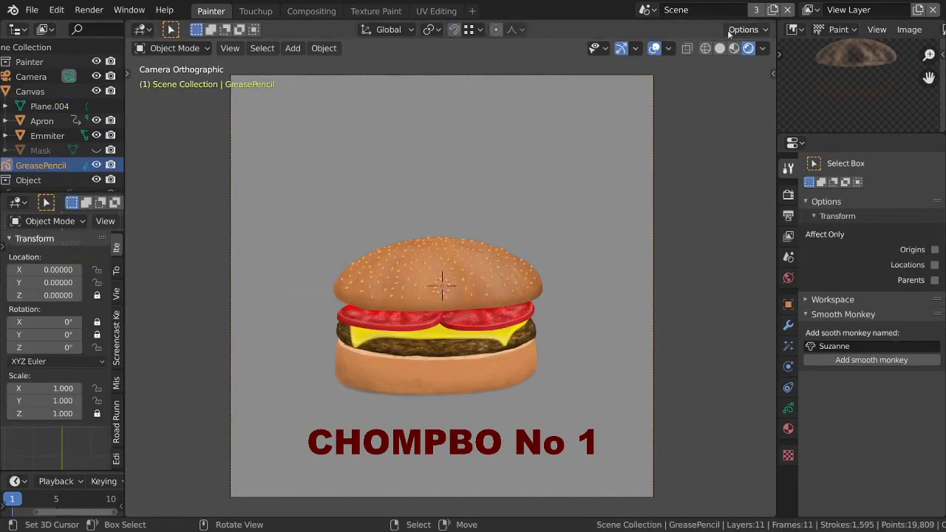
key("Tab")
left_click(709, 29)
left_click(665, 76)
- Load the Mask.png image in the touch-up workspace, return to painting, and save
key("ctrl+Page_Down")
left_click(289, 30)
left_click(327, 81)
left_click(130, 29)
left_click(148, 61)
double_click(240, 95)
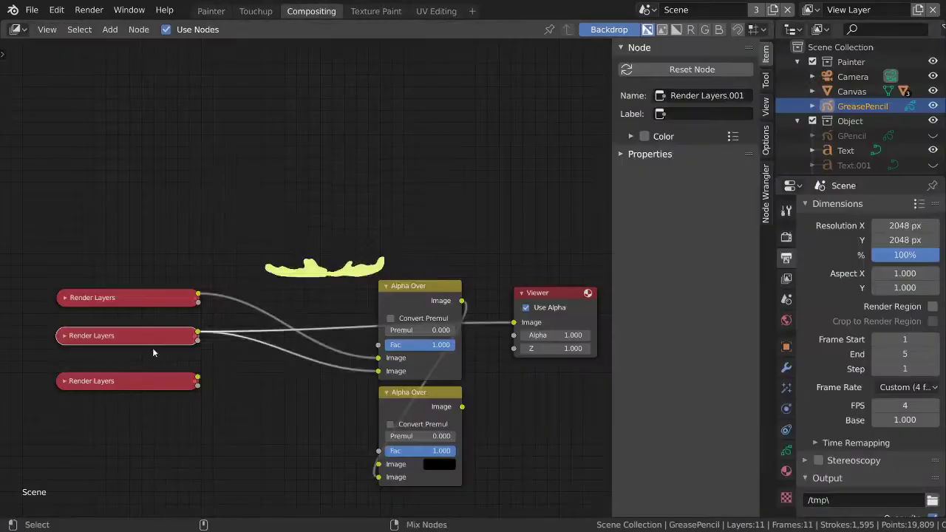
key("ctrl+Page_Up")
key("ctrl+s")
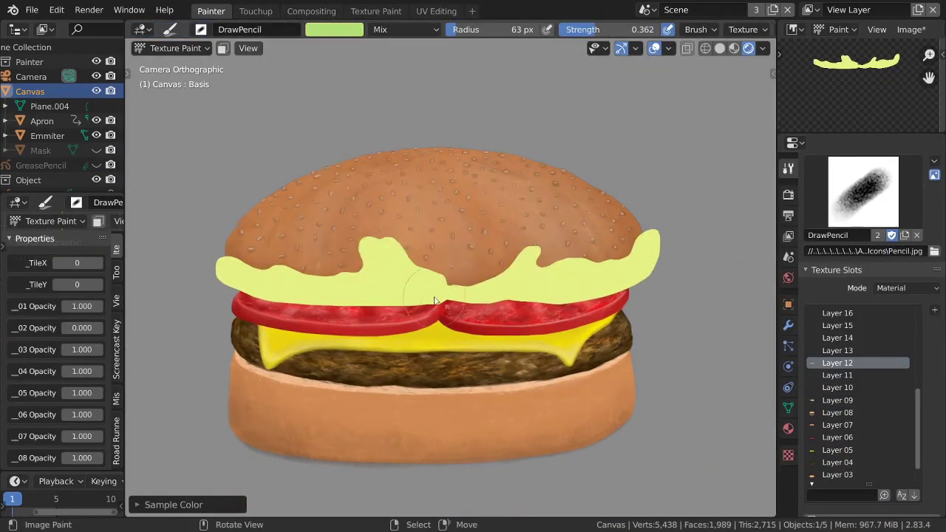
- Paint dark green detail on the lettuce with an 8 px pencil, then smear it smooth
key("f")
left_click(532, 310)
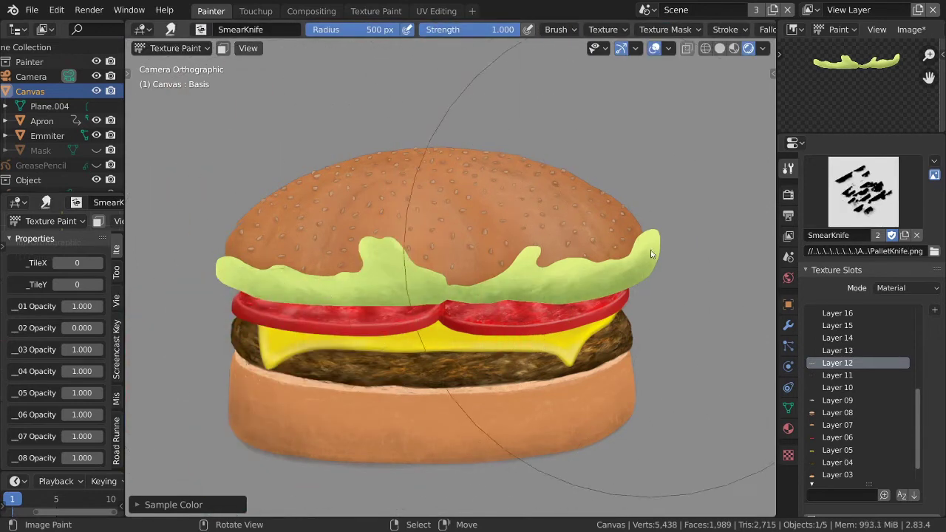
key("2")
key("f")
left_click(501, 302)
mouse_move(362, 300)
left_mouse_down()
mouse_move(433, 287)
mouse_move(259, 275)
left_mouse_up()
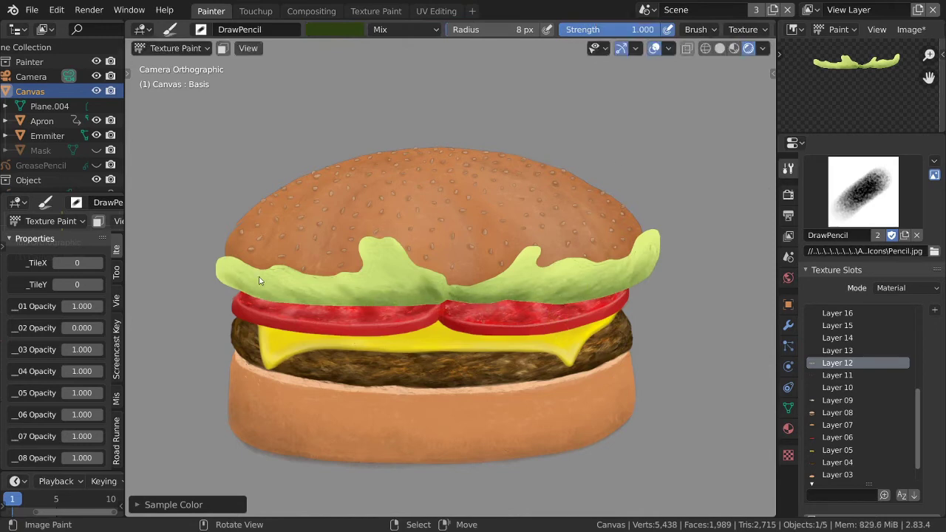
key("1")
left_click_drag(407, 290, 566, 274)
- Repaint the lettuce in a paler green with the palette knife at about half strength
key("3")
left_click(334, 30)
key("4")
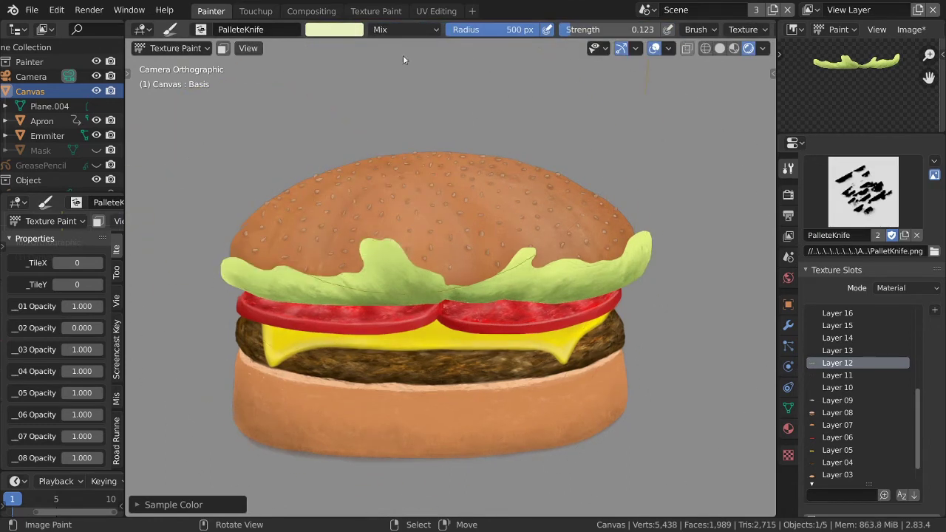
key("shift+f")
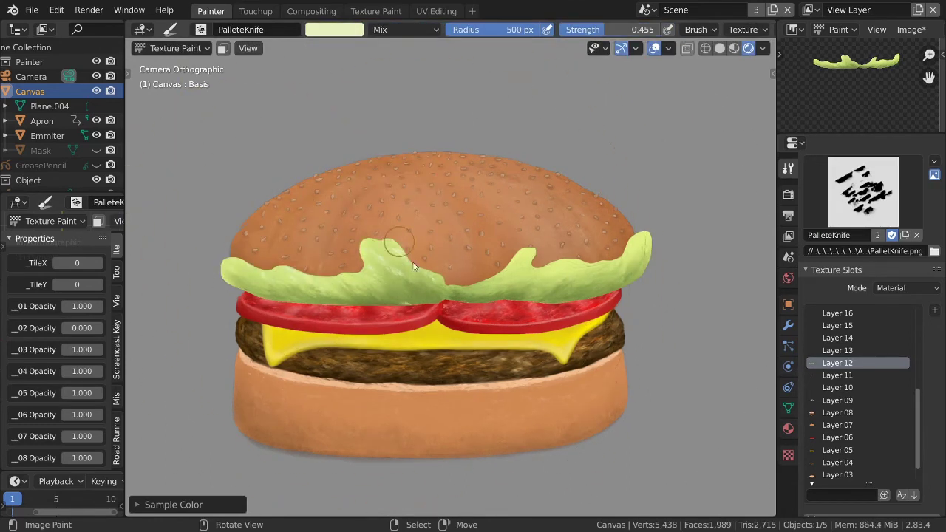
left_click_drag(396, 243, 616, 244)
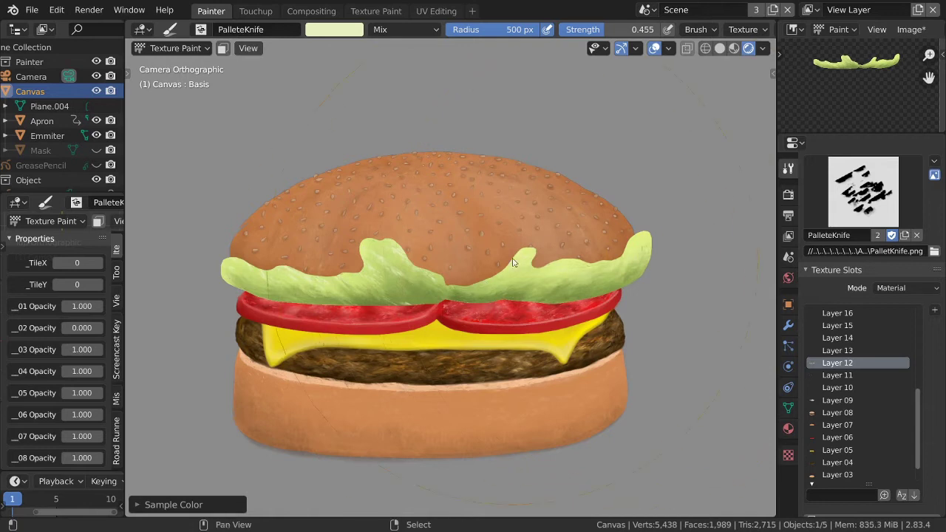
- Erase stray paint along the lettuce and tomato seam with the sharp eraser, checking the right edge
key("2")
key("shift+space")
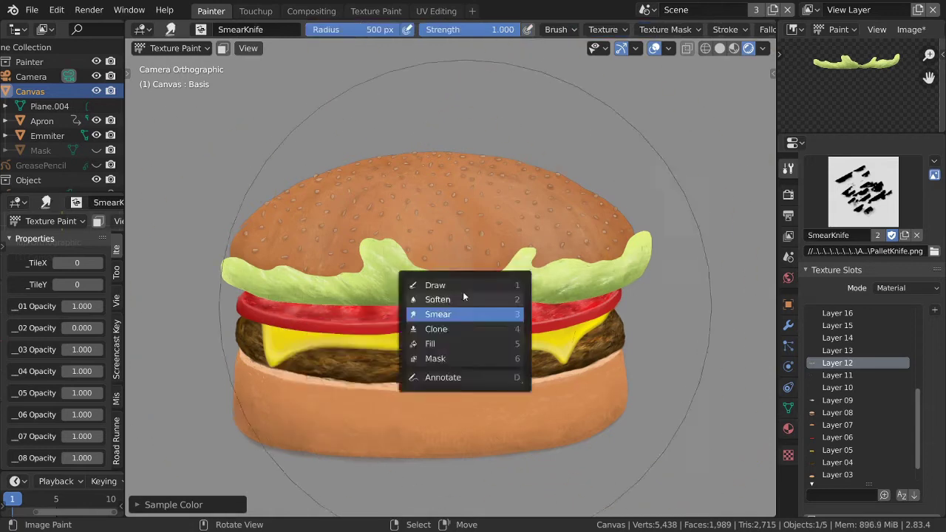
left_click(451, 281)
scroll(527, 324, "up", 4)
left_click_drag(391, 287, 590, 279)
scroll(458, 317, "down", 2)
scroll(618, 281, "down", 2)
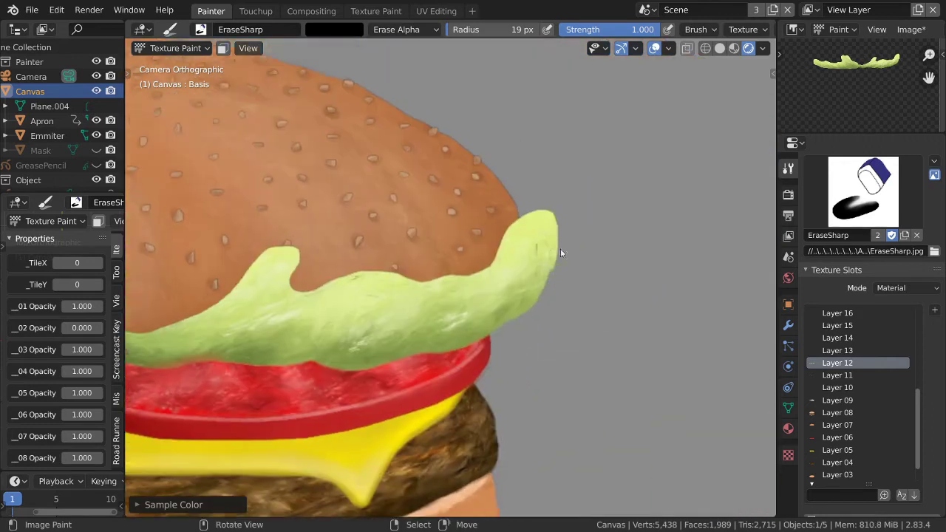
scroll(560, 248, "down", 3)
scroll(356, 310, "up", 4)
scroll(452, 292, "up", 1)
scroll(362, 280, "down", 2)
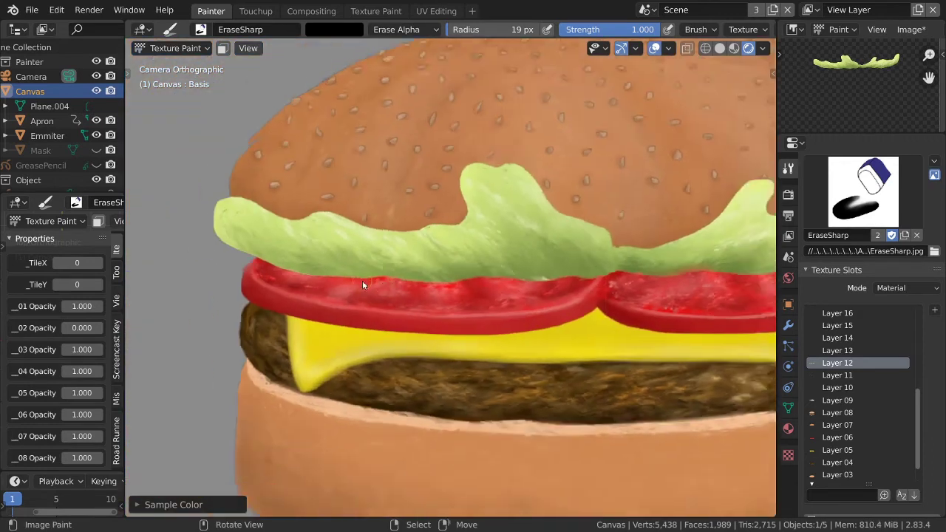
scroll(233, 250, "down", 1)
scroll(244, 286, "down", 1)
scroll(367, 292, "down", 1)
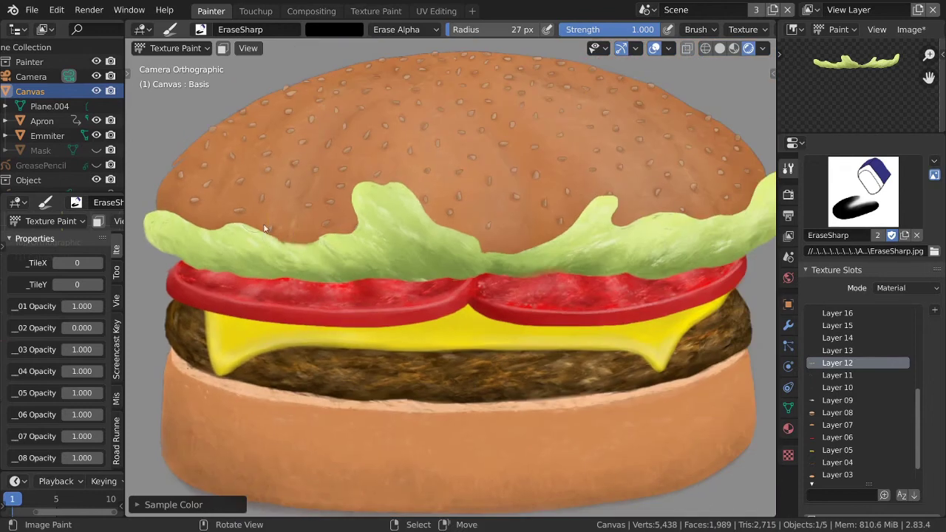
scroll(192, 235, "down", 10)
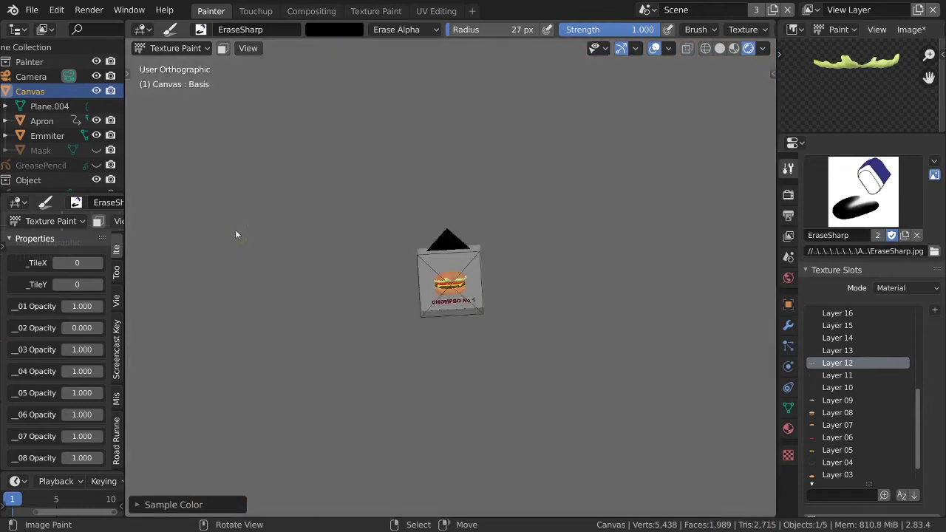
scroll(331, 226, "up", 11)
scroll(430, 236, "up", 1)
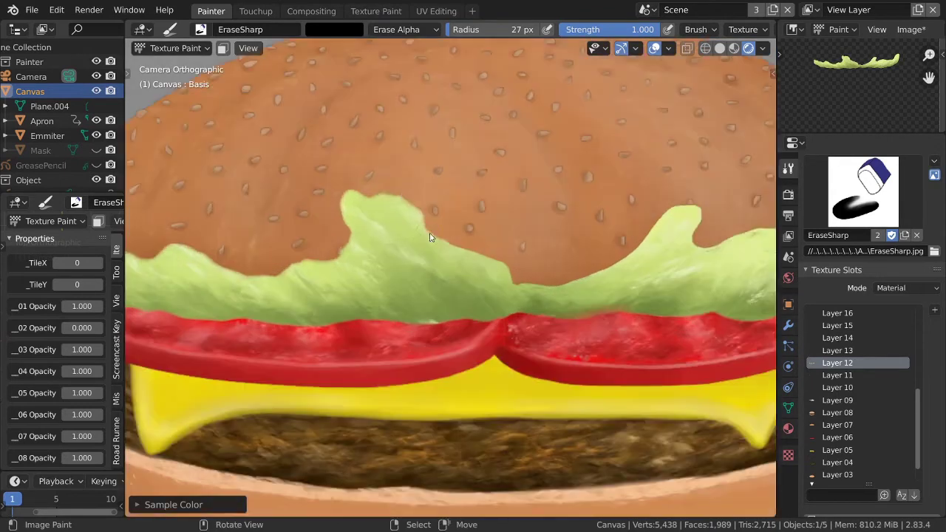
scroll(374, 201, "down", 2)
scroll(414, 202, "down", 2)
scroll(456, 203, "up", 3)
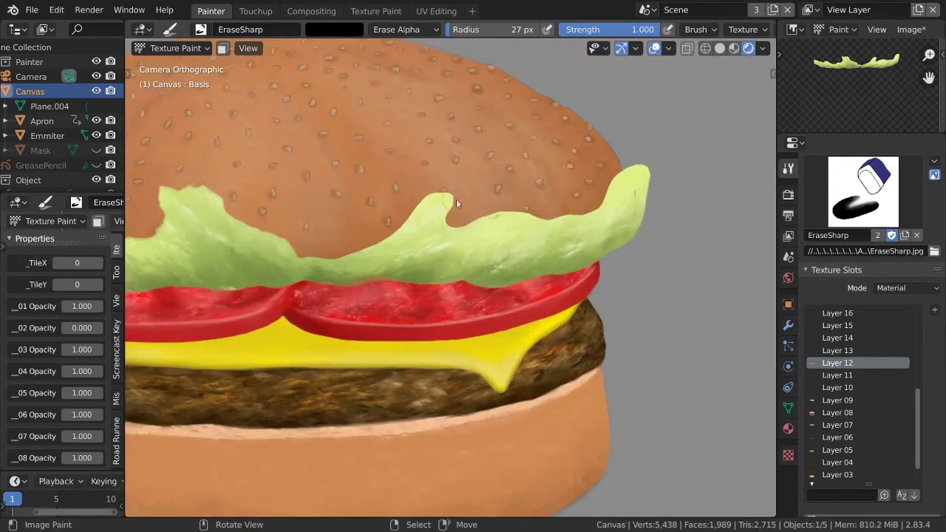
middle_click_drag(408, 219, 457, 233, "shift")
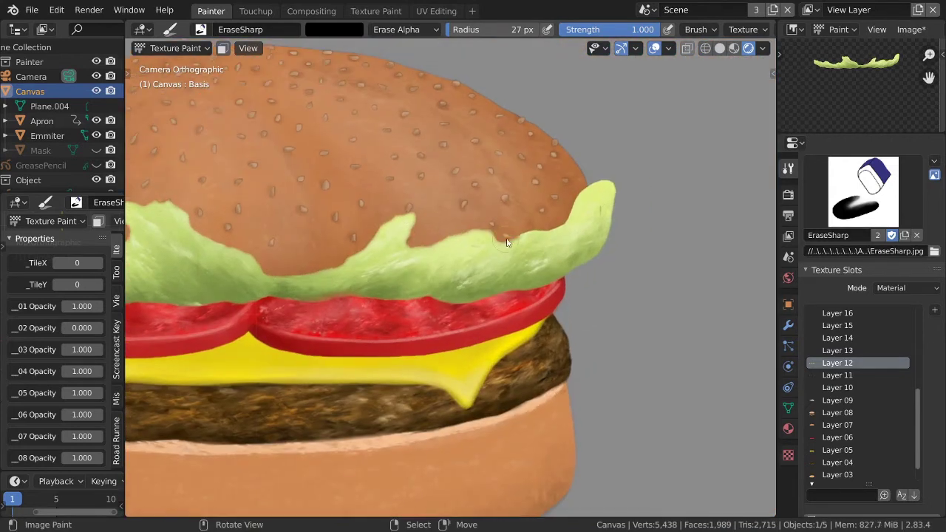
middle_click_drag(607, 237, 531, 235, "shift")
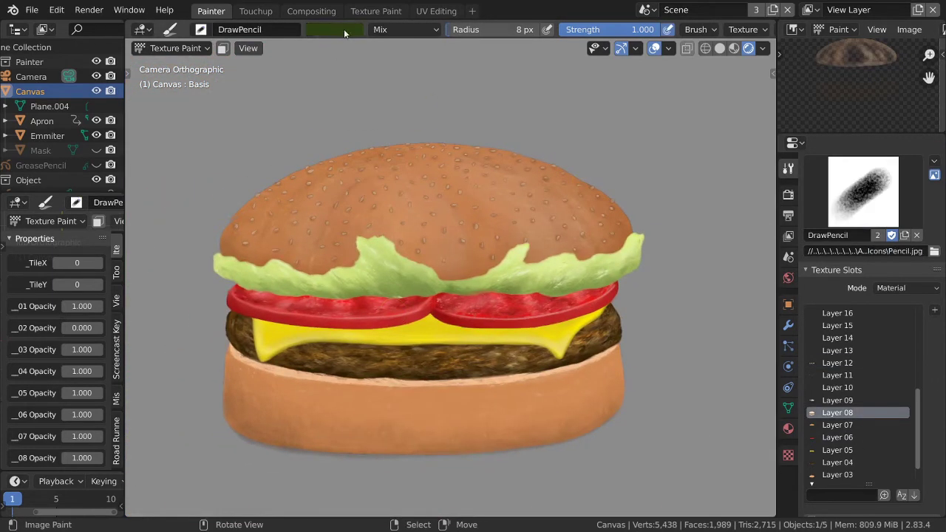
- Sample the tomato red as the brush colour, make Layer 12 the painting layer, and save
key("s")
right_click(353, 70)
scroll(389, 292, "up", 1)
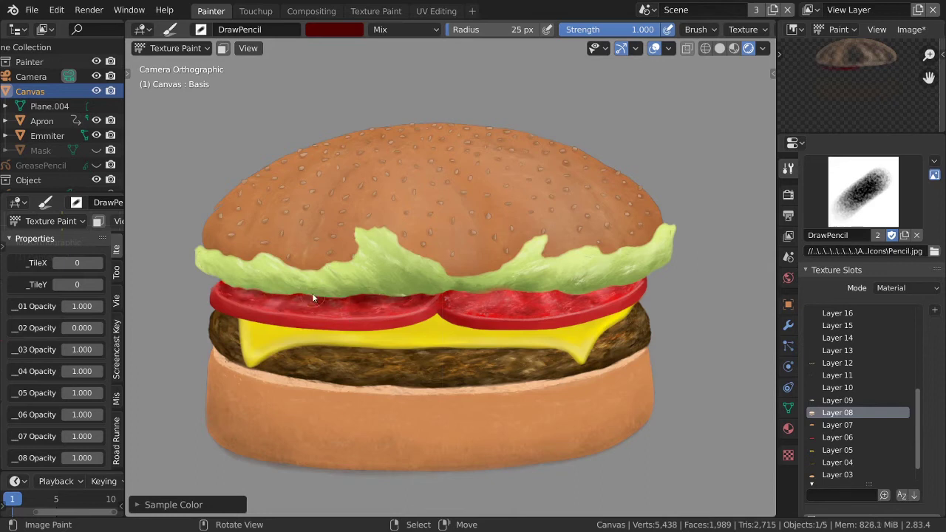
scroll(311, 298, "down", 1)
scroll(482, 342, "up", 4)
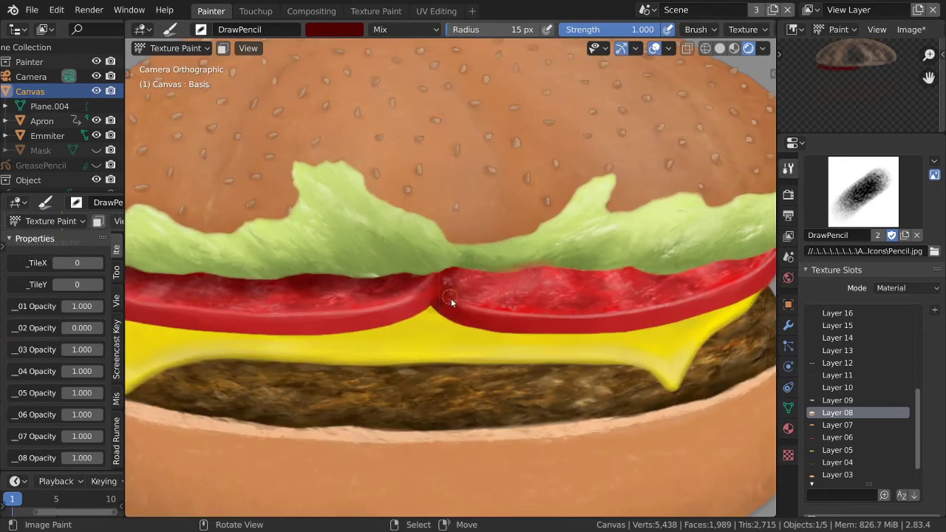
scroll(485, 271, "down", 4)
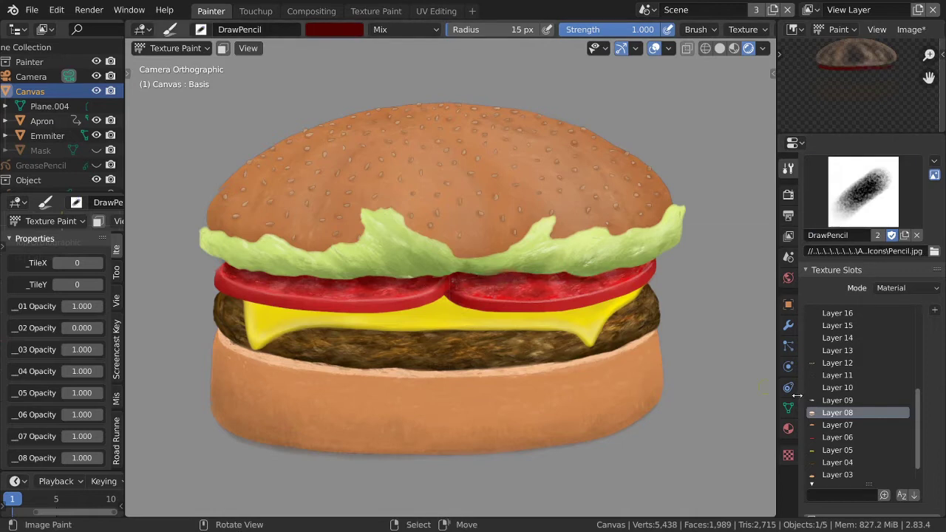
left_click(838, 363)
scroll(467, 246, "up", 4)
scroll(473, 259, "down", 2)
scroll(455, 283, "down", 2)
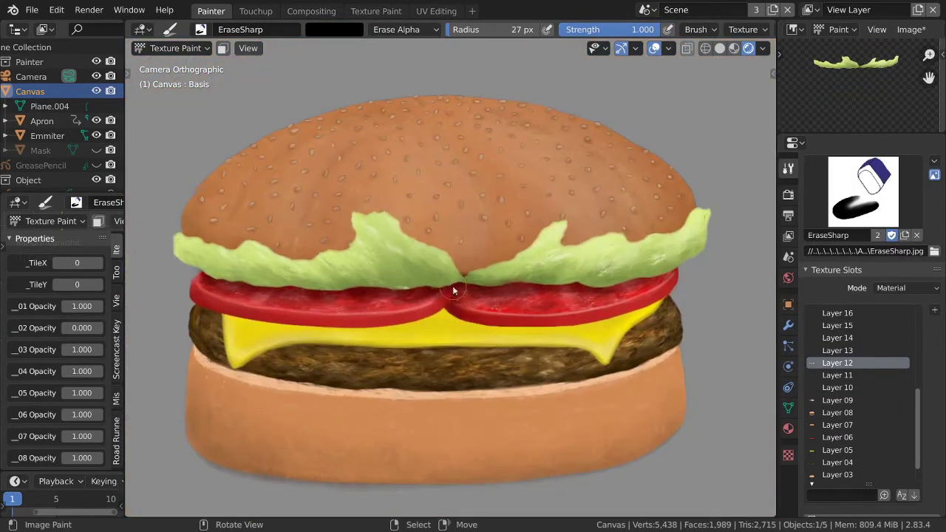
key("ctrl+s")
- Sample a dark lettuce green and shrink the brush to 7 px, then 3 px, for fine detail
key("s")
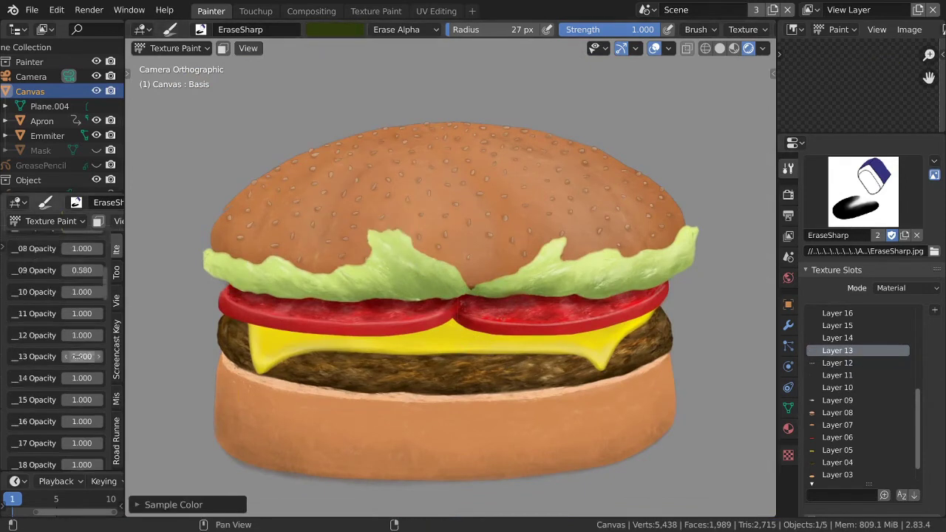
scroll(528, 306, "up", 2)
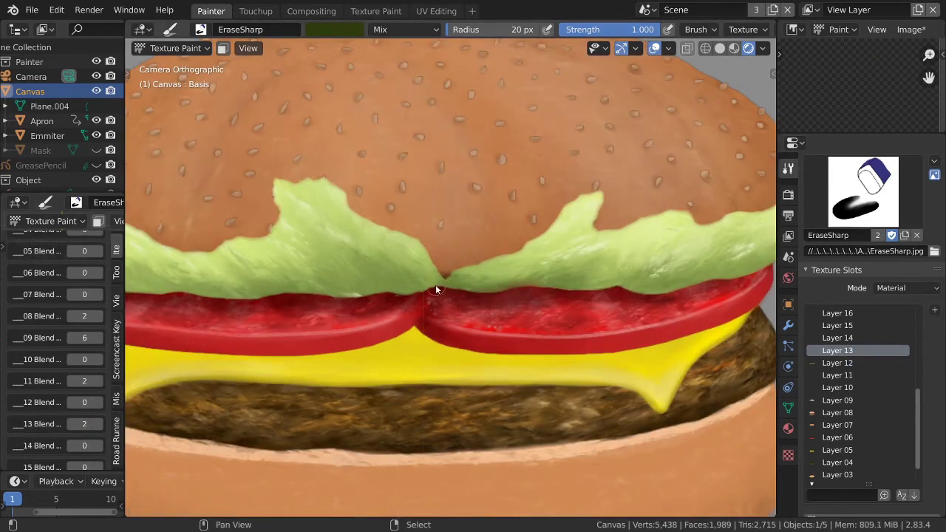
key("s")
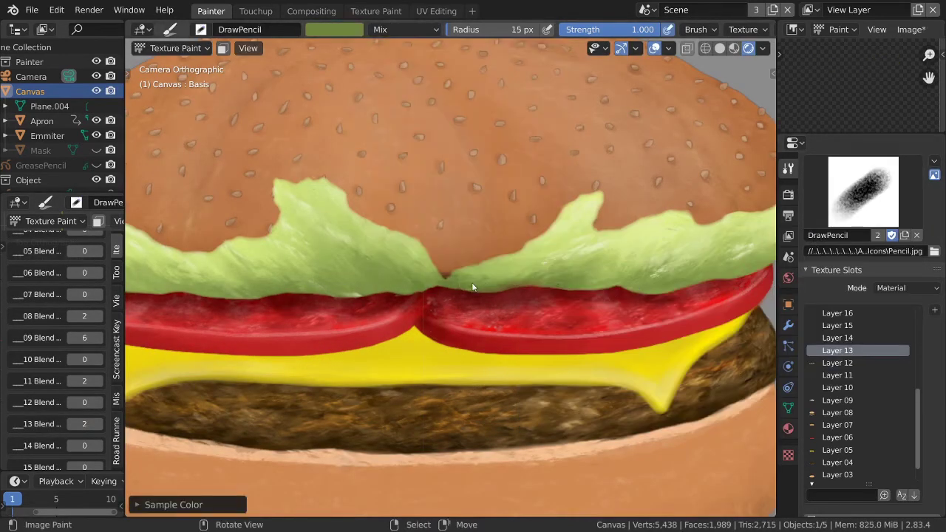
key("f")
left_click(425, 285)
scroll(413, 289, "down", 2)
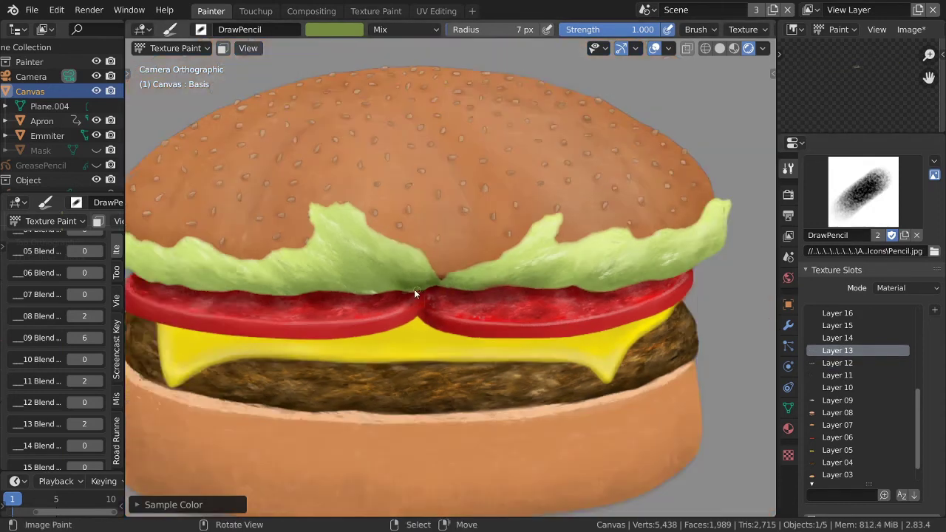
scroll(414, 311, "down", 2)
scroll(456, 334, "up", 2)
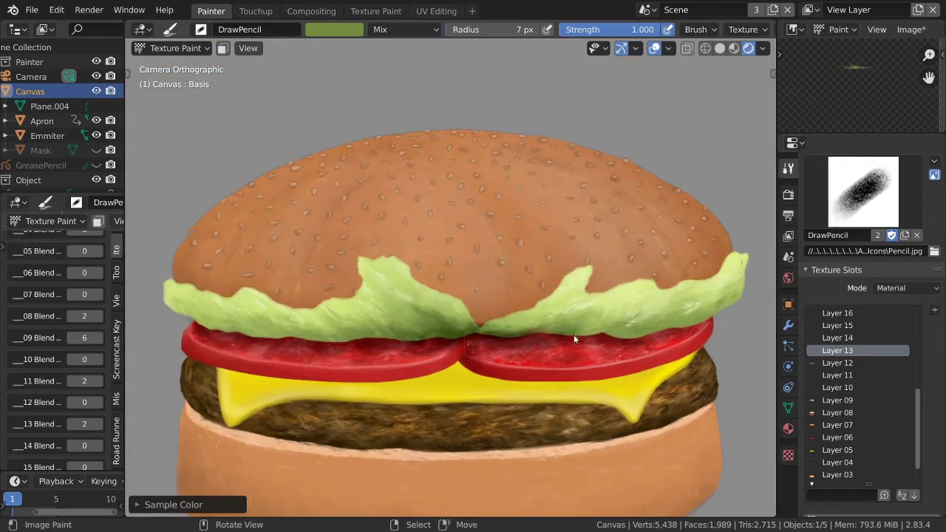
scroll(616, 335, "down", 1)
scroll(640, 289, "up", 2)
scroll(640, 289, "up", 2)
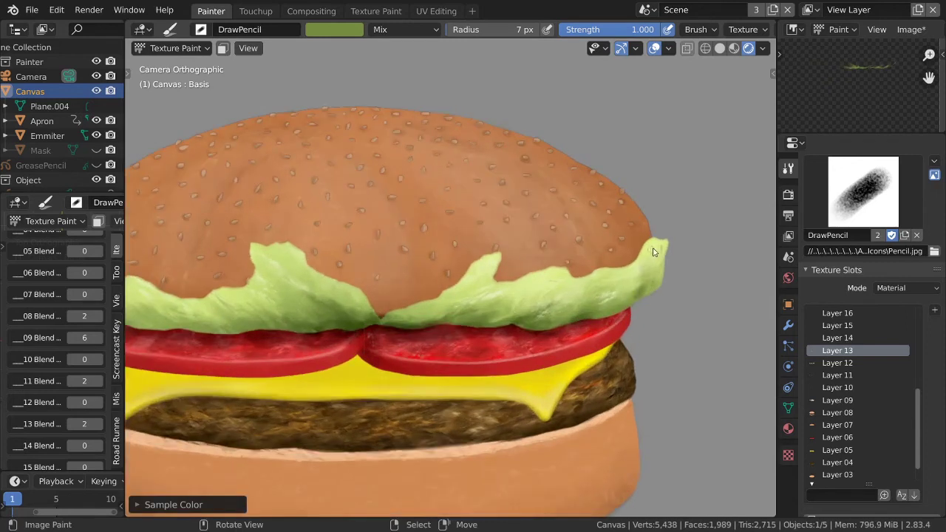
scroll(604, 273, "up", 2)
scroll(603, 273, "down", 2)
scroll(540, 370, "down", 1)
scroll(540, 370, "up", 1)
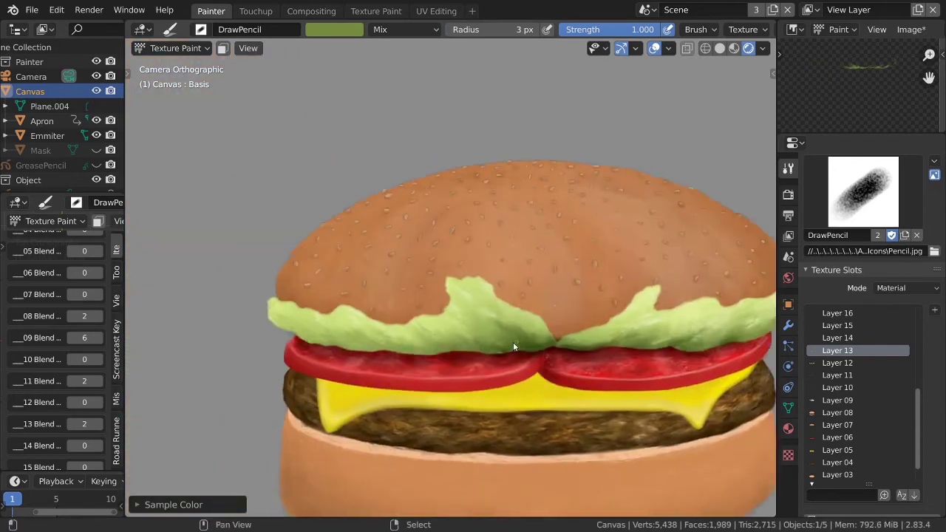
scroll(513, 342, "down", 1)
key("bracketleft")
key("bracketleft")
key("bracketleft")
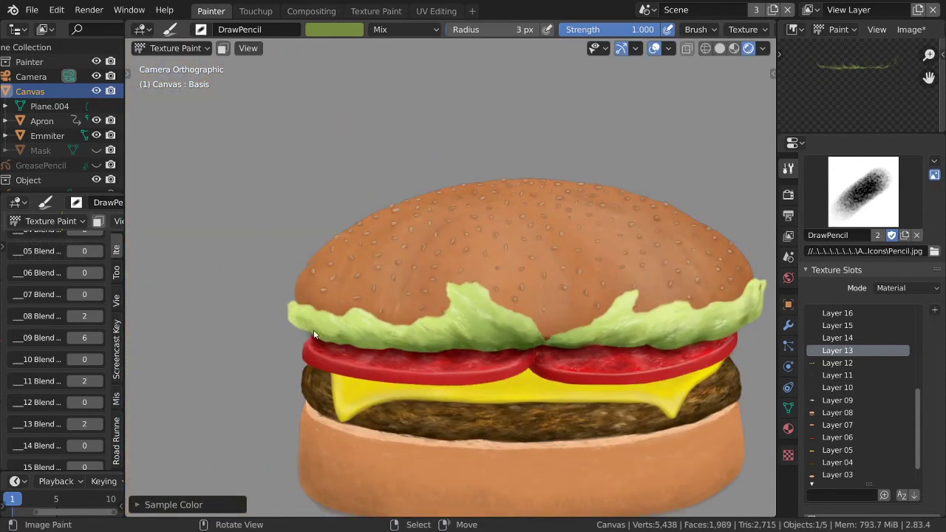
- Fit the camera frame in view and set the sharp eraser brush to Erase Alpha blending
scroll(443, 350, "up", 1)
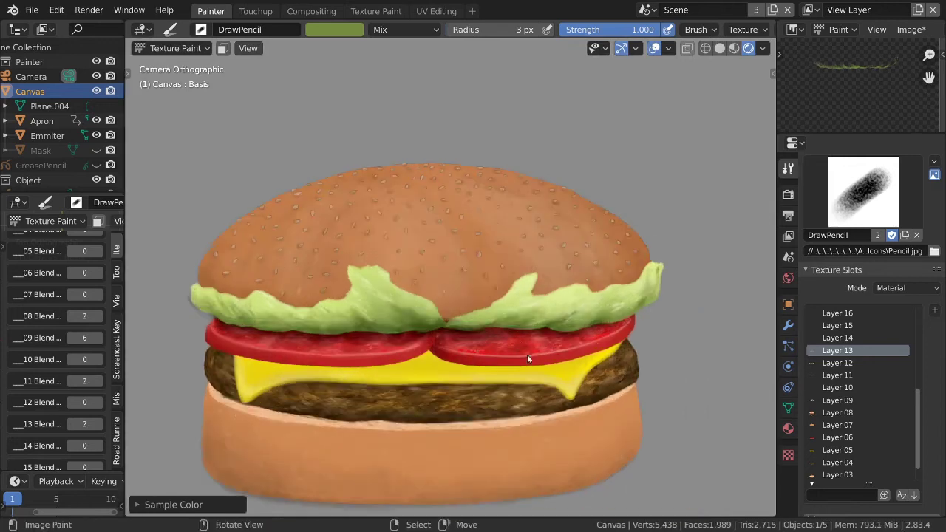
key("Home")
scroll(474, 404, "up", 1)
key("e")
scroll(265, 289, "up", 2)
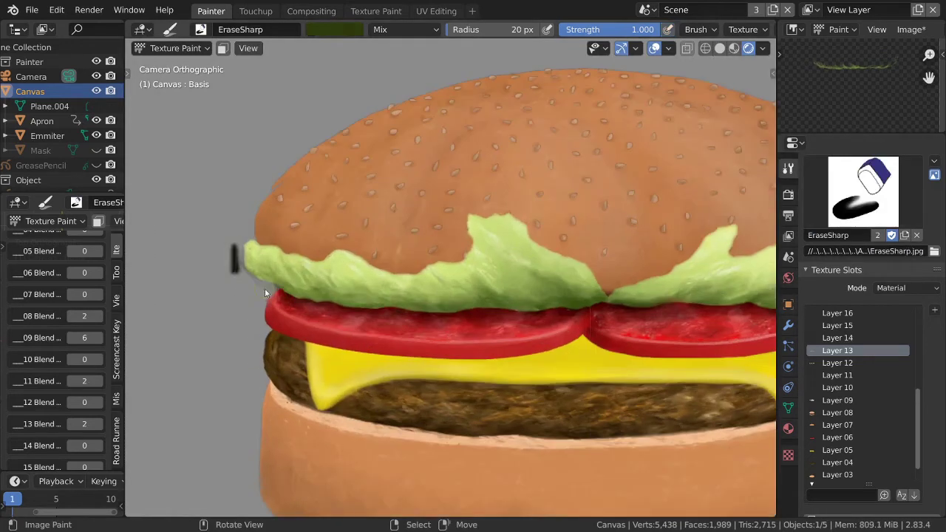
left_click(403, 29)
left_click(489, 233)
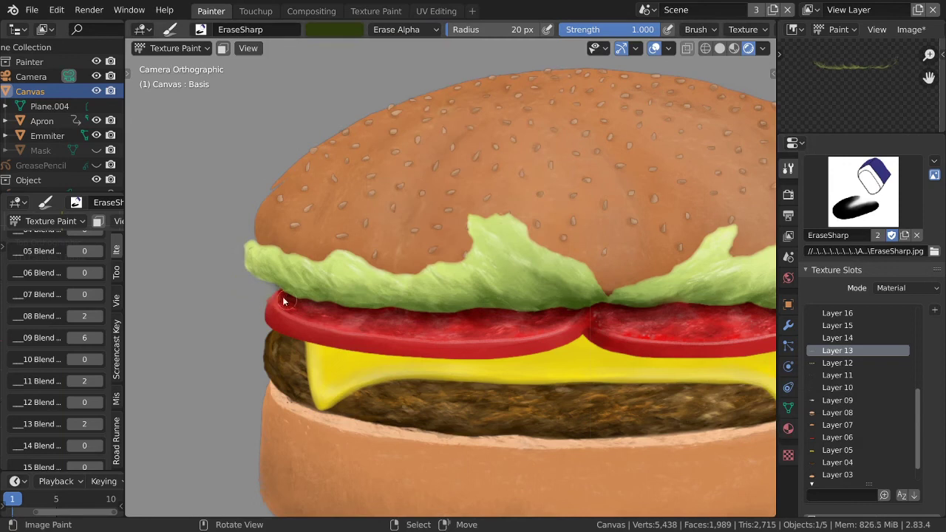
- Make Layer 12 the painting layer with brush blending set to Overlay
scroll(578, 322, "down", 1)
scroll(533, 307, "down", 2)
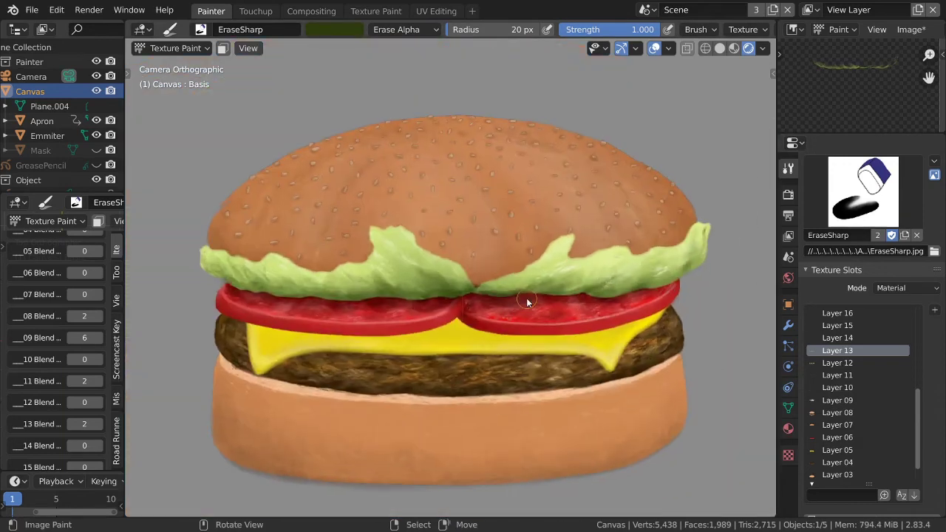
left_click(857, 363)
left_click(397, 33)
left_click(414, 245)
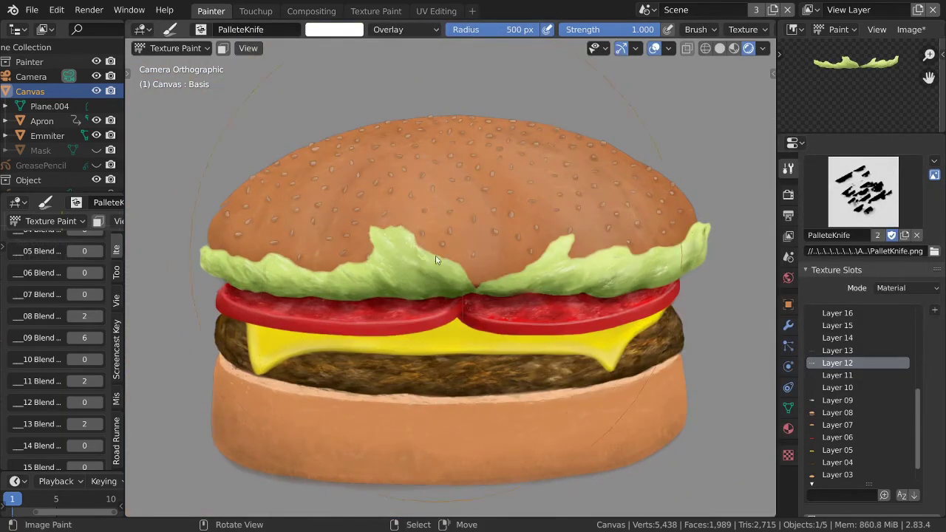
- Lower the brush strength to about half, set blending to Erase Alpha, and save
key("shift+f")
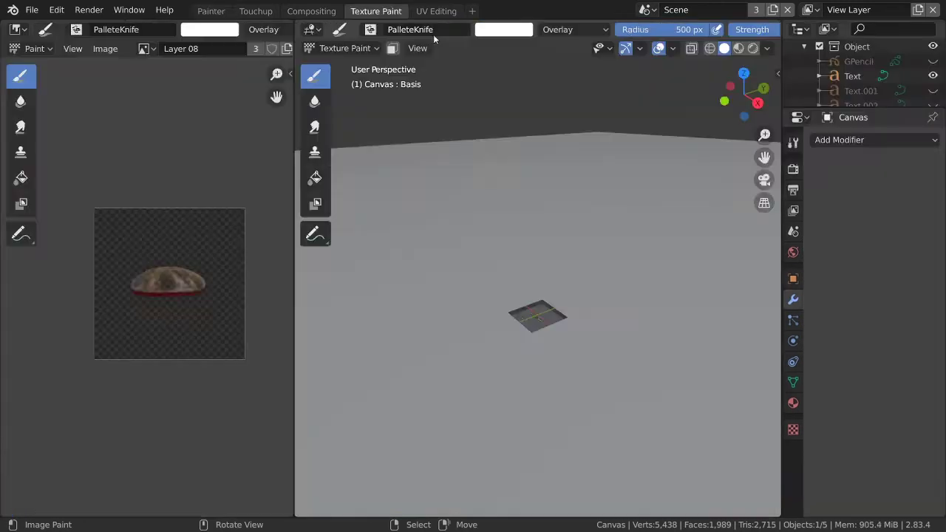
left_click(405, 29)
left_click(492, 237)
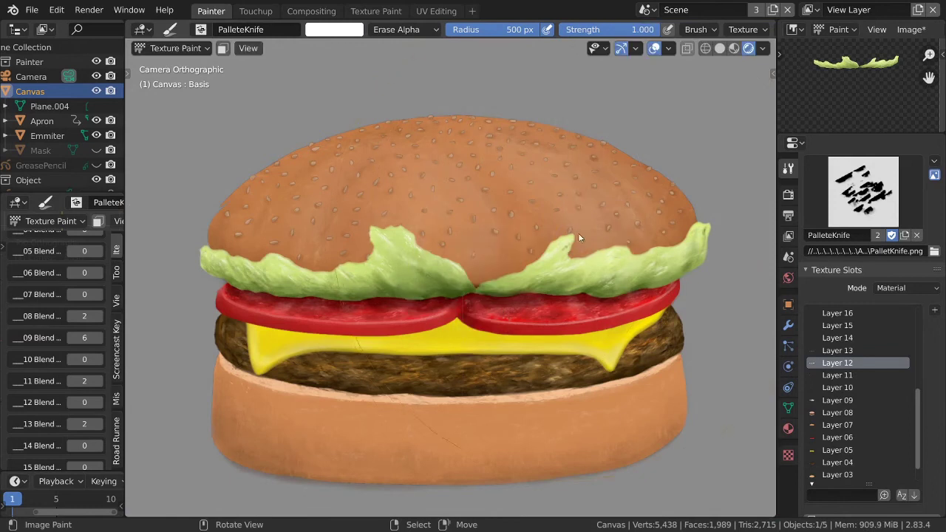
scroll(518, 226, "up", 2)
key("ctrl+s")
scroll(456, 280, "down", 4)
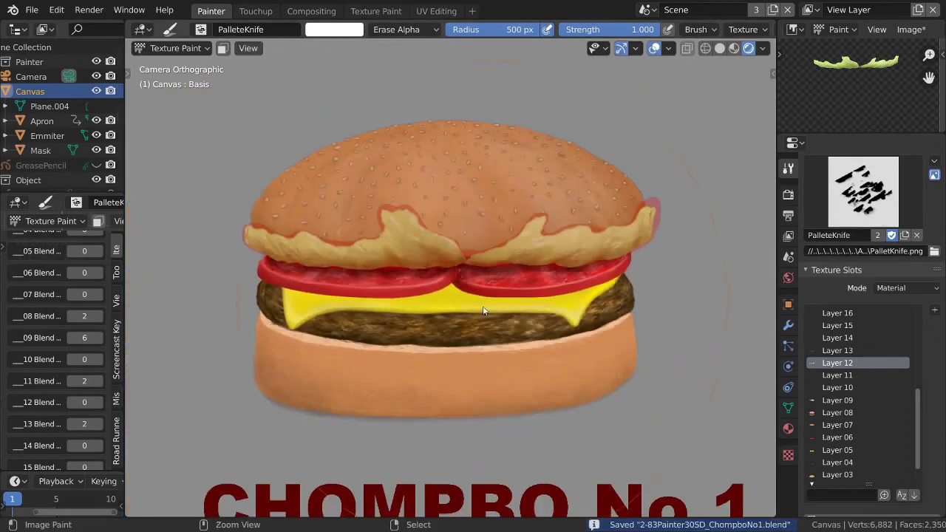
- Paint mask over both lettuce leaves, from the right leaf tip to the left edge
left_click_drag(621, 221, 251, 244)
scroll(581, 313, "up", 2)
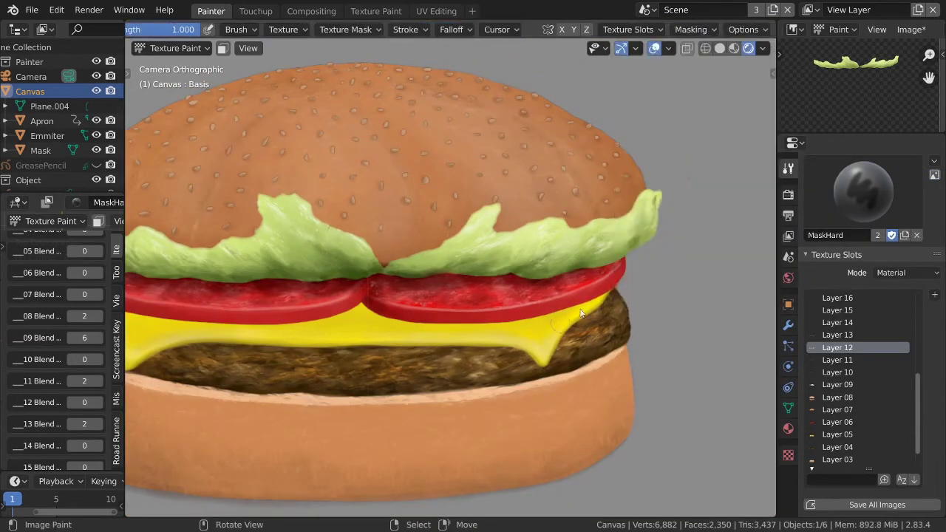
left_click_drag(627, 248, 647, 238)
mouse_move(564, 242)
left_mouse_down()
mouse_move(476, 257)
mouse_move(566, 239)
mouse_move(517, 266)
mouse_move(674, 215)
left_mouse_up()
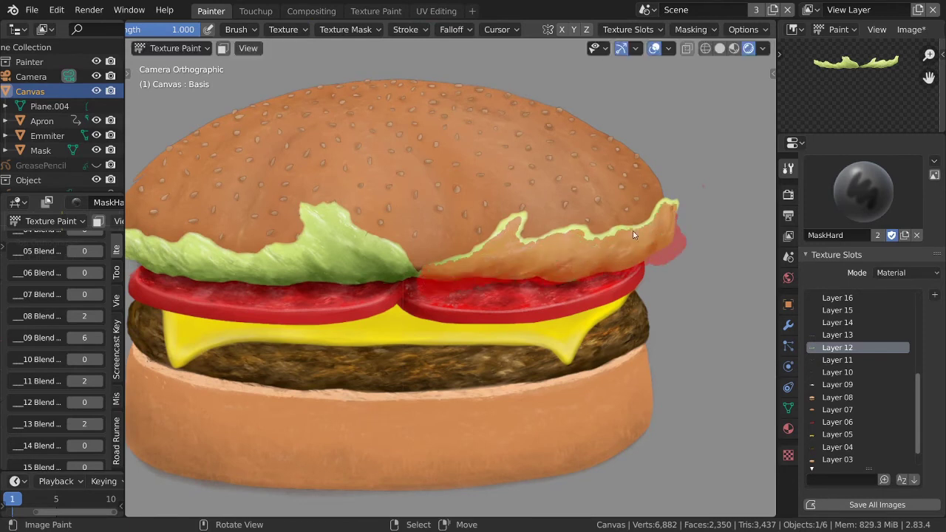
middle_click_drag(506, 264, 524, 290)
mouse_move(419, 243)
left_mouse_down()
mouse_move(436, 281)
mouse_move(498, 277)
mouse_move(303, 295)
left_mouse_up()
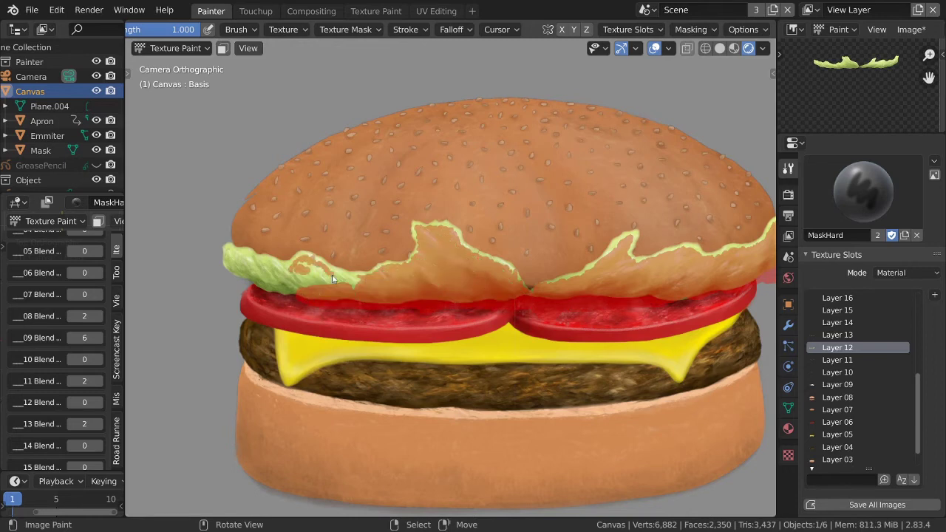
left_click_drag(227, 262, 238, 267)
scroll(283, 302, "down", 3)
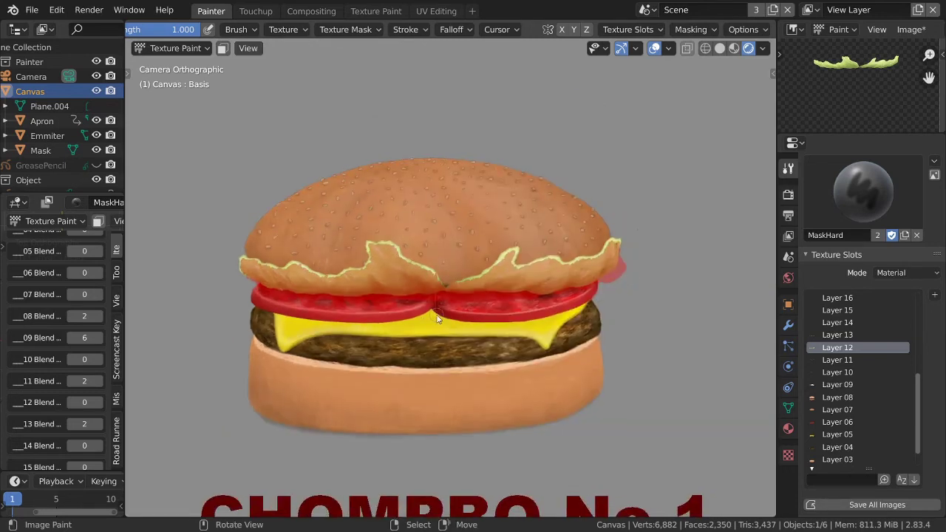
- Switch back to the PalleteKnife brush and review the masking and painting options
key("ctrl+s")
scroll(518, 29, "down", 3)
left_click(743, 29)
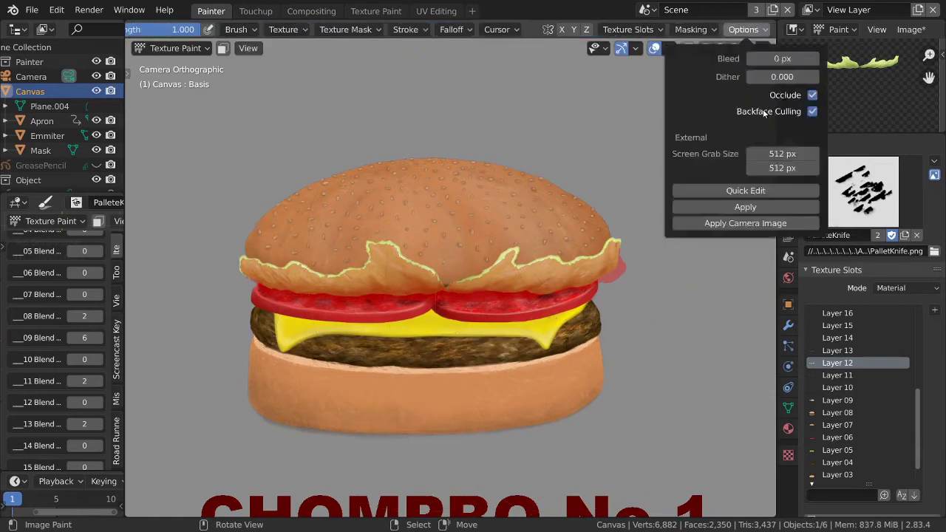
scroll(414, 295, "up", 3)
scroll(413, 296, "down", 2)
left_click(690, 29)
- Erase part of the lettuce's top edge, then zoom in closer on the left leaf
scroll(518, 29, "up", 3)
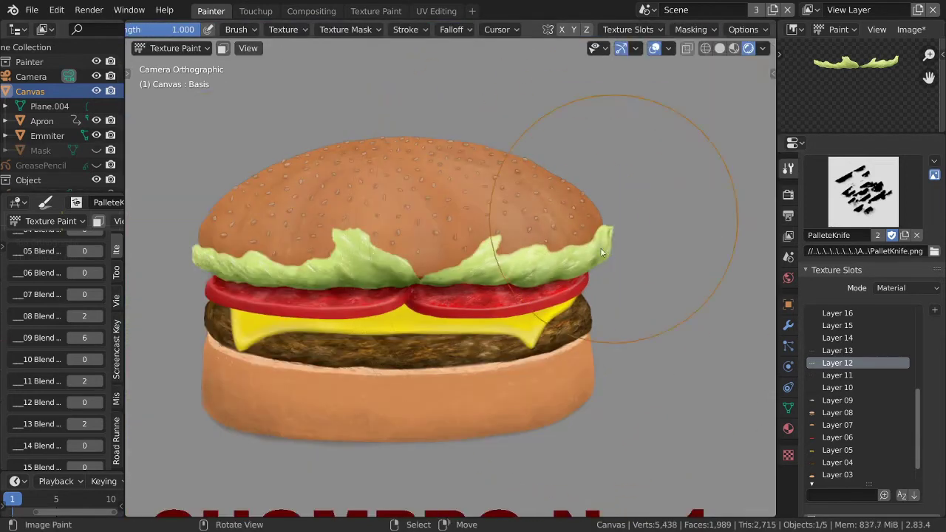
scroll(502, 234, "up", 2)
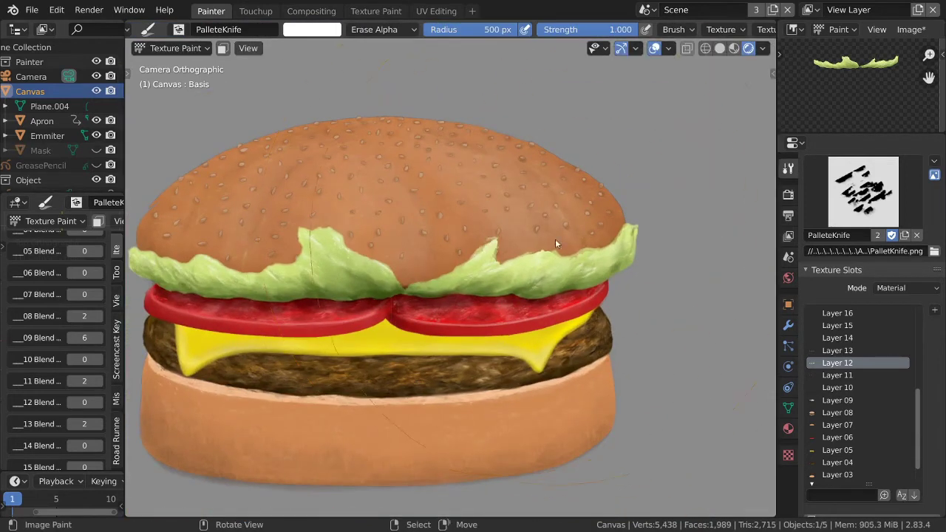
scroll(620, 259, "down", 2, "ctrl")
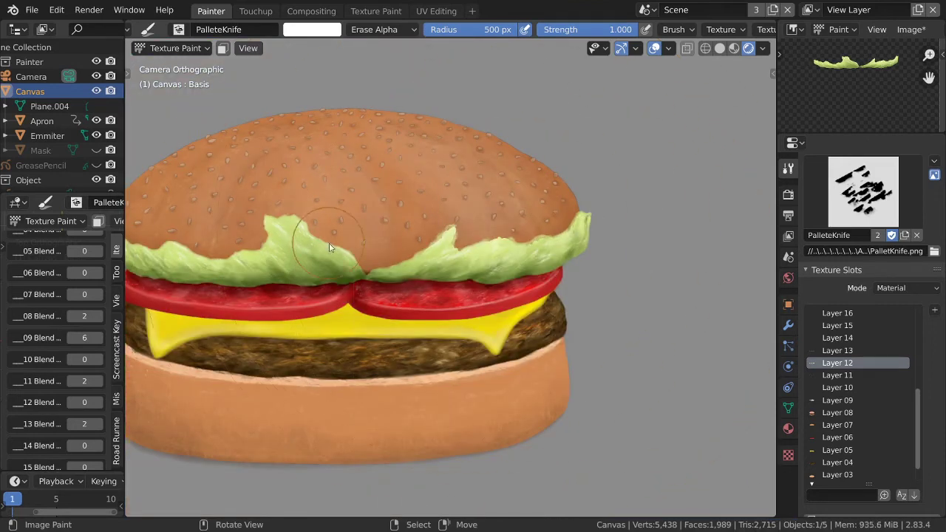
scroll(288, 220, "up", 1)
scroll(417, 231, "up", 2)
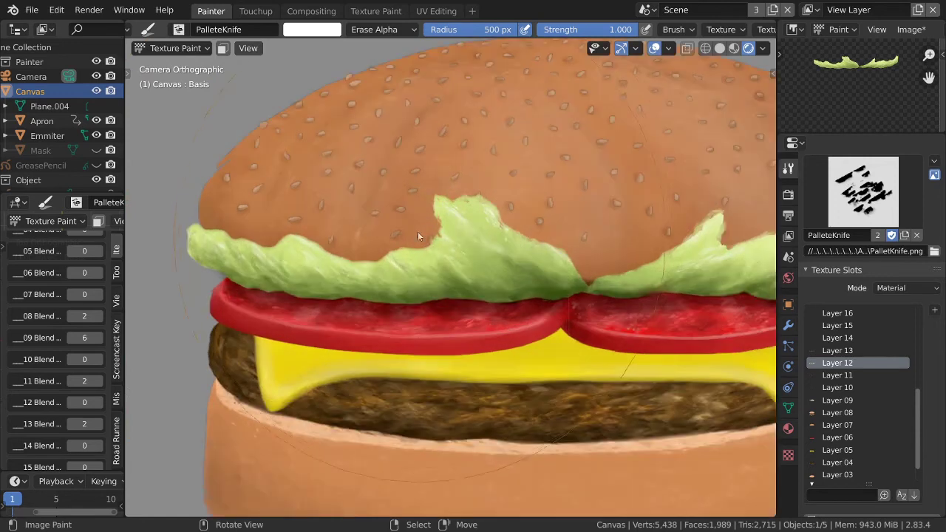
left_click_drag(351, 263, 270, 235)
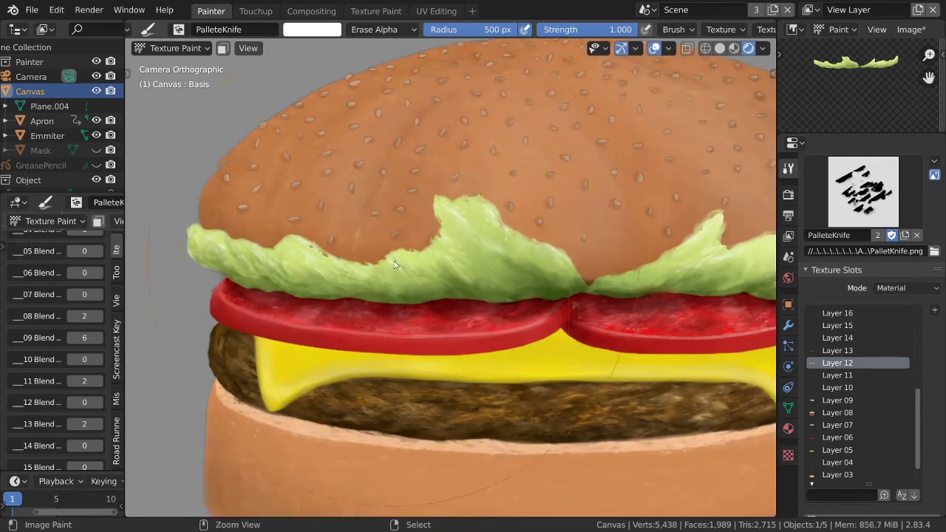
middle_click_drag(394, 264, 252, 254, "ctrl")
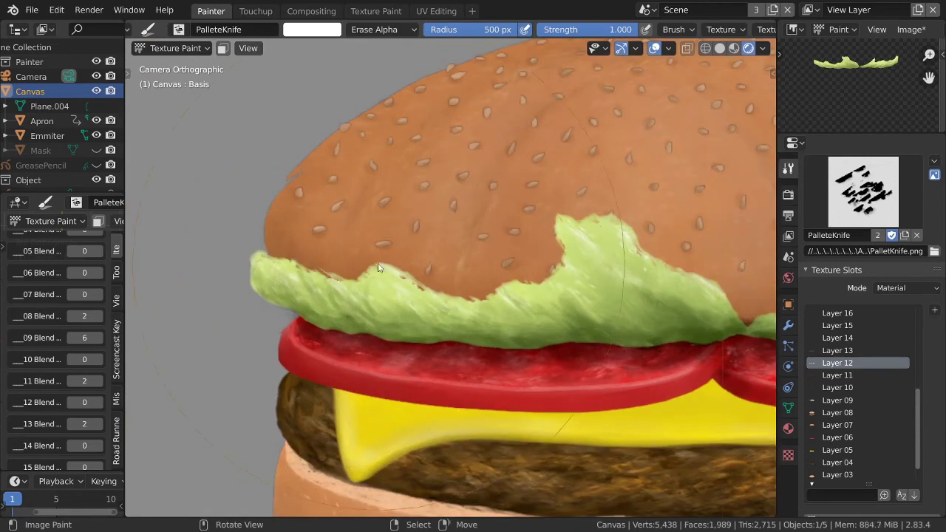
scroll(378, 267, "down", 2)
scroll(378, 266, "down", 2)
scroll(400, 270, "up", 5)
- Select the EraseSharp brush from Quick Favorites and adjust the zoom on the lettuce
key("q")
left_click(863, 191)
left_click(744, 315)
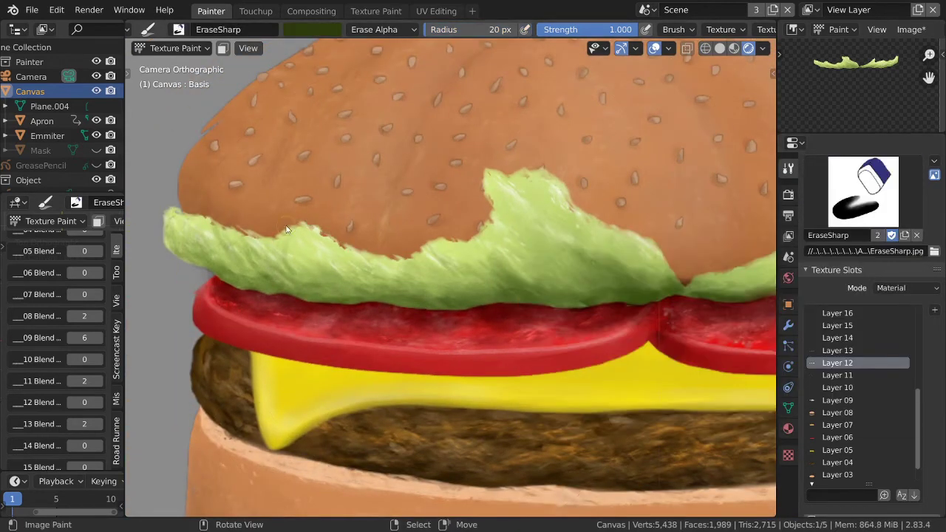
scroll(286, 229, "up", 3)
scroll(310, 214, "down", 1)
scroll(340, 203, "down", 1)
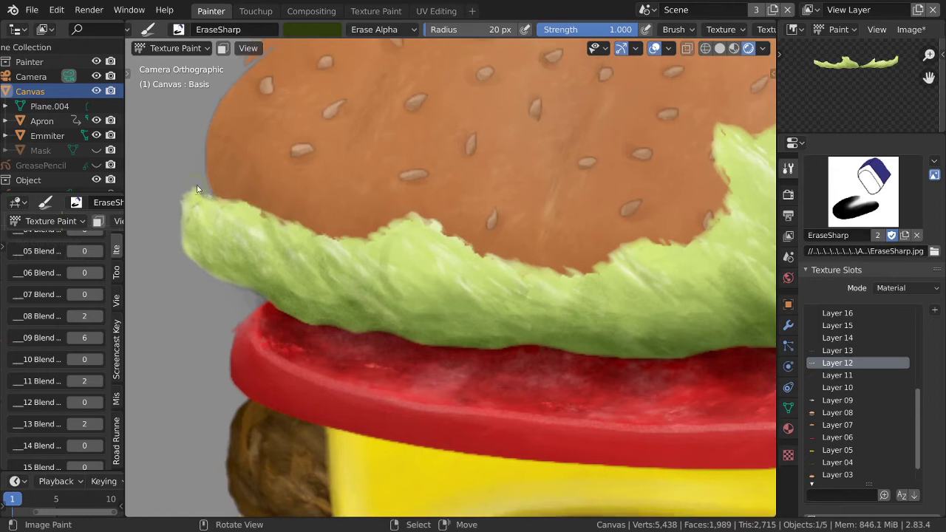
scroll(222, 199, "up", 1)
scroll(229, 210, "up", 1)
scroll(244, 222, "up", 1)
scroll(266, 229, "up", 1)
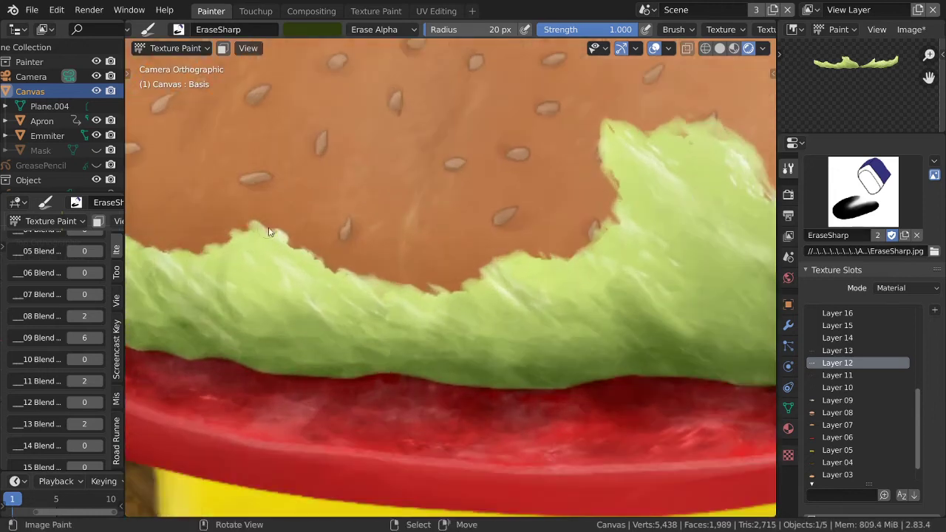
scroll(464, 274, "down", 2)
scroll(382, 235, "down", 1)
scroll(357, 216, "up", 1)
scroll(474, 339, "up", 2)
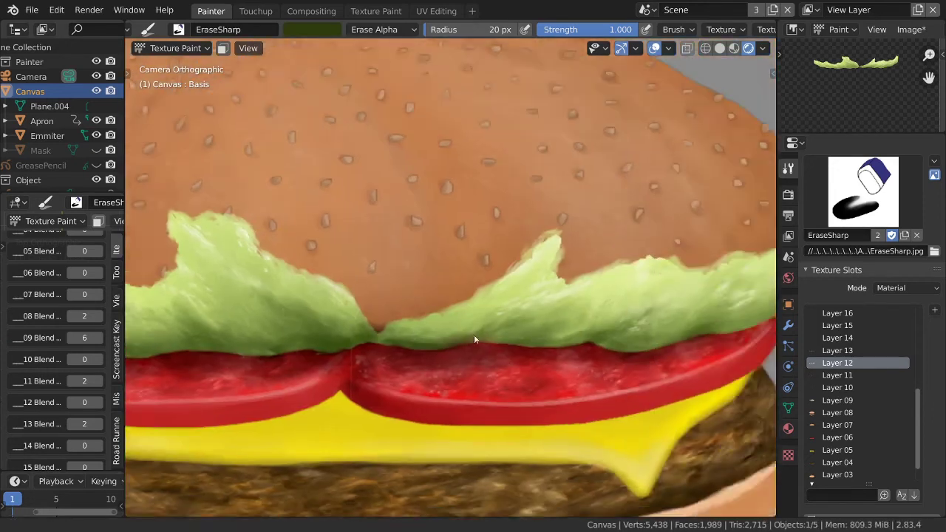
- Sample a colour from the painting, then return to the EraseSharp brush
key("s")
scroll(348, 310, "up", 2)
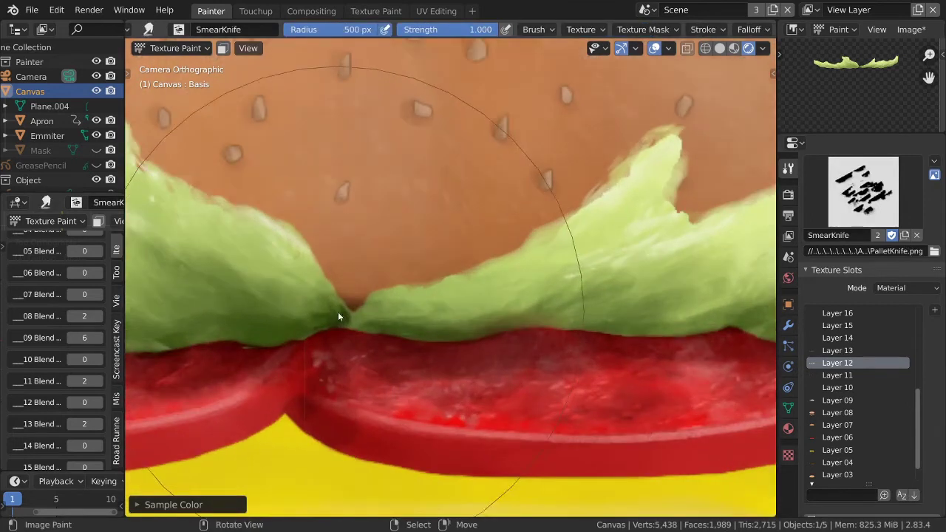
scroll(346, 351, "down", 4)
key("shift+space")
left_click(502, 214)
scroll(432, 287, "up", 2)
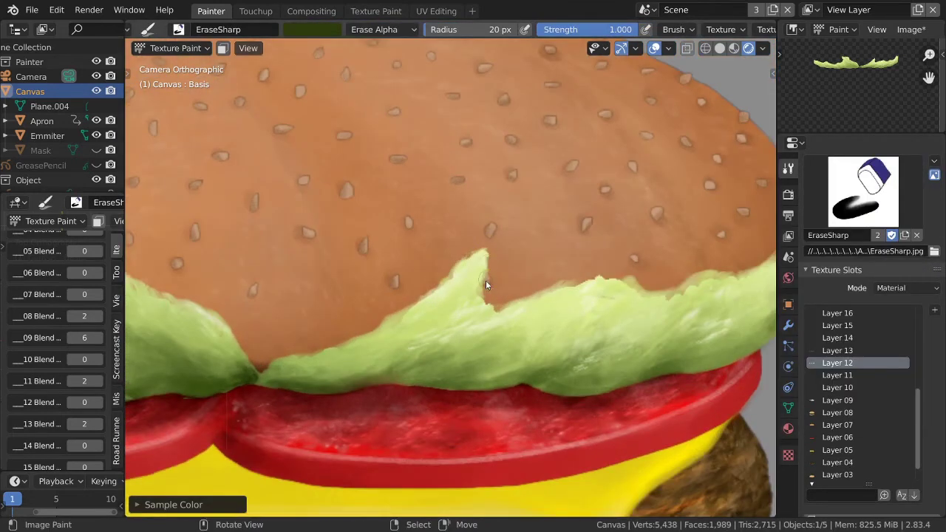
- Pan along the lettuce leaves and reselect EraseSharp to keep trimming the edges
middle_click_drag(486, 283, 341, 331)
scroll(465, 302, "up", 1)
middle_click_drag(517, 279, 447, 286, "shift")
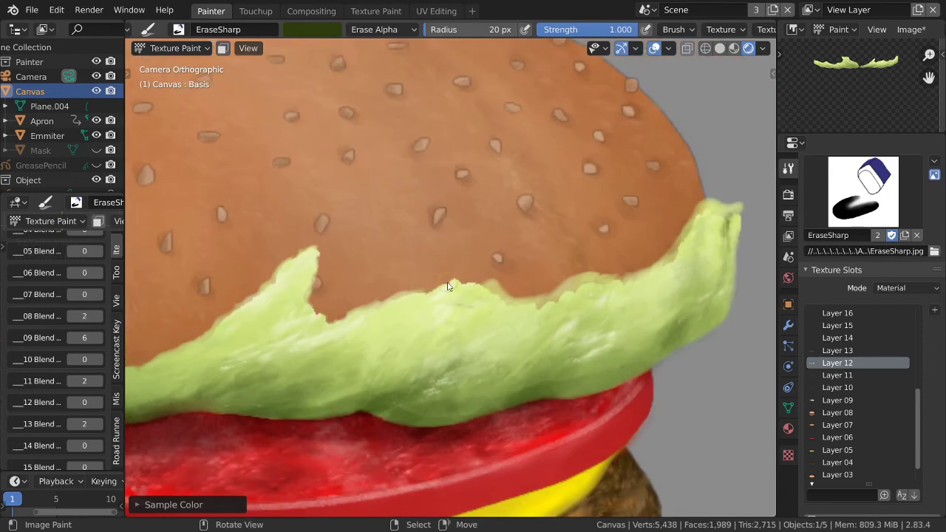
scroll(316, 277, "down", 2)
scroll(325, 251, "up", 2)
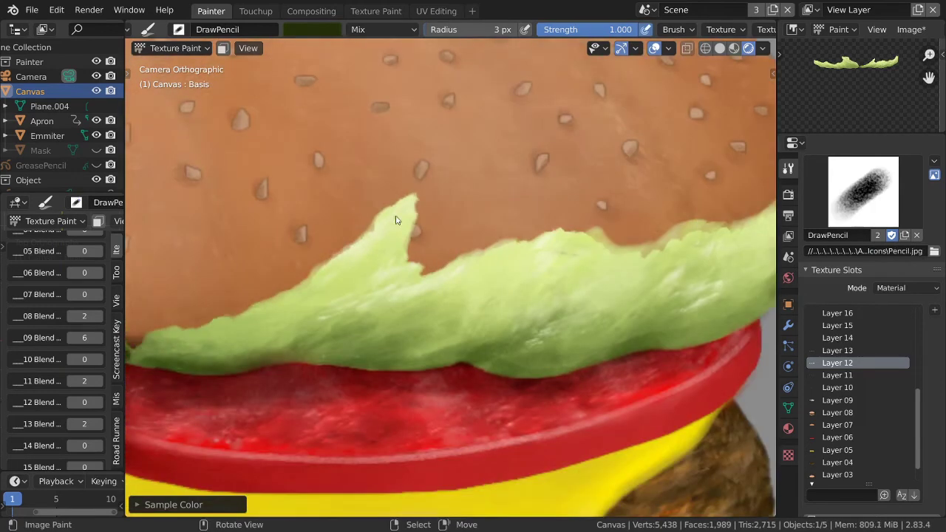
scroll(597, 236, "down", 2)
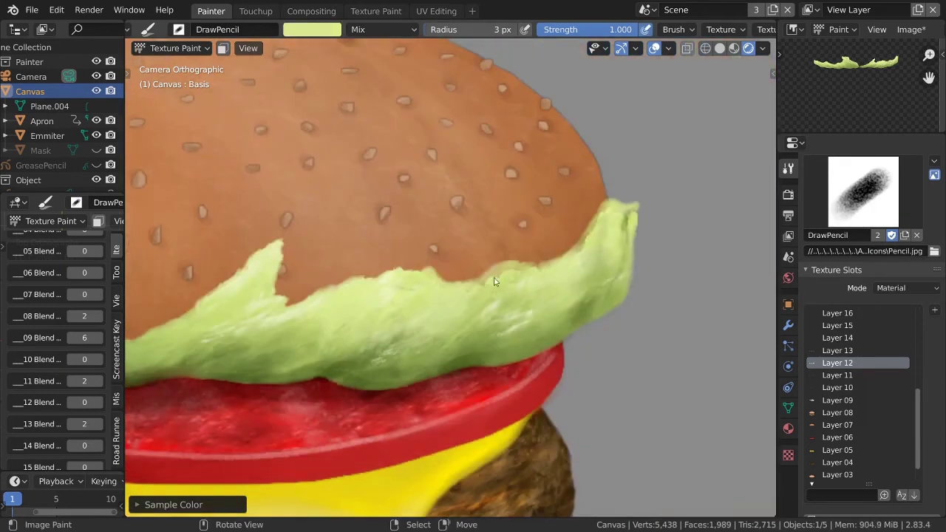
left_click(517, 270)
scroll(515, 344, "down", 2)
scroll(515, 345, "up", 4)
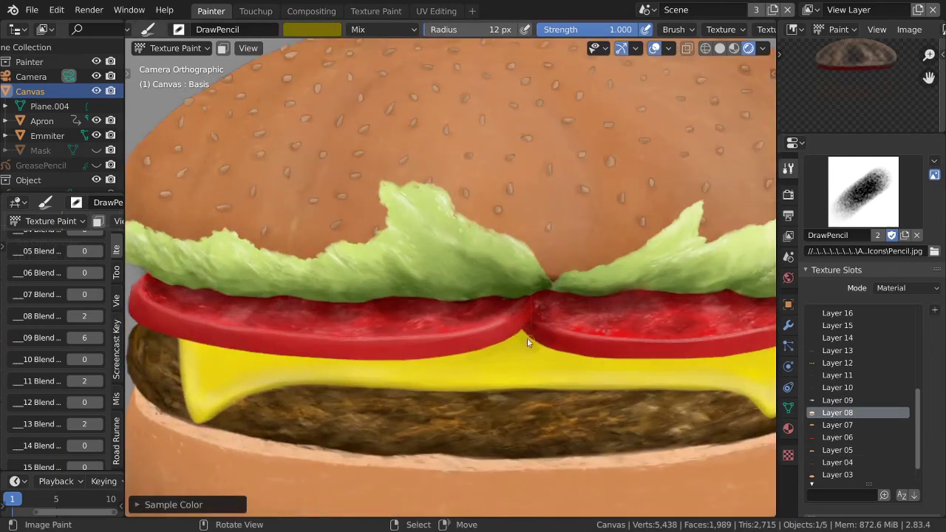
- Paint a darker shadow on the cheese under the tomato with a smaller brush
mouse_move(527, 338)
left_mouse_down()
mouse_move(475, 354)
mouse_move(547, 349)
left_mouse_up()
key("bracketleft")
scroll(524, 344, "down", 3)
scroll(524, 344, "down", 2)
left_click_drag(236, 366, 510, 374)
scroll(480, 362, "up", 3)
left_click_drag(413, 360, 480, 362)
scroll(481, 363, "down", 3)
- Switch between the EraseSharp and SmearRandom brushes via Quick Favorites
key("q")
left_click(433, 376)
scroll(473, 347, "up", 3)
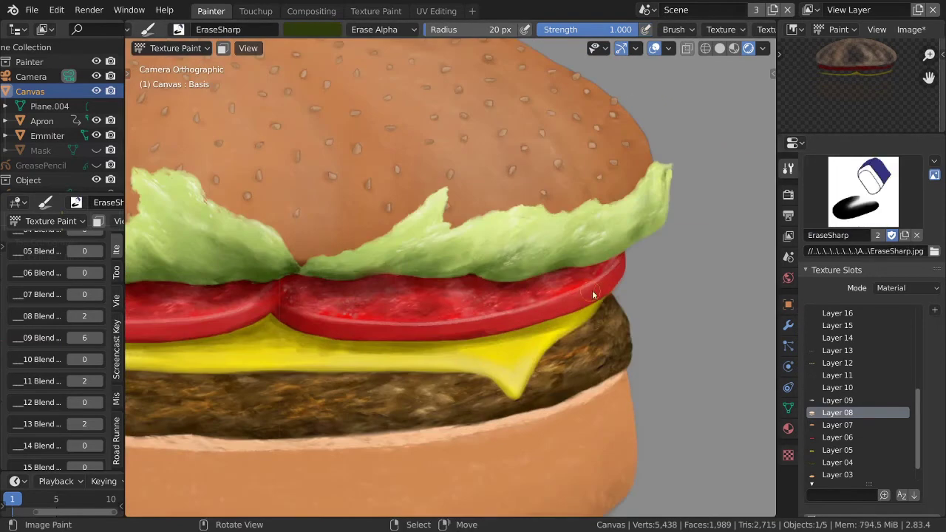
scroll(500, 326, "up", 1)
scroll(499, 326, "up", 2)
key("bracketleft")
key("bracketleft")
key("bracketleft")
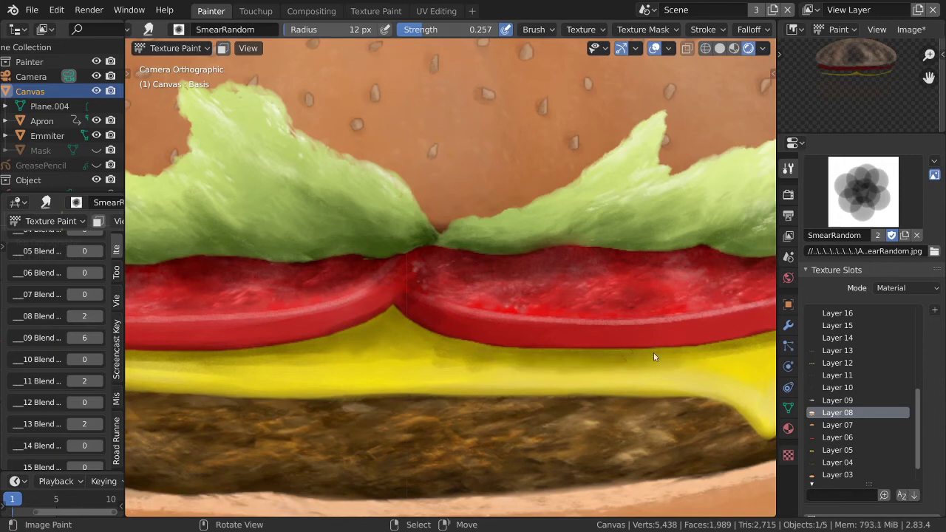
scroll(653, 352, "down", 3)
scroll(500, 369, "up", 3)
key("q")
left_click(705, 293)
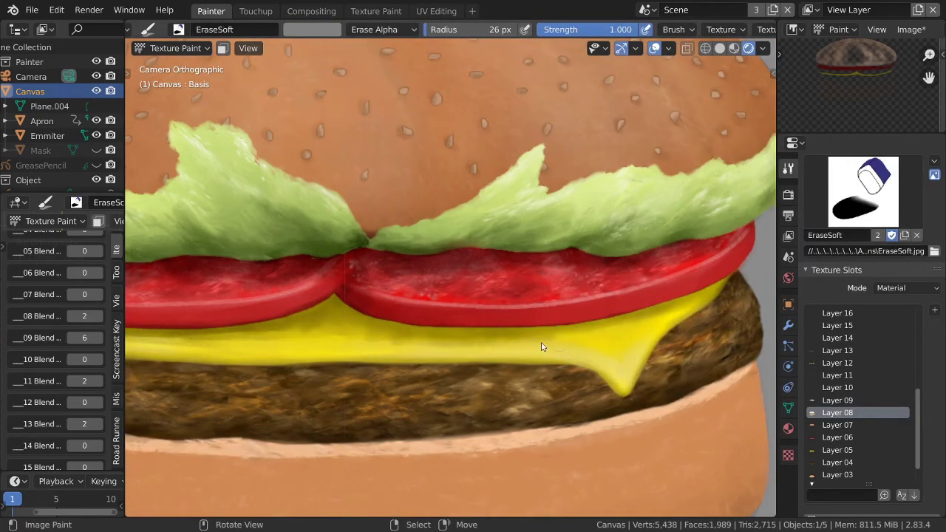
scroll(355, 344, "down", 2)
scroll(397, 381, "down", 2)
- Choose the EraseSharp brush at 42 px from the brush tool menu
key("shift+space")
left_click(396, 381)
scroll(443, 385, "up", 2)
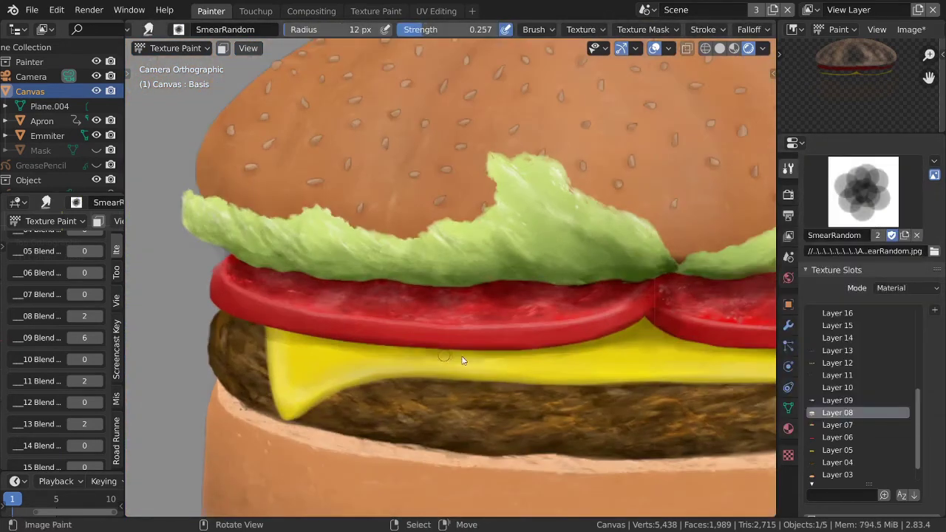
scroll(492, 315, "up", 2)
key("q")
scroll(254, 338, "down", 2)
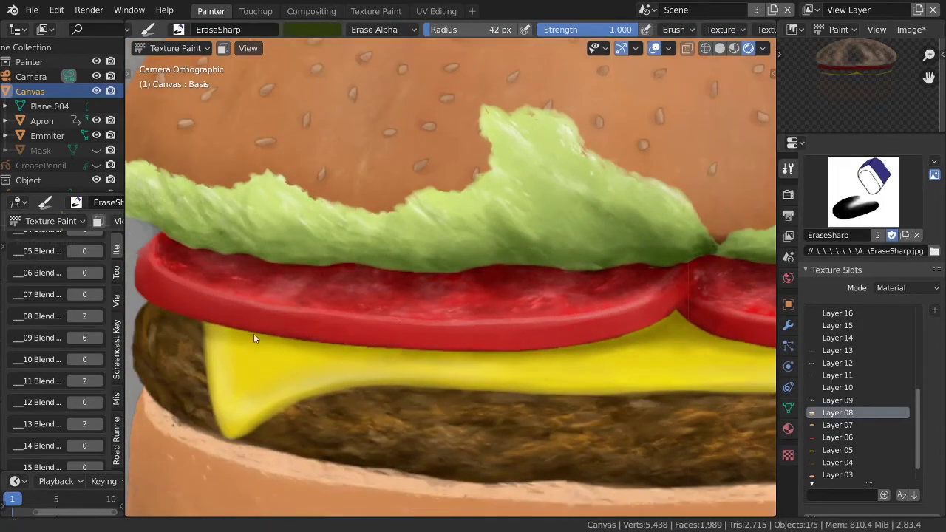
scroll(289, 344, "up", 2)
scroll(289, 345, "down", 3)
key("q")
scroll(214, 264, "up", 1)
scroll(578, 377, "down", 3)
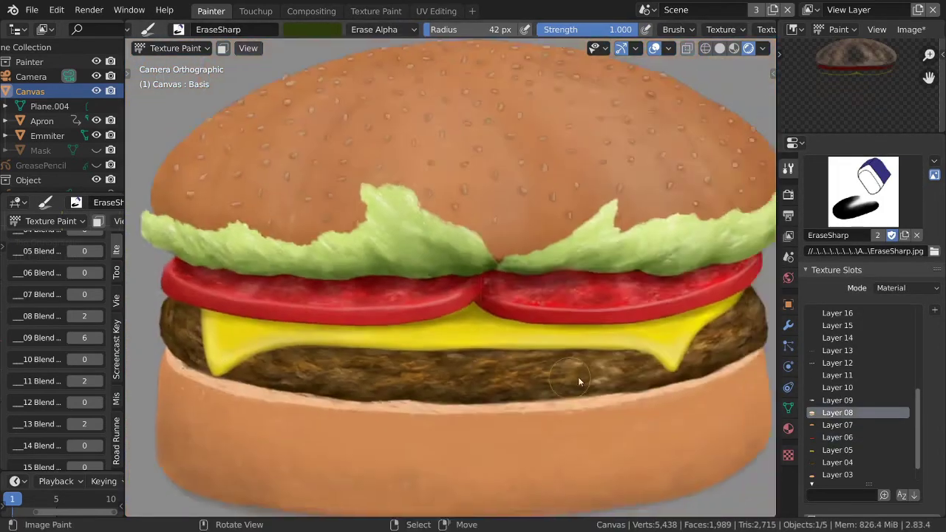
- Try the DrawPencil brush, then return to EraseSharp
key("shift+space")
left_click(803, 263)
scroll(477, 315, "up", 4)
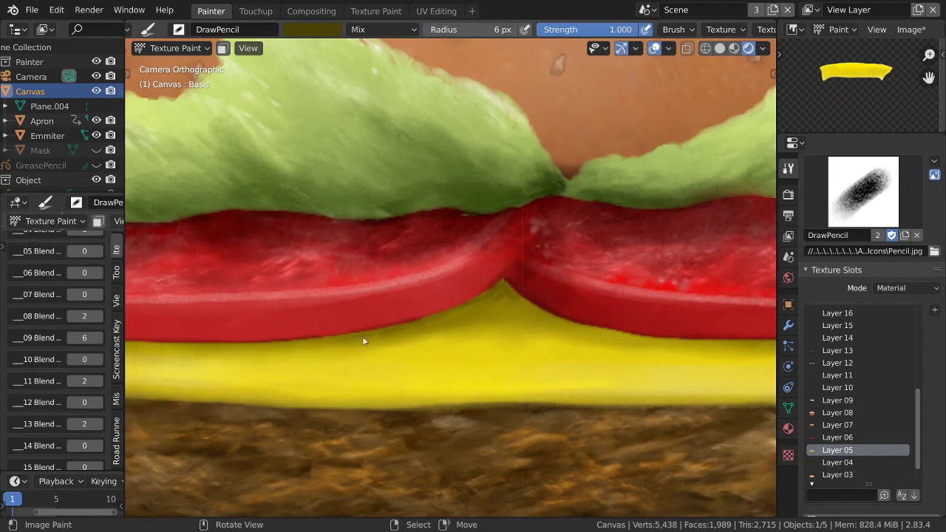
key("q")
left_click(510, 299)
scroll(501, 302, "down", 2)
scroll(505, 314, "up", 2)
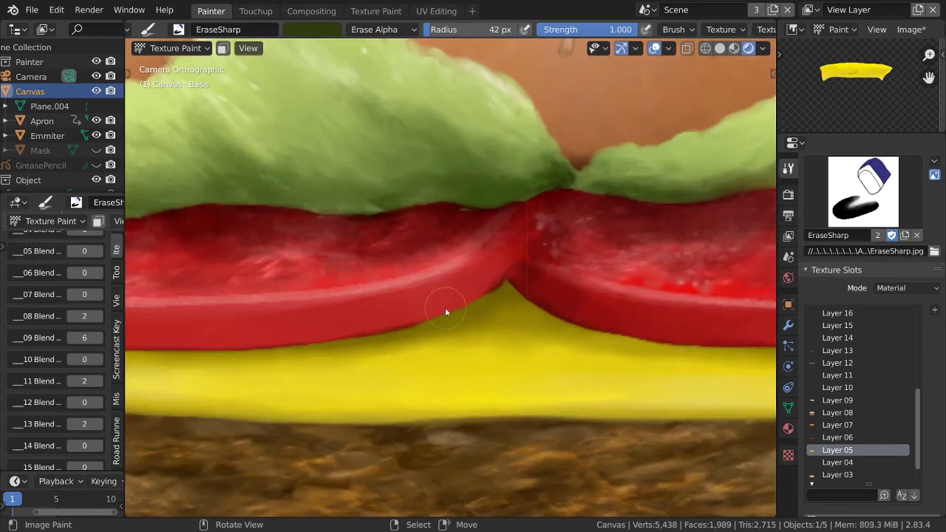
scroll(445, 312, "up", 2)
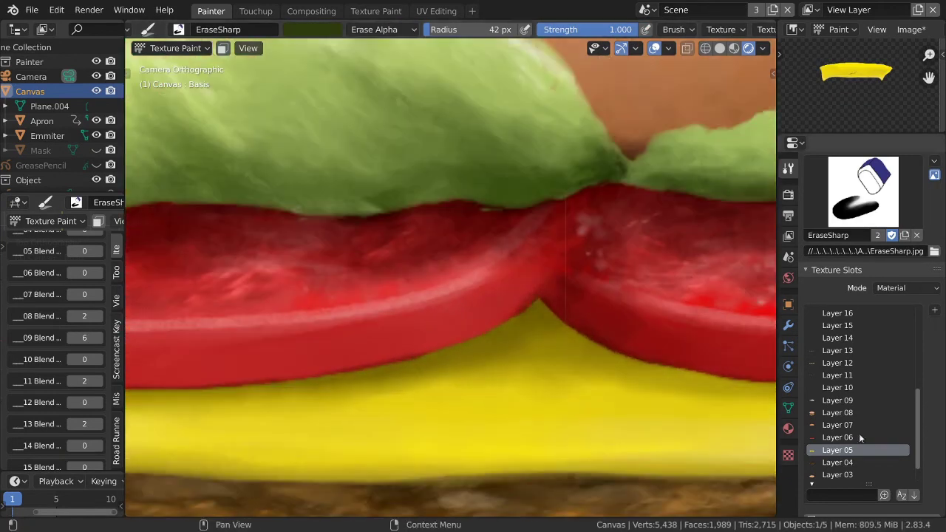
- Make Layer 08 the active paint layer, view the whole burger, and choose SmearRandom
left_click(838, 412)
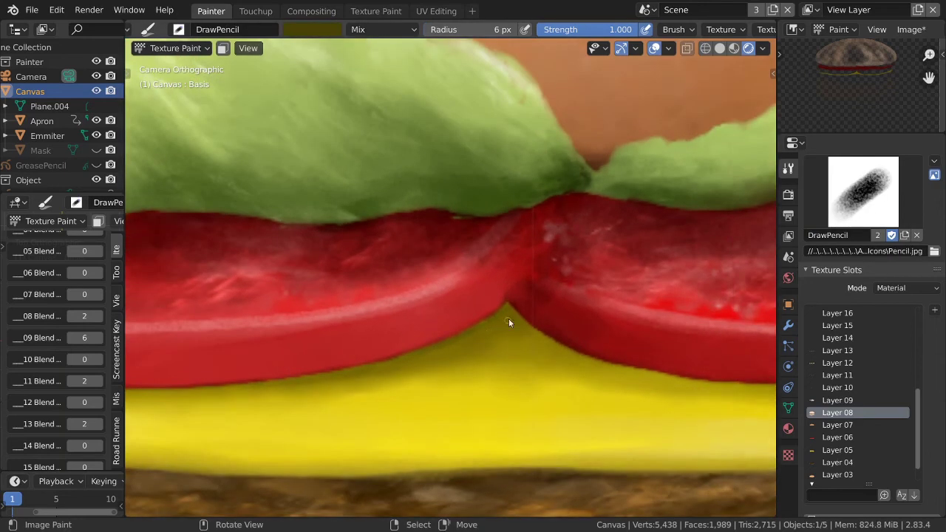
key("Home")
key("q")
left_click(460, 363)
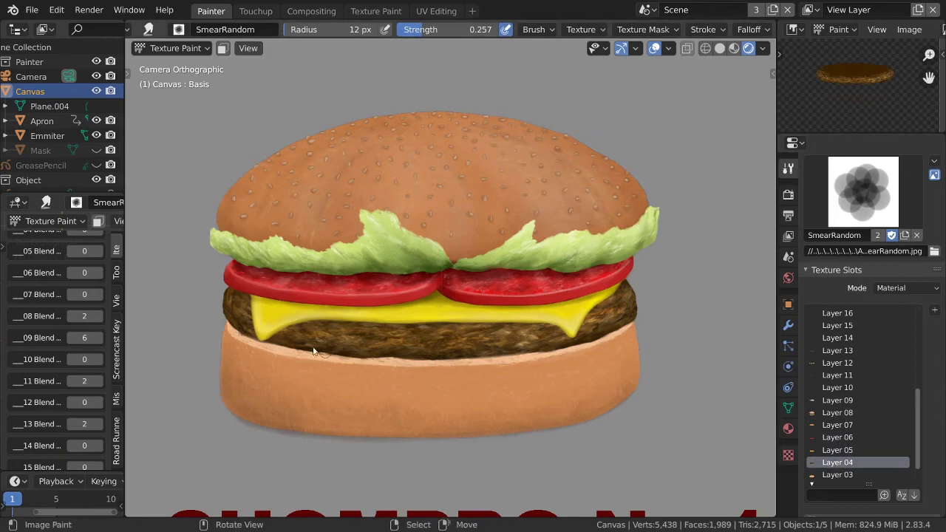
scroll(243, 277, "up", 3)
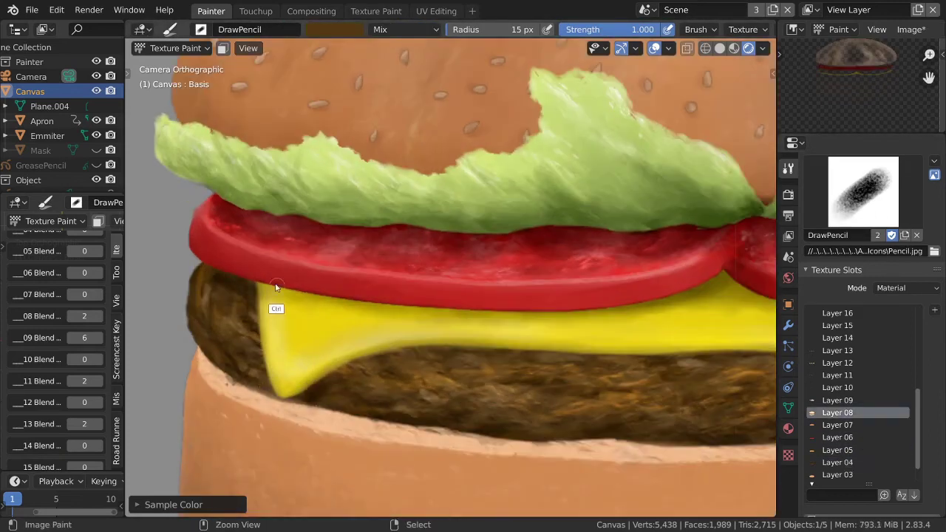
scroll(275, 306, "up", 2)
scroll(653, 301, "down", 3)
scroll(517, 303, "down", 2)
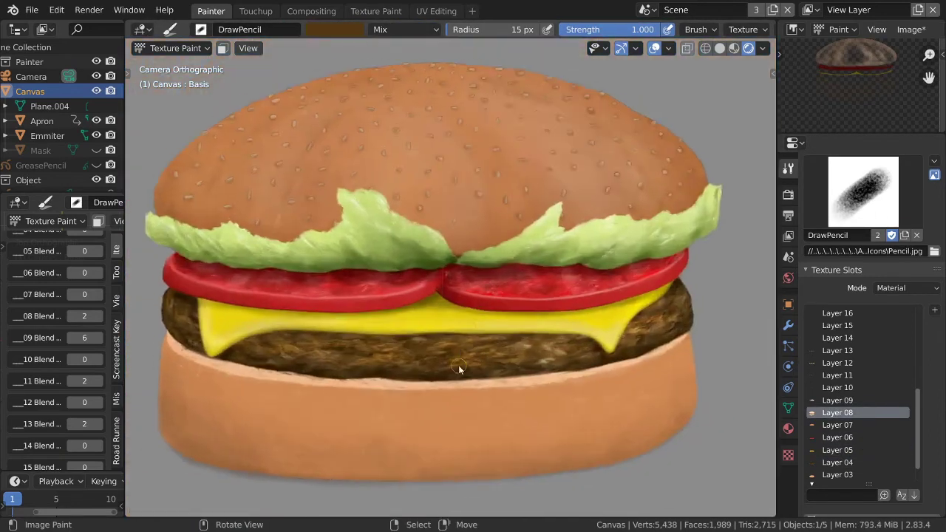
scroll(417, 301, "up", 4)
- Sample the tomato to select its layer, choose light pink, and shrink the brush to 6 px
key("s")
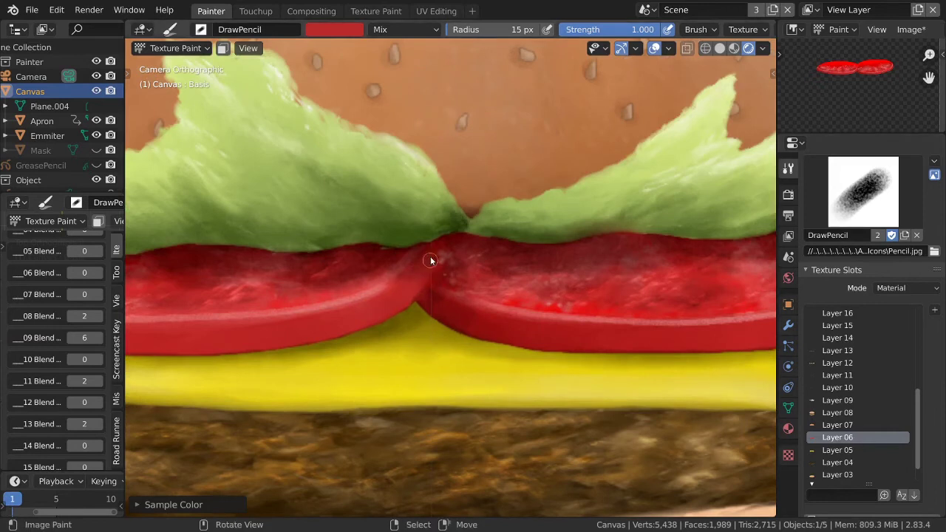
scroll(436, 266, "down", 3)
left_click(334, 29)
left_click(333, 85)
scroll(366, 295, "up", 3)
scroll(366, 294, "down", 3)
key("f")
left_click(465, 332)
- Zoom around both tomato slices while dabbing the pale pink seed highlights
scroll(522, 373, "up", 2)
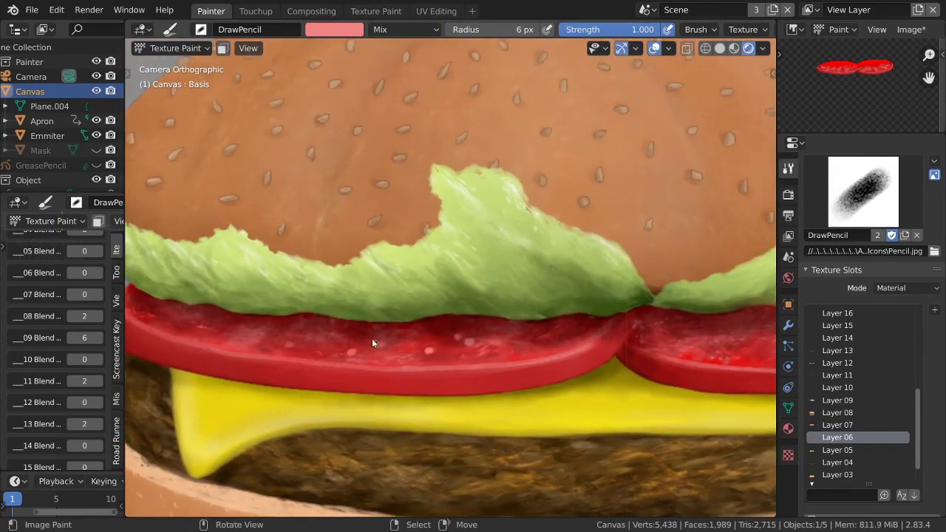
scroll(440, 379, "down", 1)
scroll(503, 366, "down", 2)
scroll(503, 366, "down", 1)
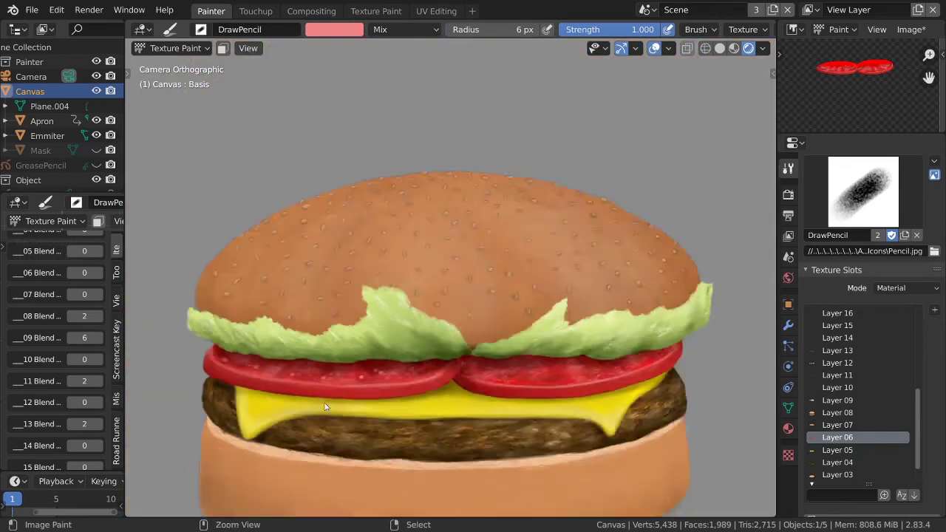
scroll(465, 386, "up", 2)
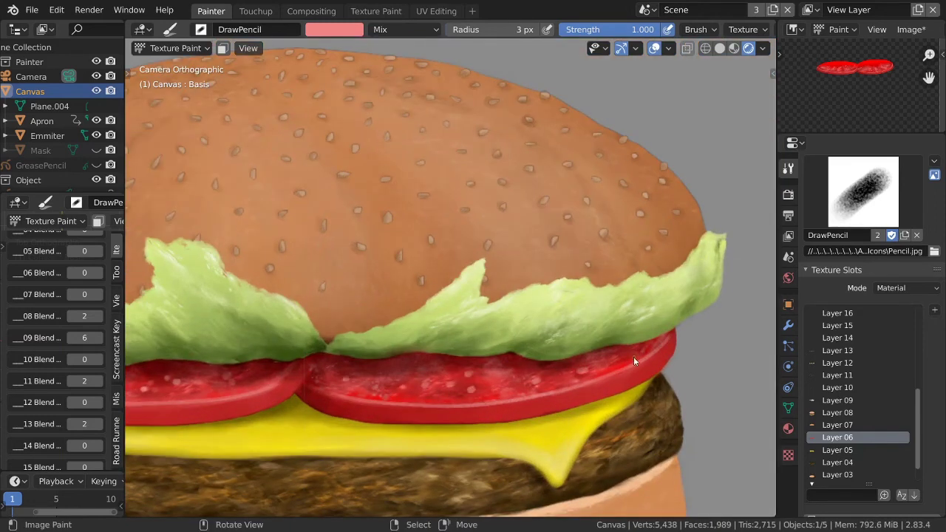
scroll(633, 356, "down", 3)
scroll(487, 352, "down", 1)
scroll(452, 391, "up", 1)
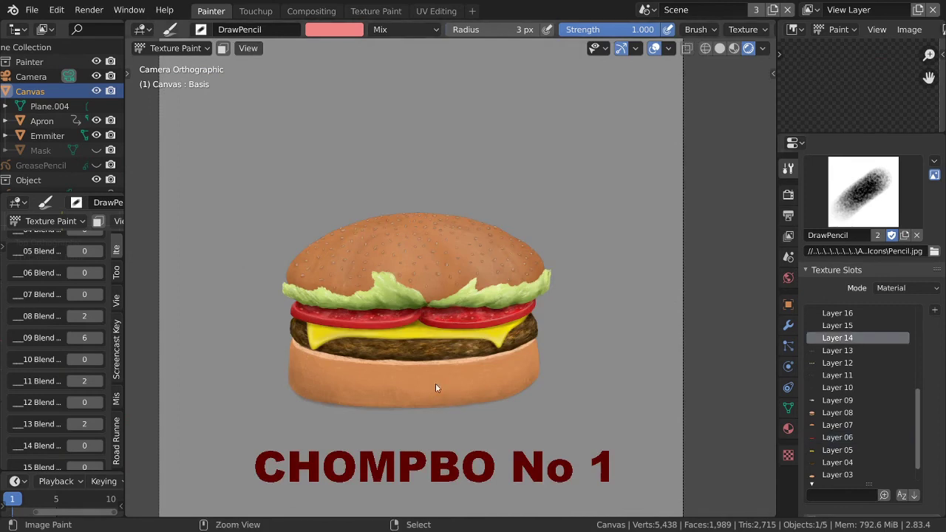
- Paint a dark red line along the bun edge and set the brush to 5 px
scroll(435, 387, "up", 3)
left_click(334, 30)
left_click_drag(453, 389, 335, 373)
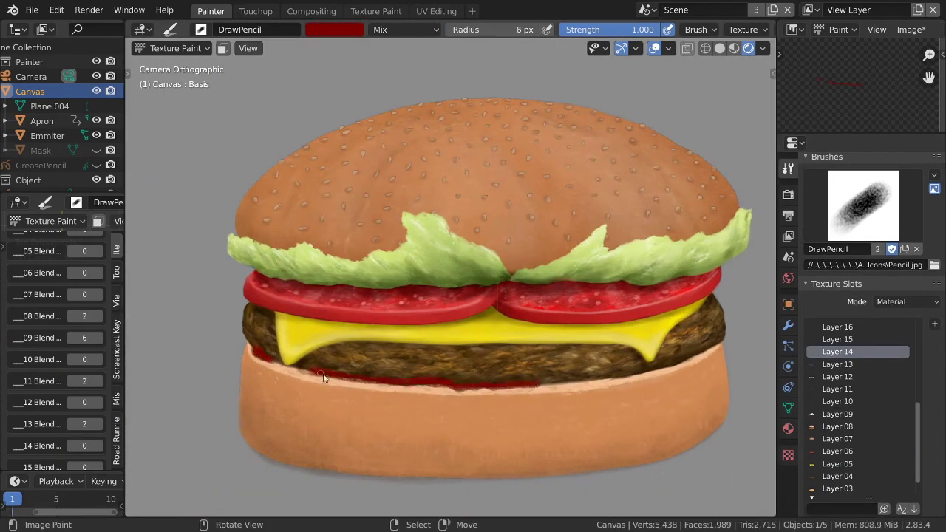
scroll(323, 378, "up", 1)
scroll(355, 385, "up", 1)
key("f")
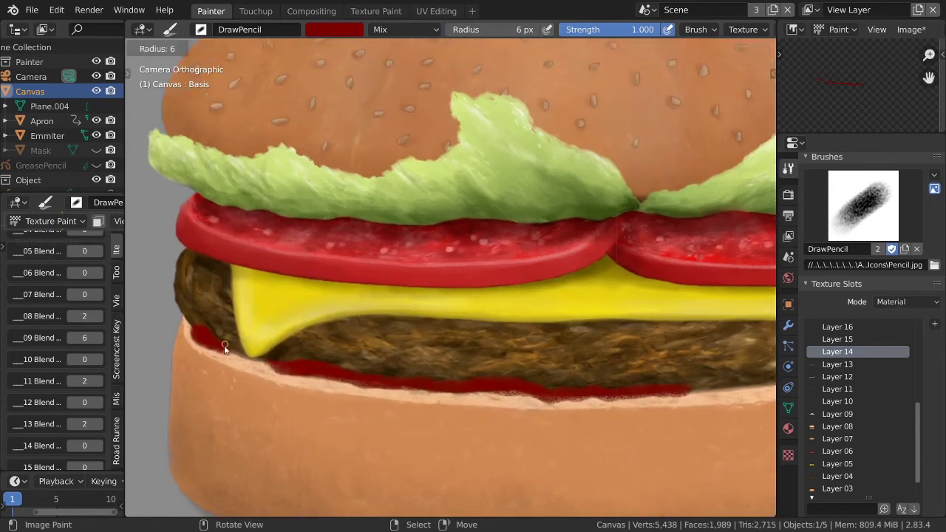
left_click(181, 316)
scroll(182, 317, "up", 1)
- Check the whole burger and extend the ketchup line around the patty
middle_click_drag(456, 396, 350, 381, "shift")
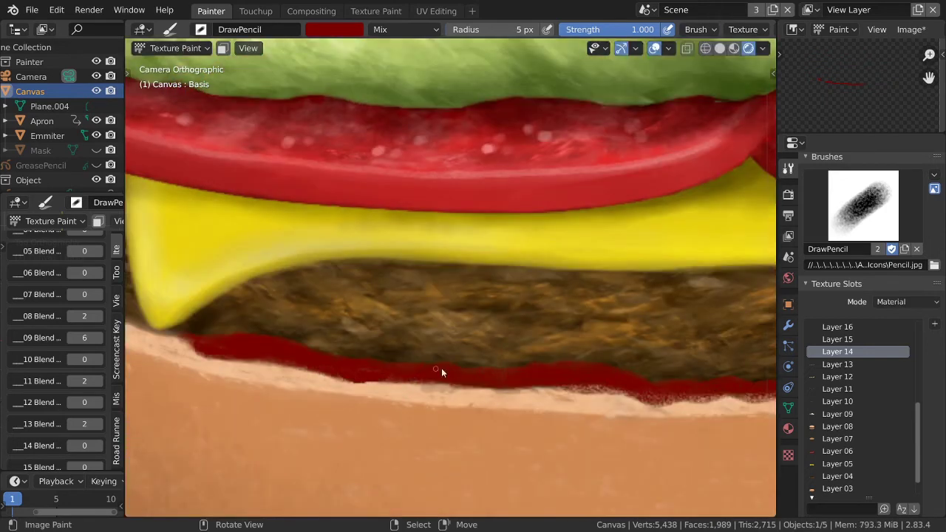
key("Home")
scroll(329, 397, "up", 3)
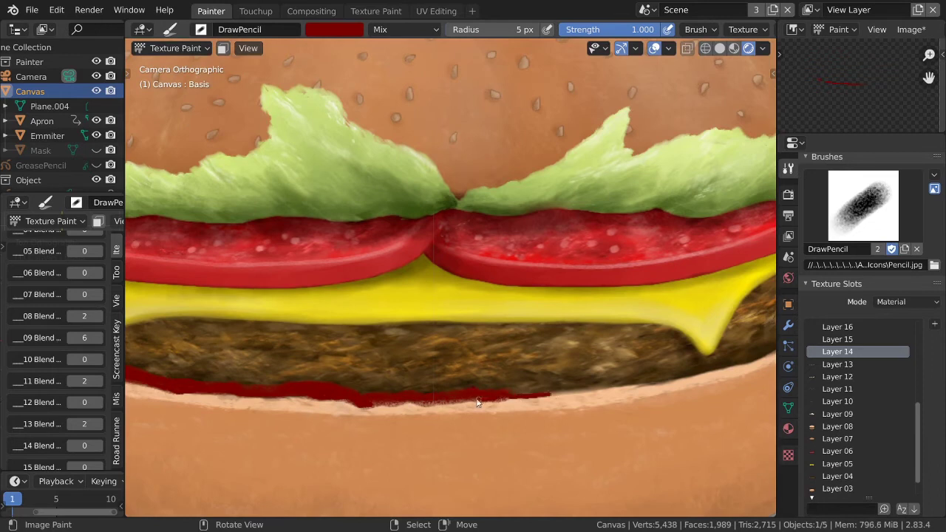
scroll(654, 351, "right", 4)
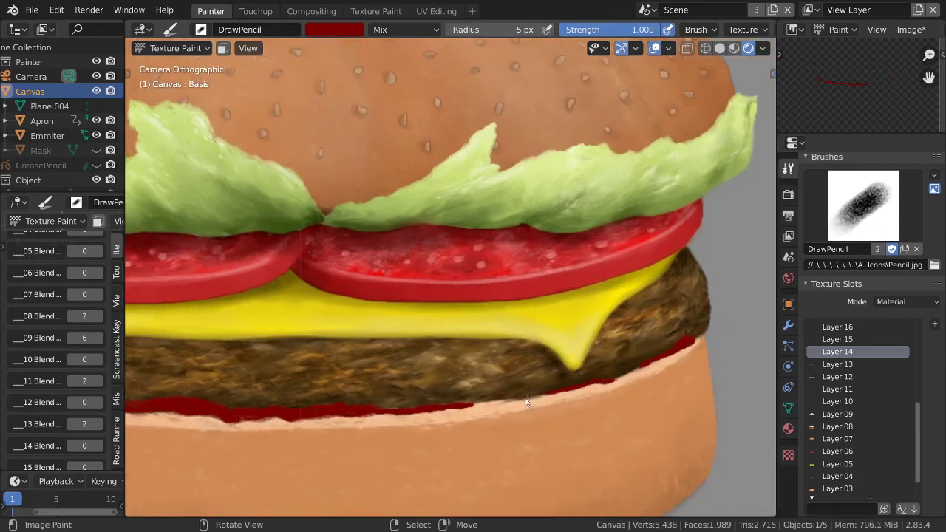
middle_click_drag(654, 354, 535, 379, "ctrl")
- Swap to the pink colour and back to dark red while inspecting the line
key("s")
scroll(535, 379, "down", 2)
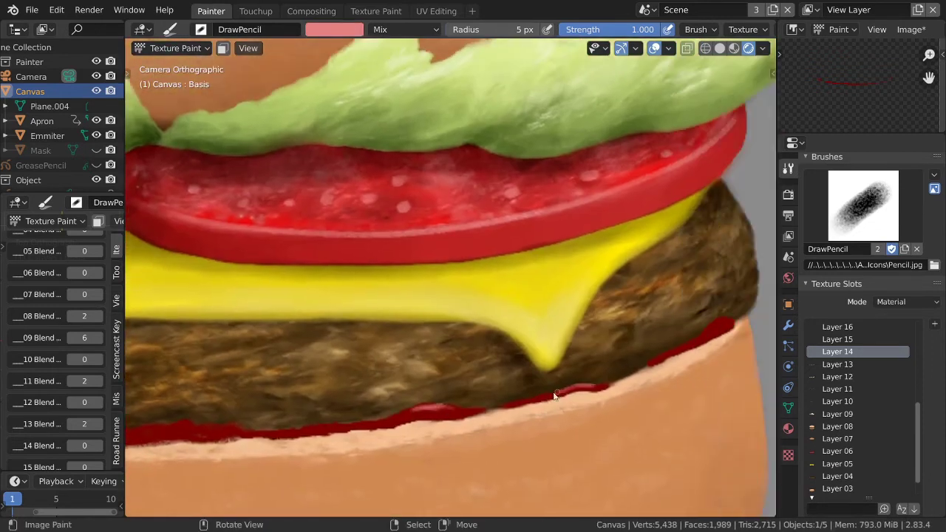
scroll(589, 439, "down", 2)
scroll(592, 411, "up", 4)
scroll(404, 418, "down", 1)
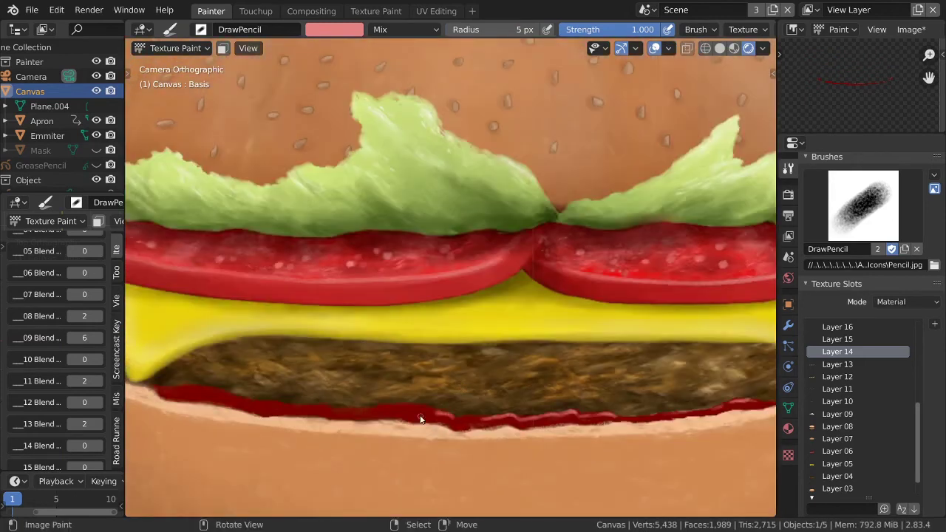
scroll(414, 421, "down", 2)
scroll(437, 429, "up", 2)
key("s")
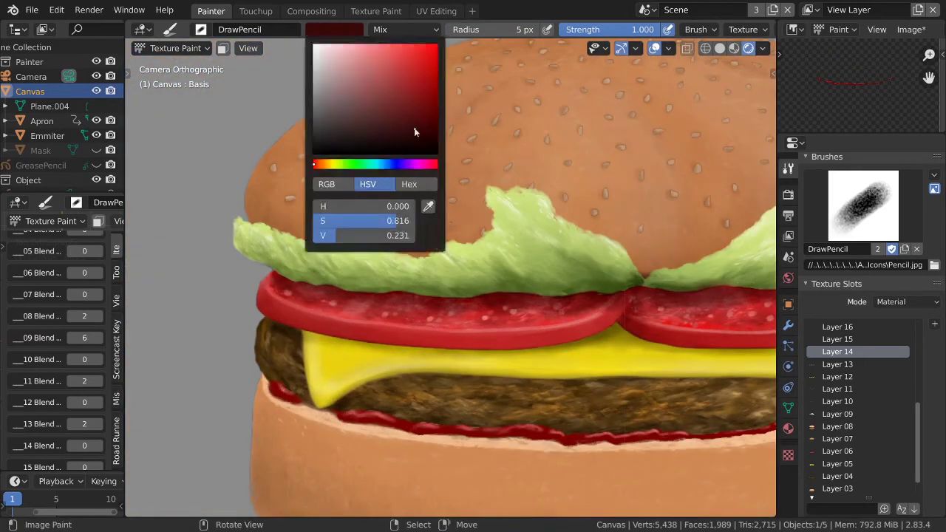
scroll(517, 406, "down", 2)
scroll(739, 399, "up", 2)
- Switch to the sharp eraser and clean up stray paint around the ketchup stroke
key("e")
scroll(545, 391, "up", 2)
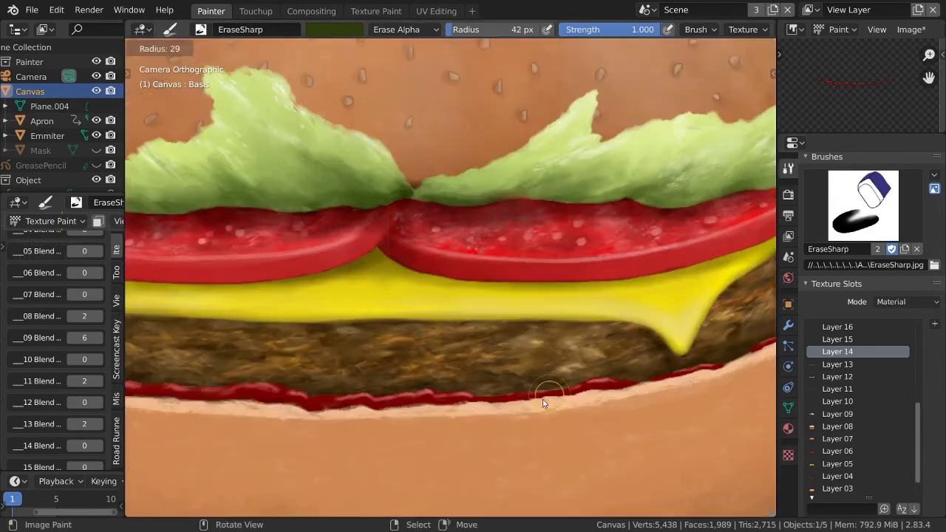
scroll(499, 436, "down", 1)
scroll(305, 420, "down", 1)
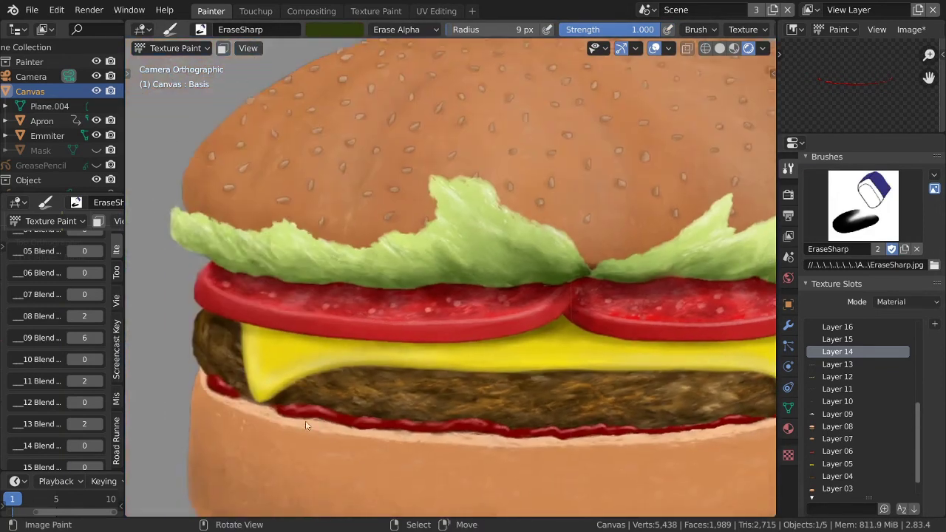
scroll(569, 395, "up", 2)
scroll(461, 379, "down", 3)
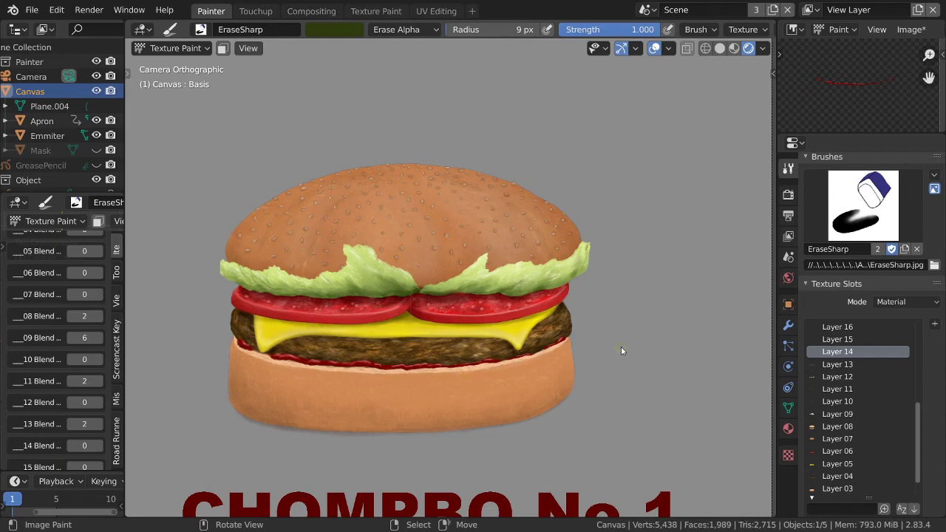
- Make Layer 15 the active paint layer, set its blend value to 6, and save
left_click(857, 339)
scroll(74, 386, "down", 3)
type("6")
key("Return")
key("ctrl+s")
key("s")
- Switch the brush to a pale cream colour at strength 0.196 for lettuce highlights
scroll(515, 308, "up", 3)
left_click(334, 29)
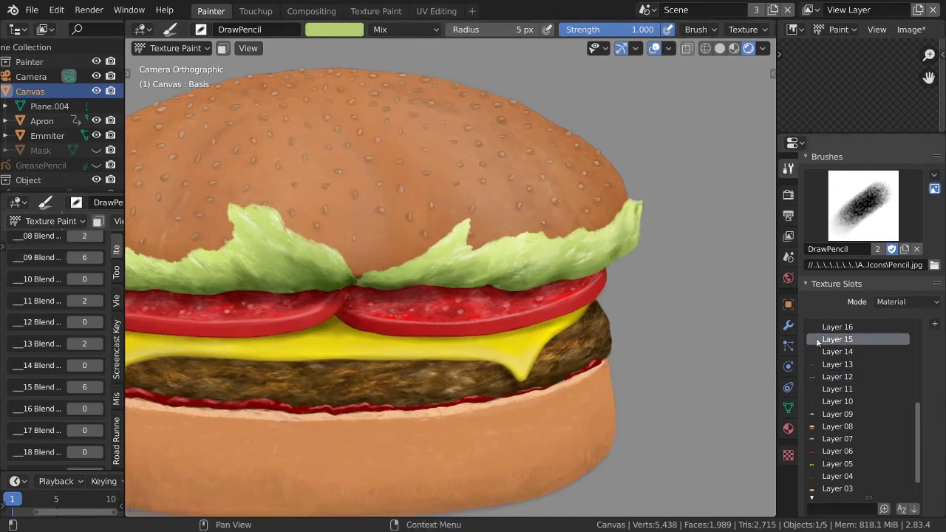
scroll(59, 355, "up", 4)
left_click(334, 30)
left_click(360, 57)
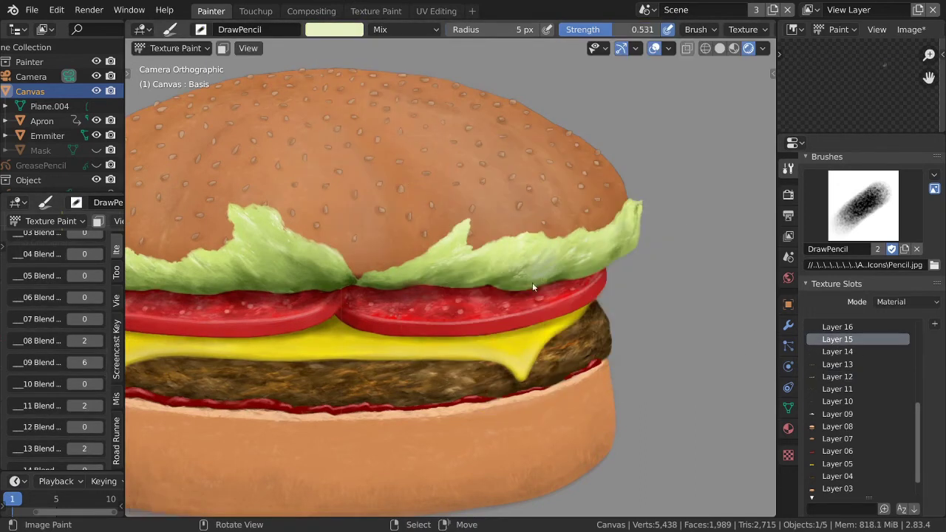
key("shift+f")
left_click(551, 276)
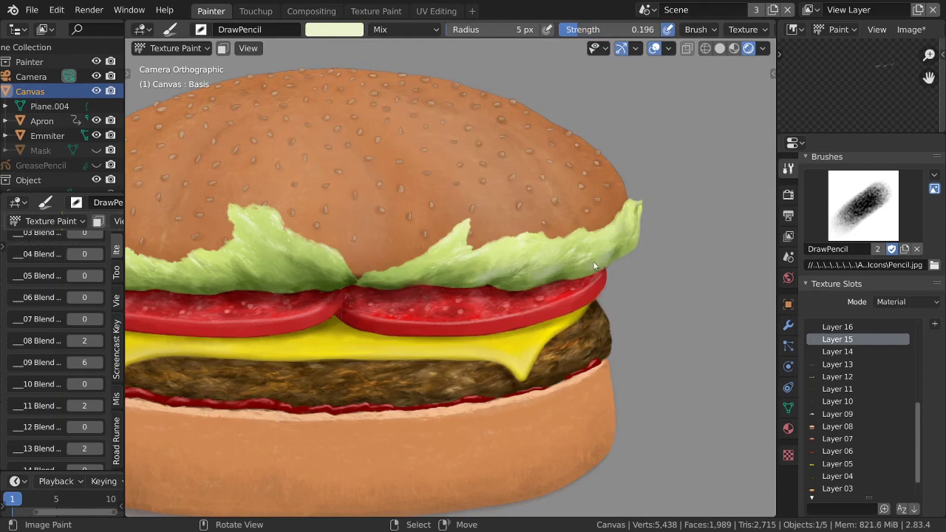
- Zoom out to the whole burger and use the smear knife brush at strength 0.394
middle_click_drag(312, 271, 279, 337, "ctrl")
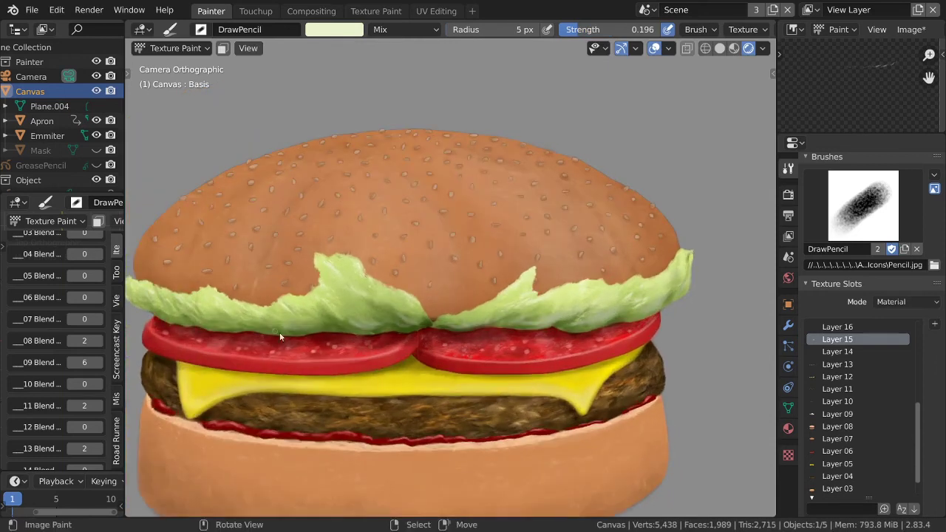
middle_click_drag(155, 306, 475, 386, "ctrl")
scroll(68, 317, "down", 10)
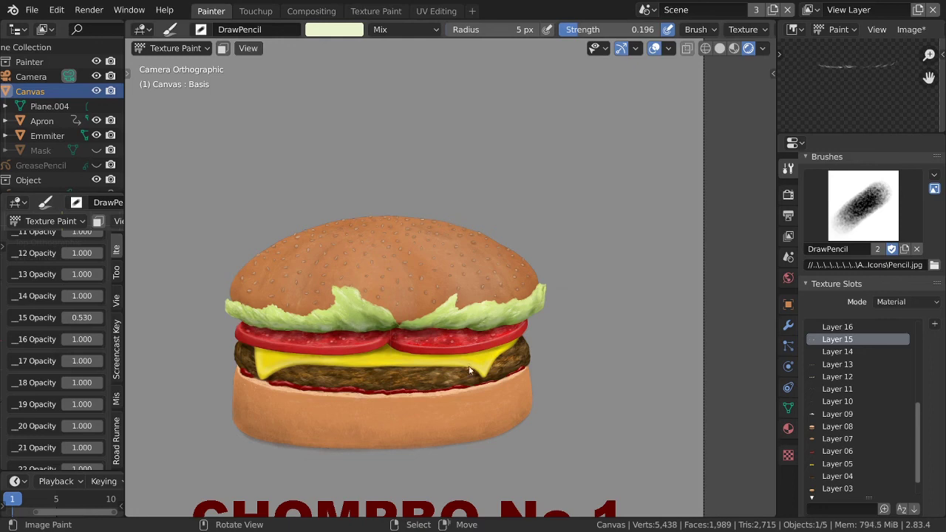
key("2")
key("shift+f")
left_click(382, 333)
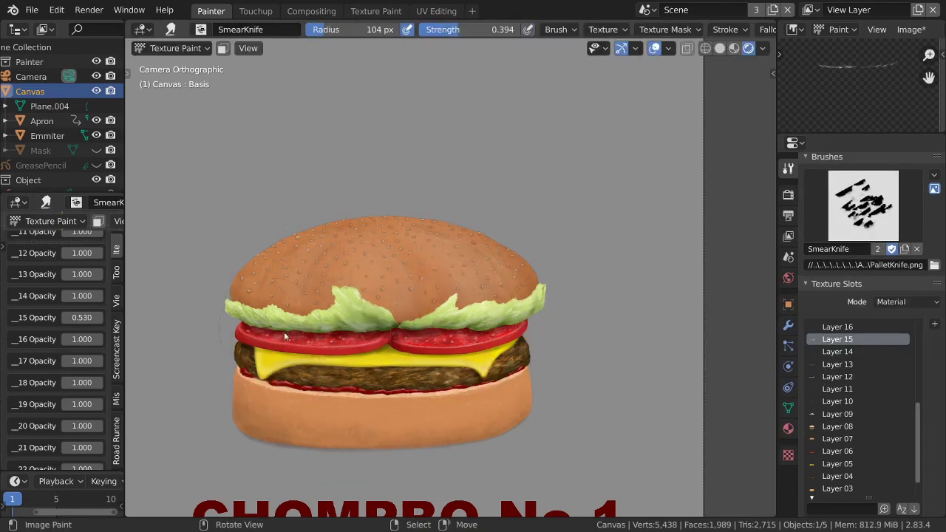
- Pick the sharp eraser brush, save the file, and zoom out to the canvas frame
scroll(366, 337, "up", 2)
scroll(468, 321, "up", 2)
left_click(716, 271)
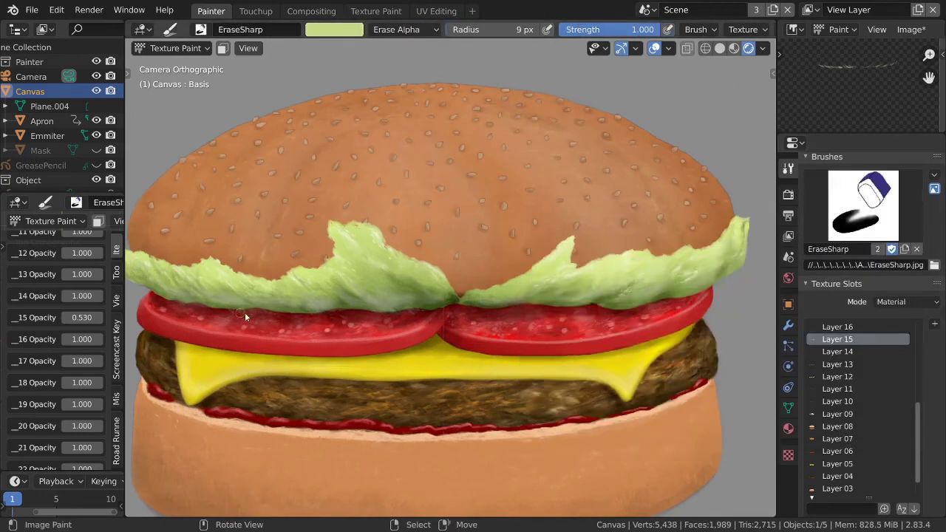
key("ctrl+s")
middle_click_drag(197, 313, 465, 352, "ctrl")
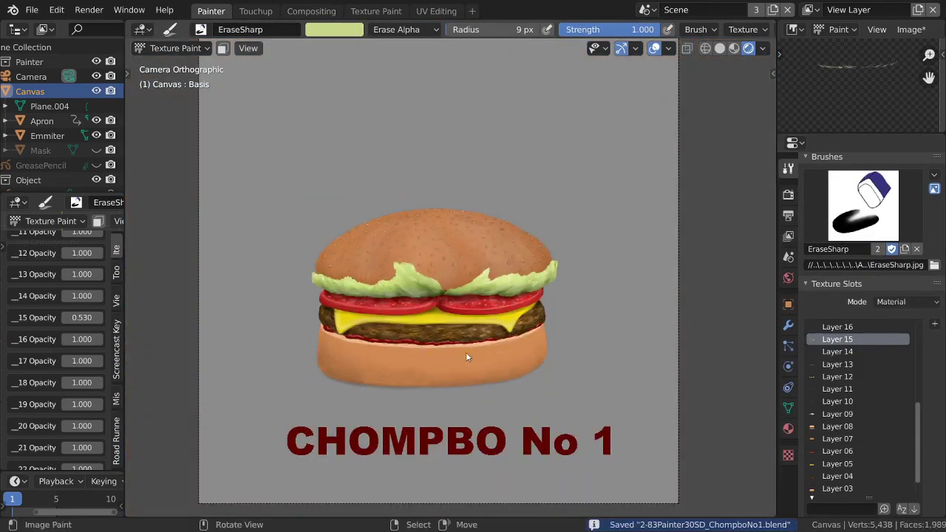
- Paint on Layer 08 with the burger zoomed in, and save the file
left_click(837, 426)
middle_click_drag(540, 318, 517, 373, "ctrl")
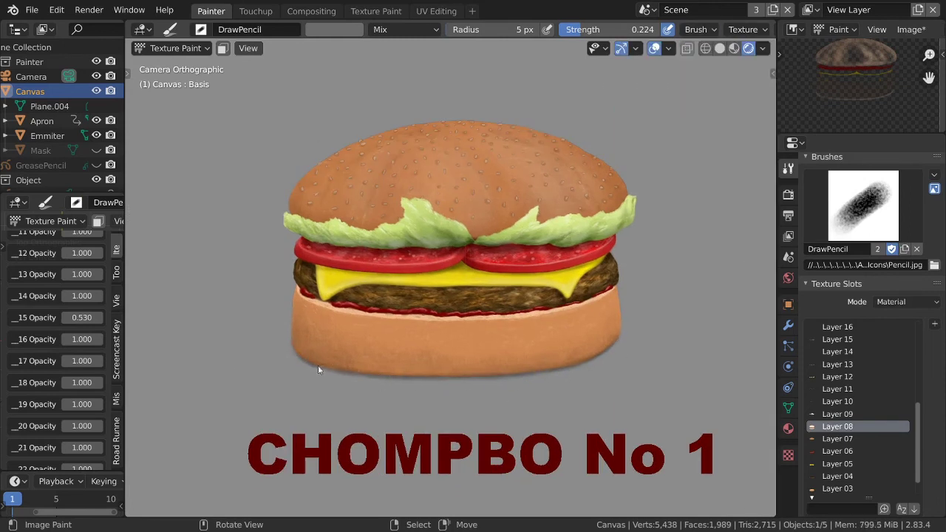
key("ctrl+s")
middle_click_drag(300, 356, 295, 318, "ctrl")
- Make Layer 03 active, sample the bun's orange colour, and select the EraseSharp brush
left_click(837, 440)
key("s")
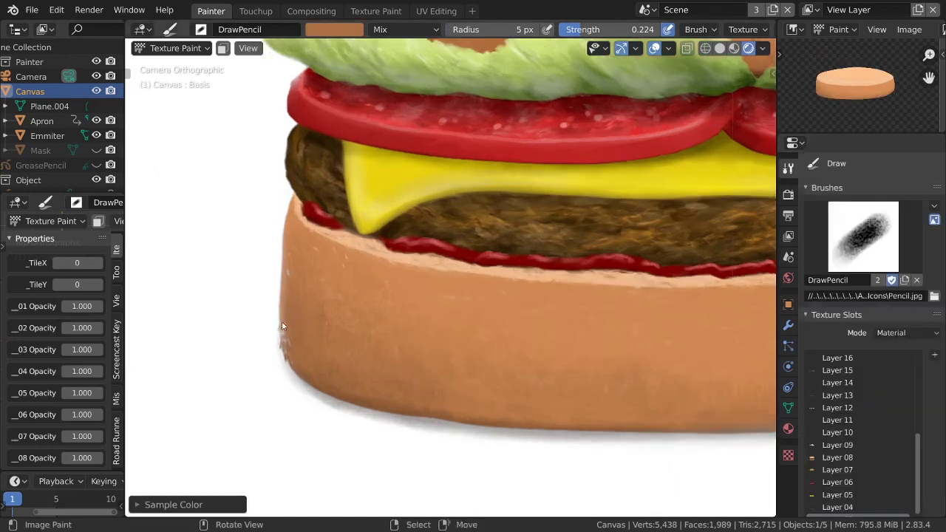
scroll(857, 428, "down", 2)
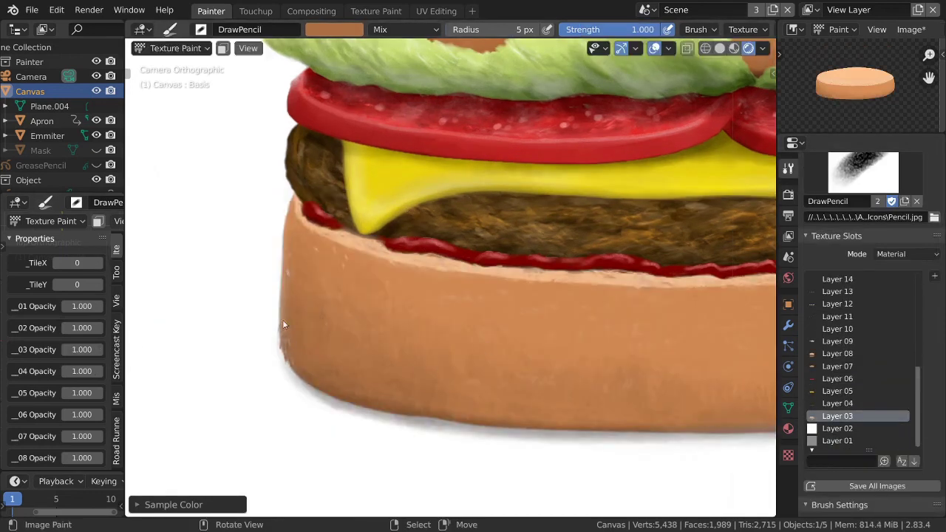
left_click(863, 172)
left_click(739, 321)
- Save via quick favourites, frame the whole white canvas, and save the finished file
key("Home")
key("q")
left_click(466, 342)
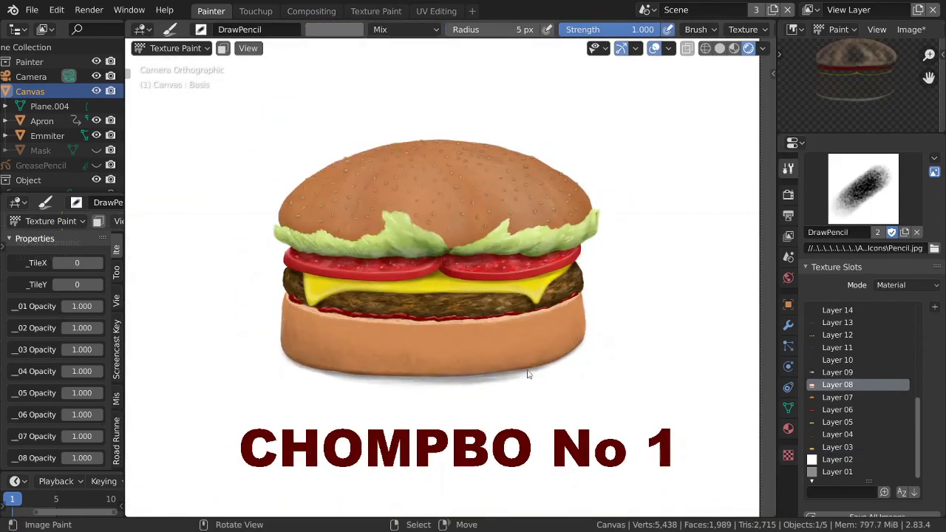
key("Home")
key("ctrl+s")
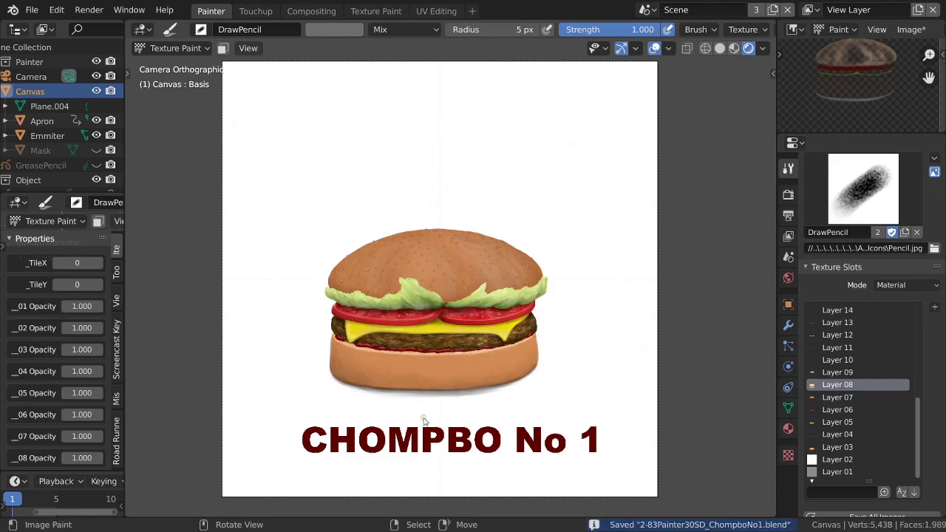